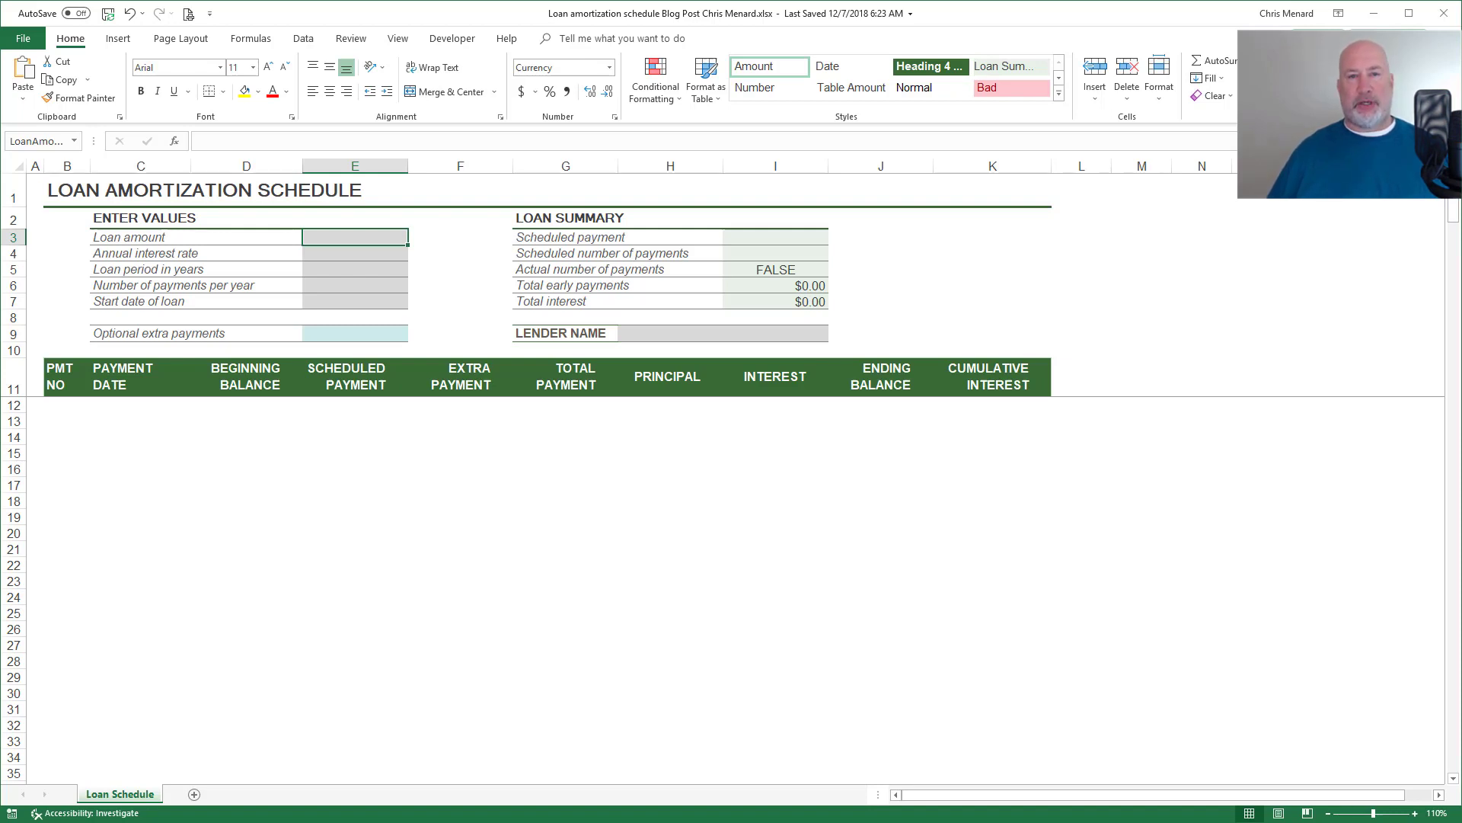
- Switch from the blank Loan Amortization Schedule to the browser window with Alt+Tab
key("alt+Tab")
key("alt+Tab")
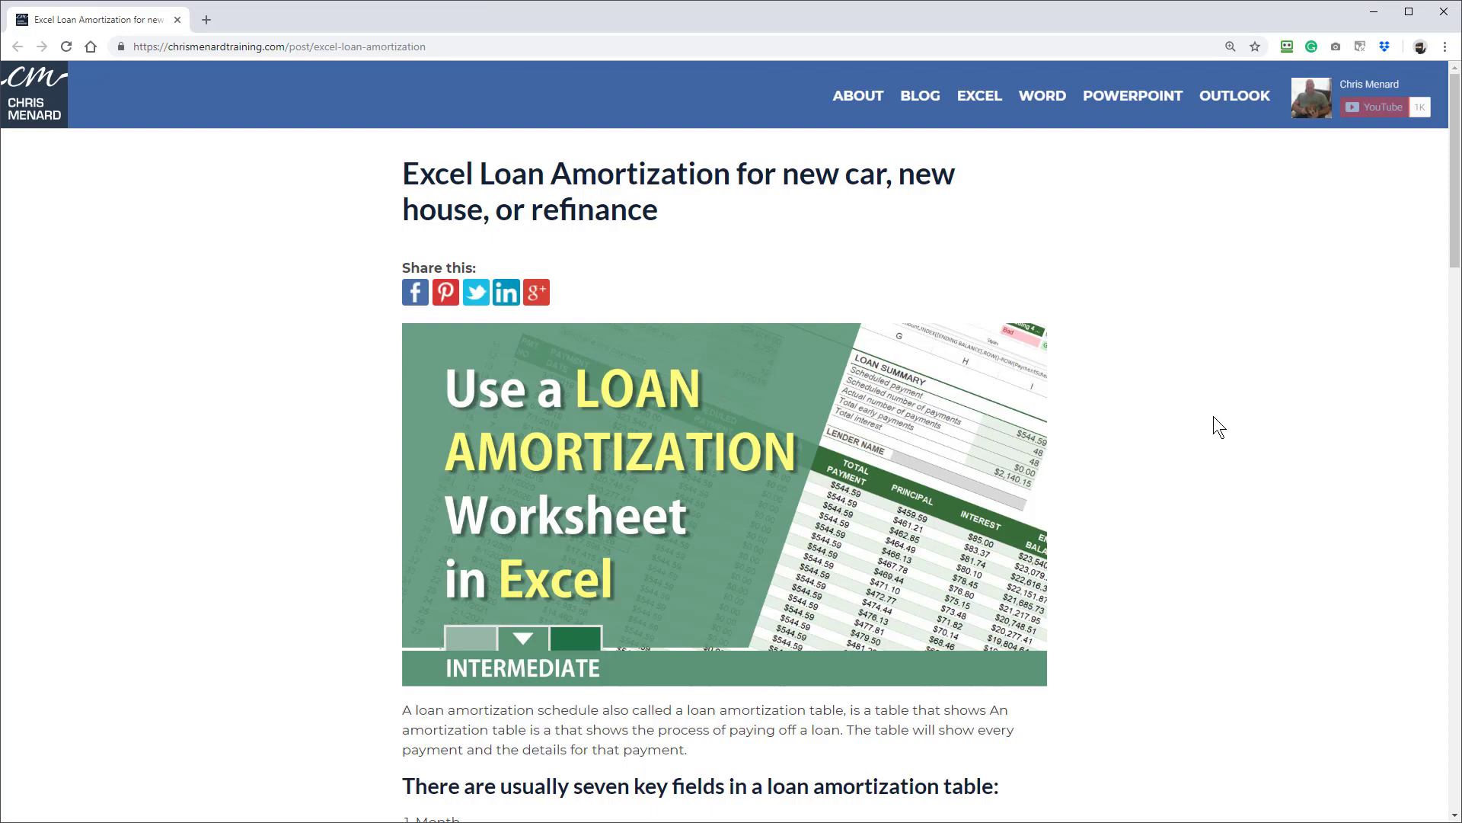
- Scroll the loan amortization blog post to its Download section, then pick the Excel workbook window
scroll(1213, 416, "down", 9)
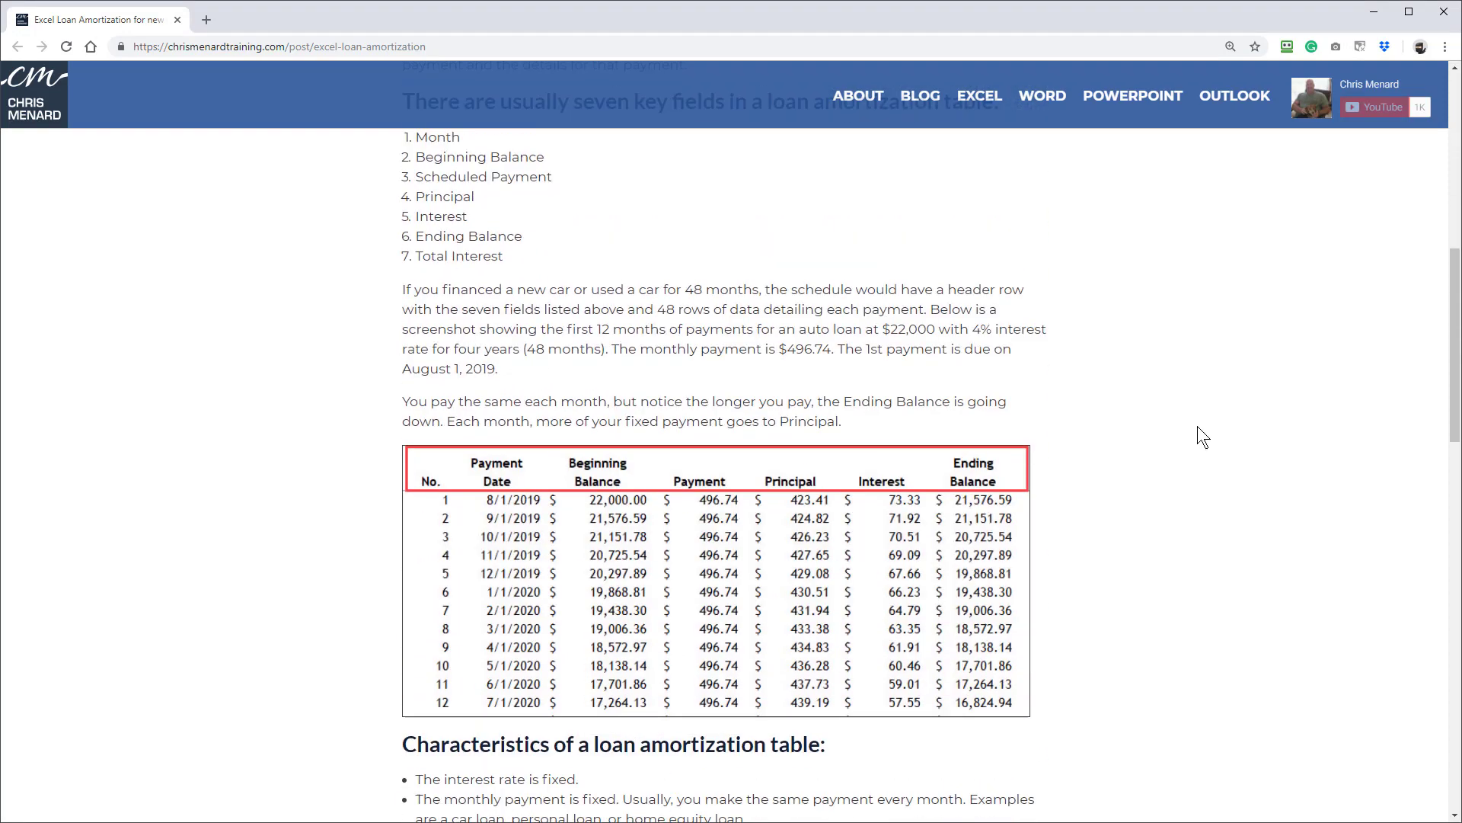
scroll(1190, 438, "down", 4)
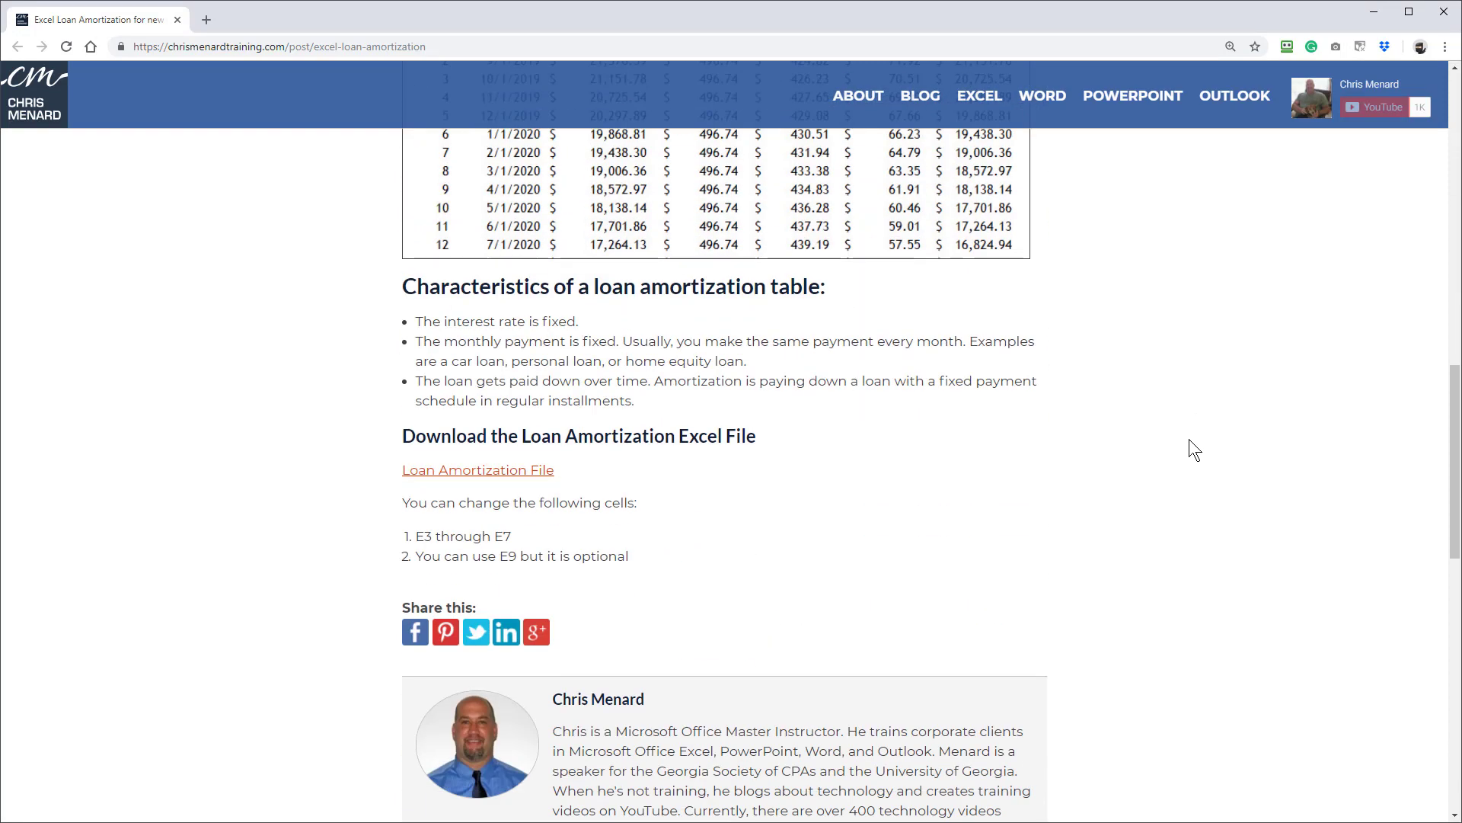
key("super+Tab")
- Back in Excel, enter a $24,000 loan amount and a 6.75% annual interest rate
key("Return")
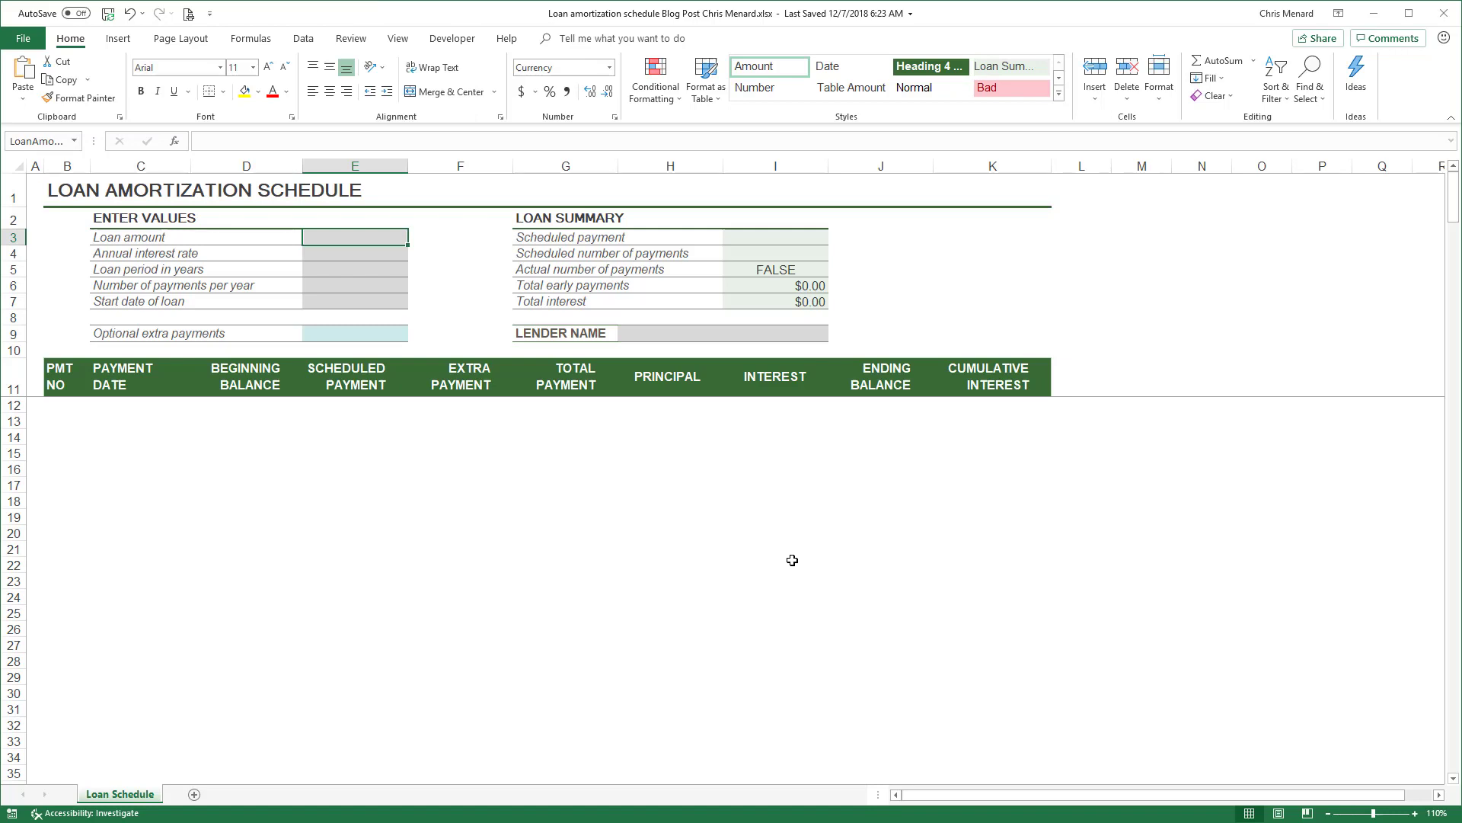
type("24000")
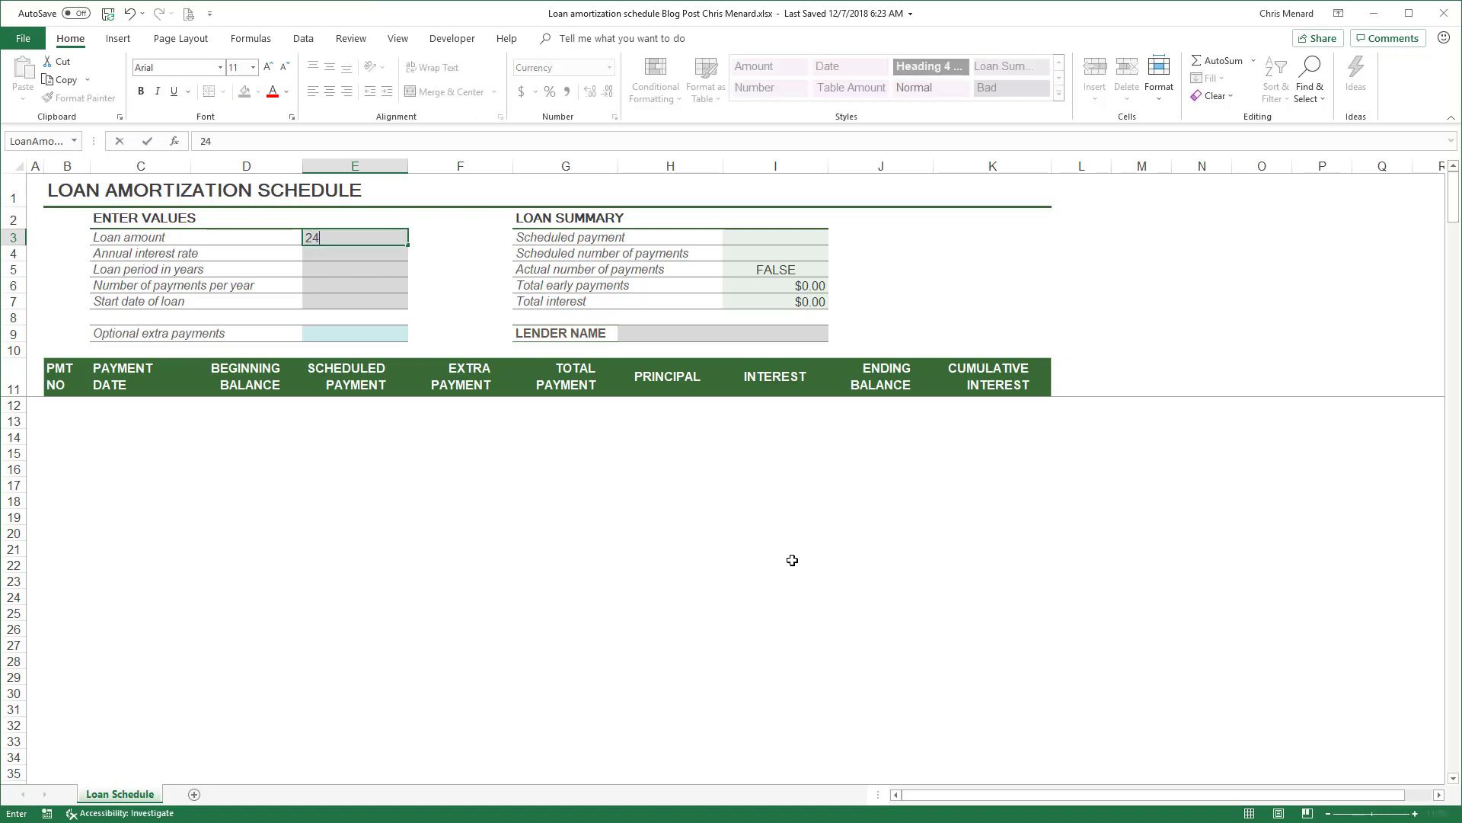
key("Return")
key("Return")
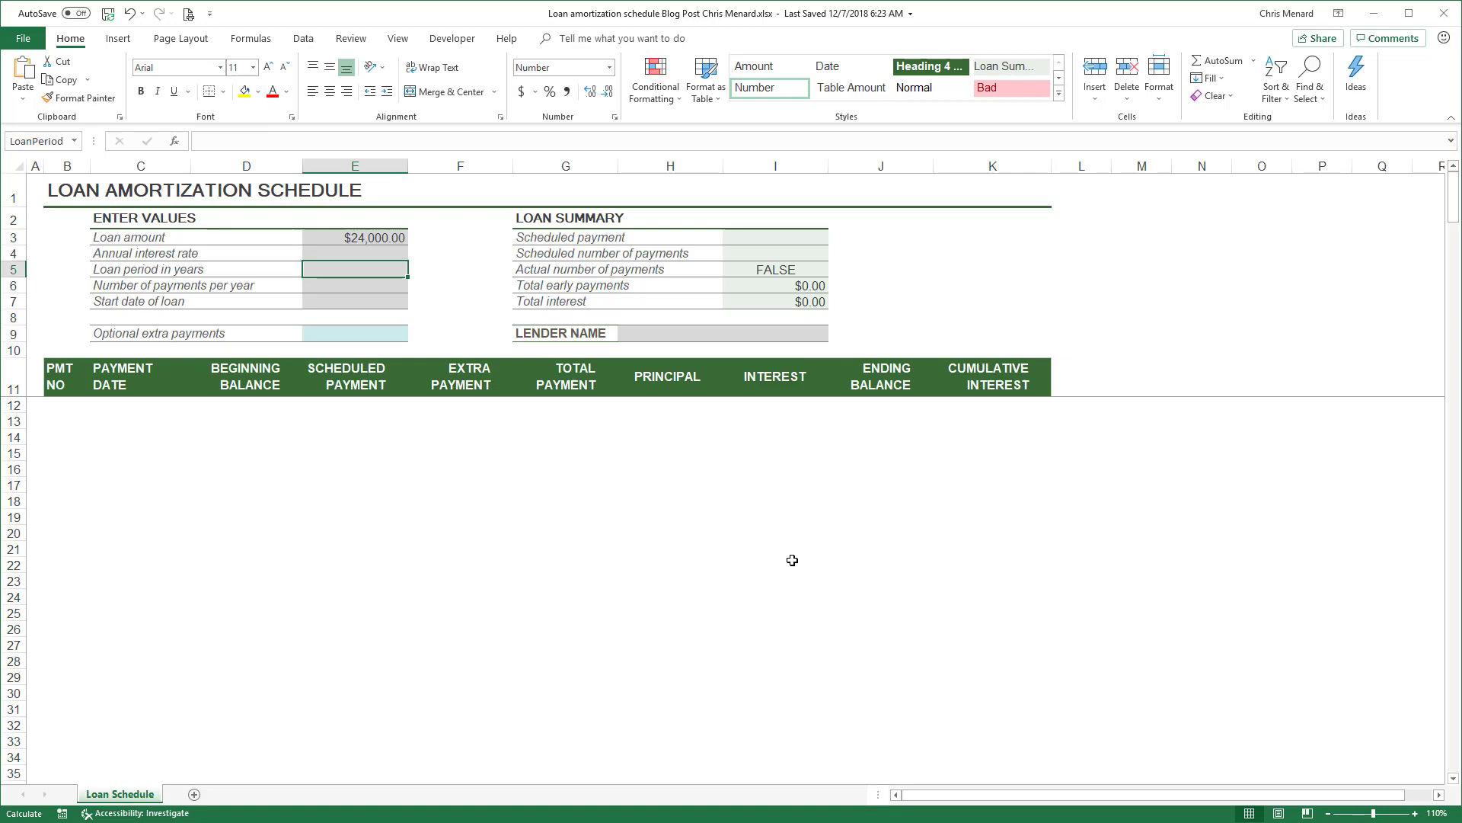
key("Up")
type("6")
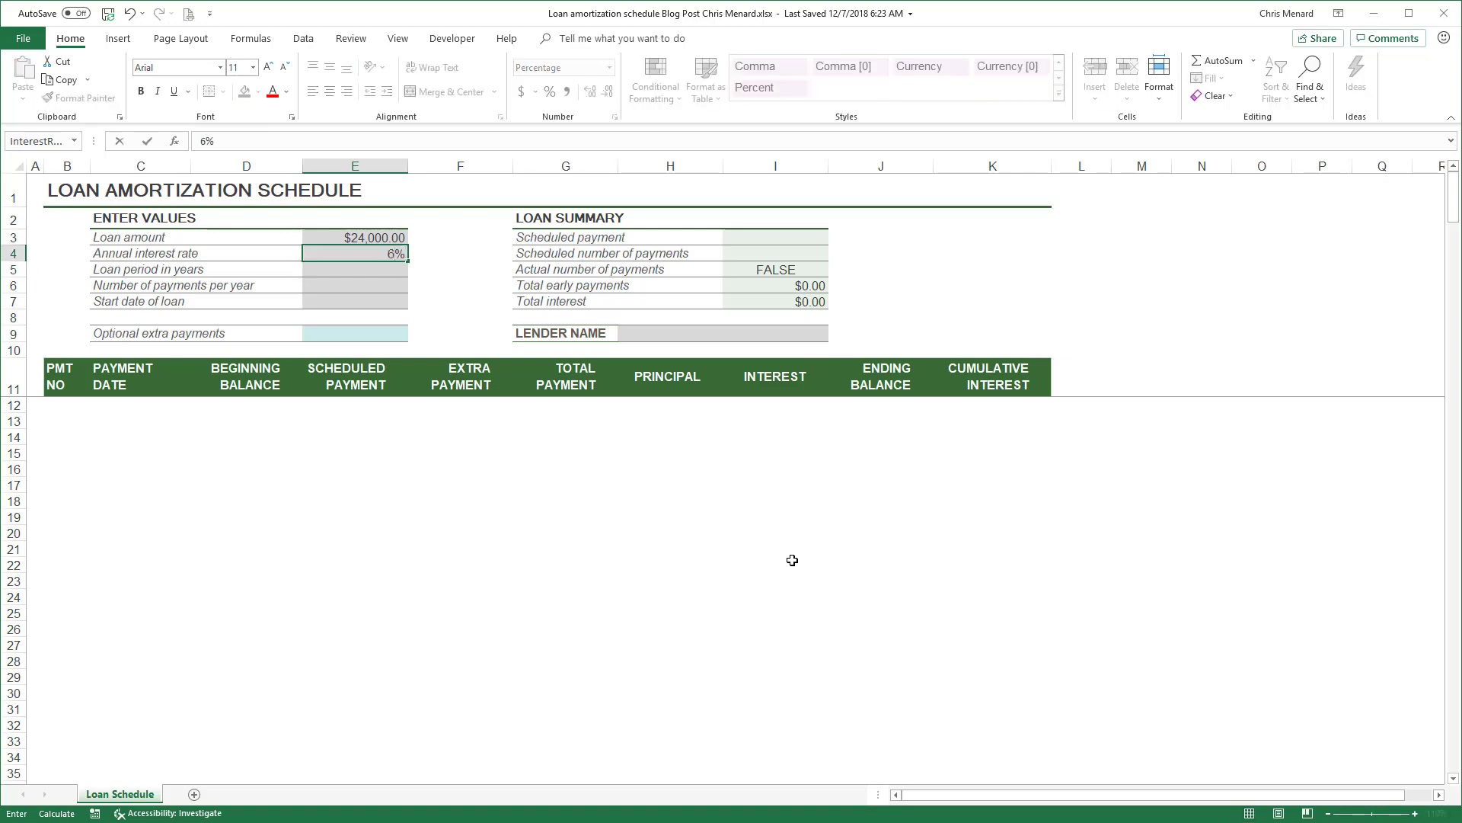
type(".75")
key("Return")
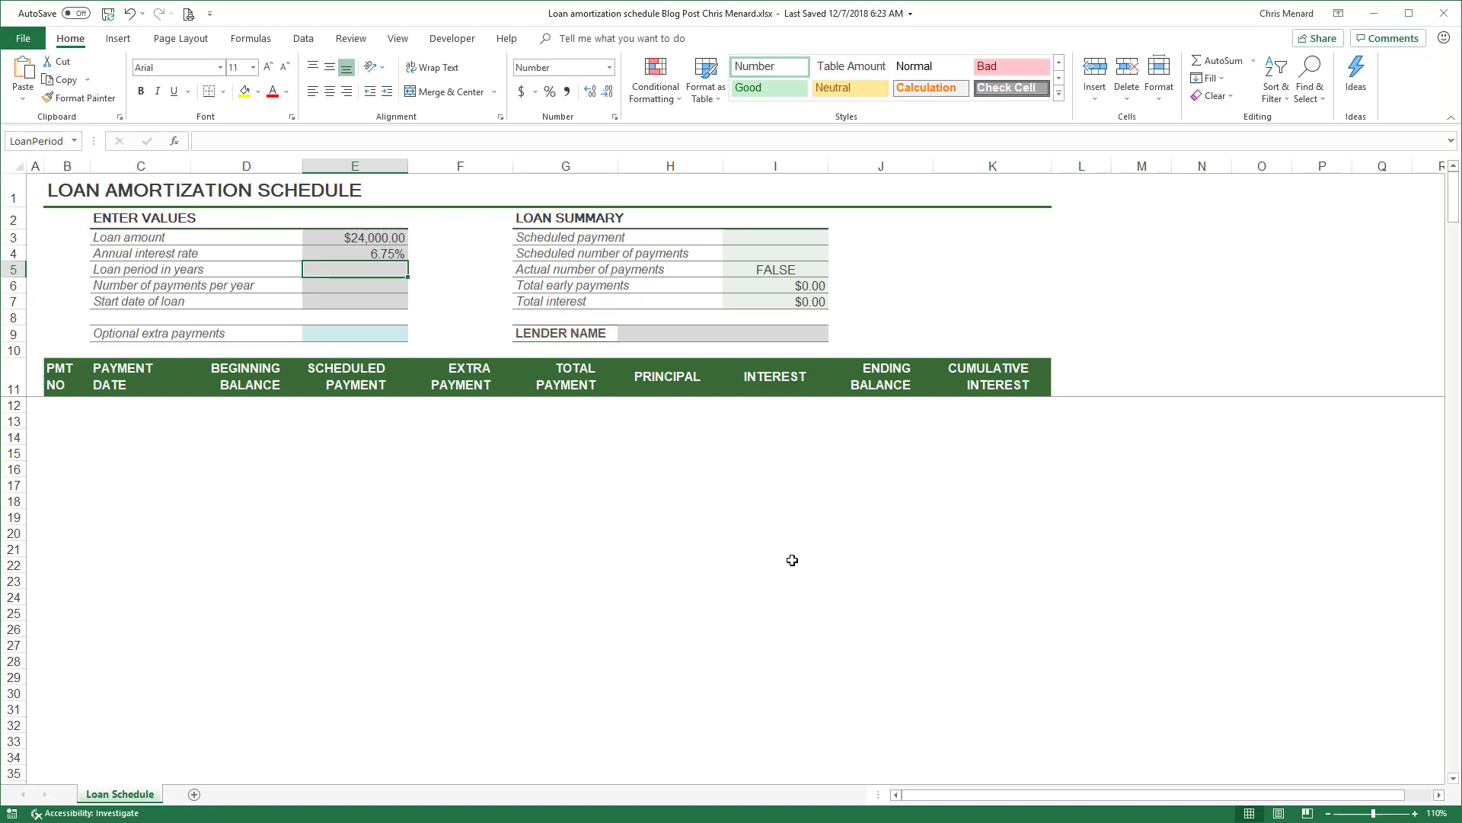
- Enter a 4-year loan period, 12 payments per year, and today's date 12/8/2018 as start date
type("4")
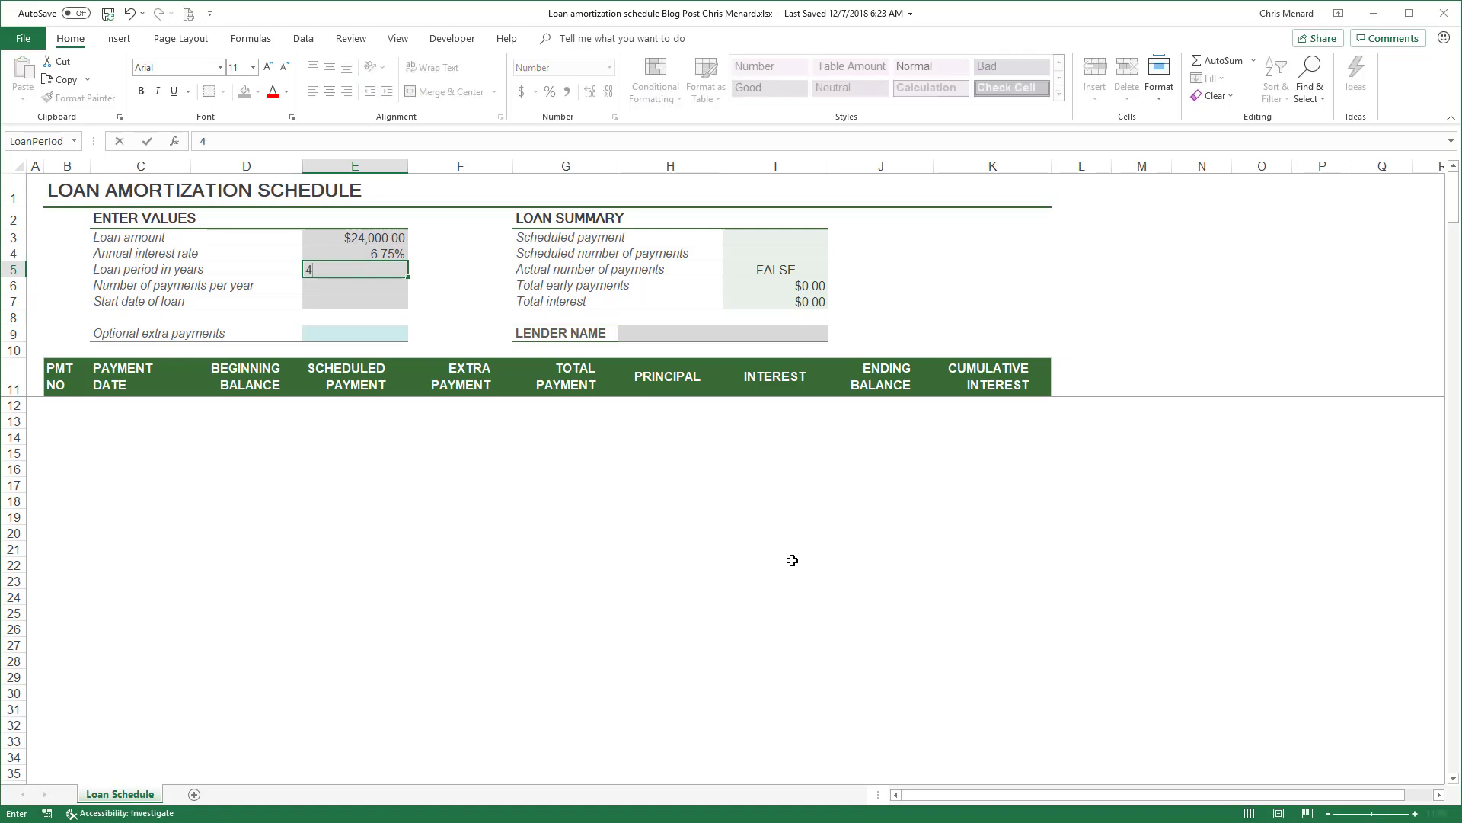
key("Return")
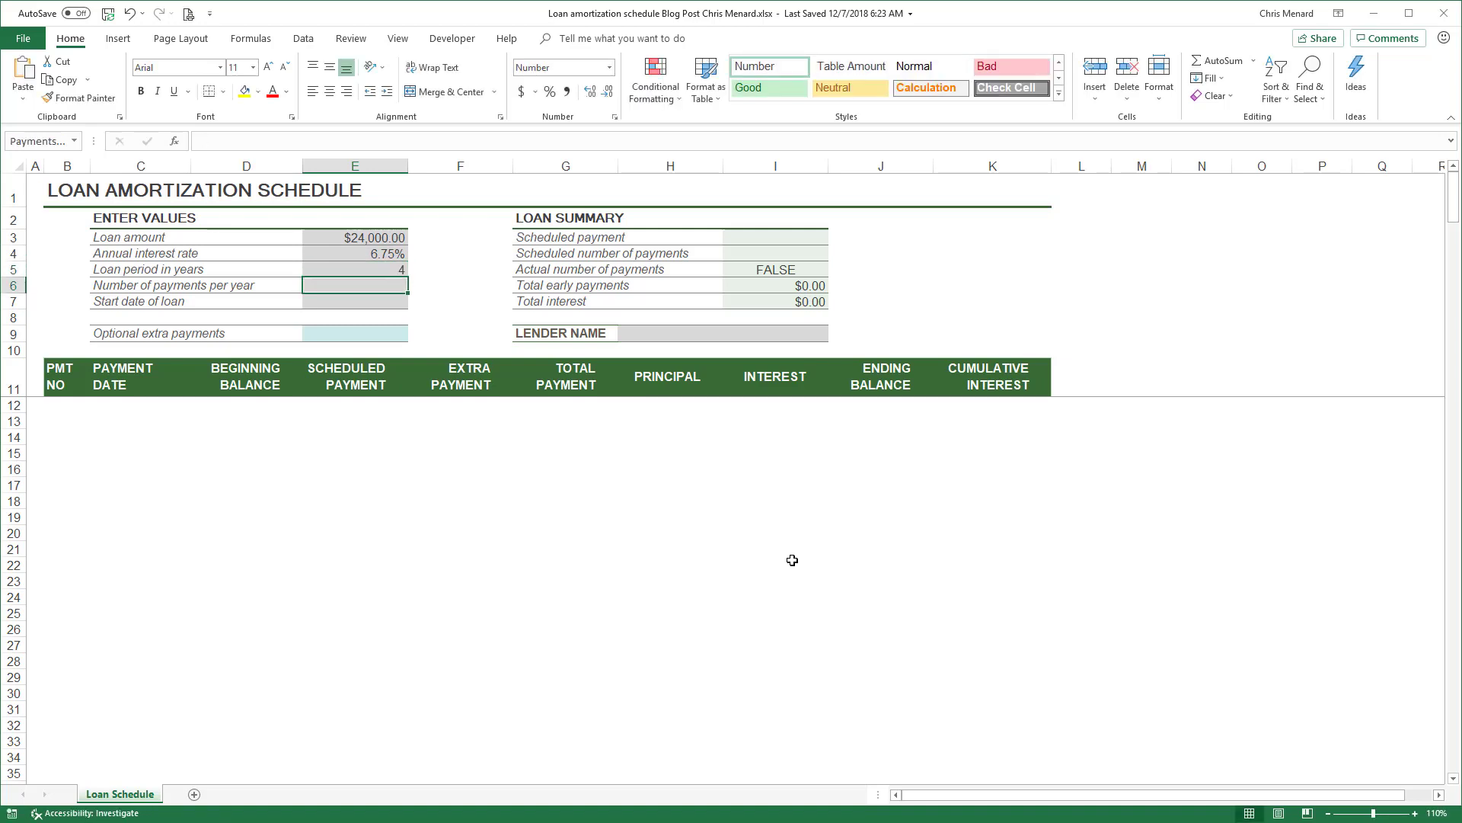
type("12")
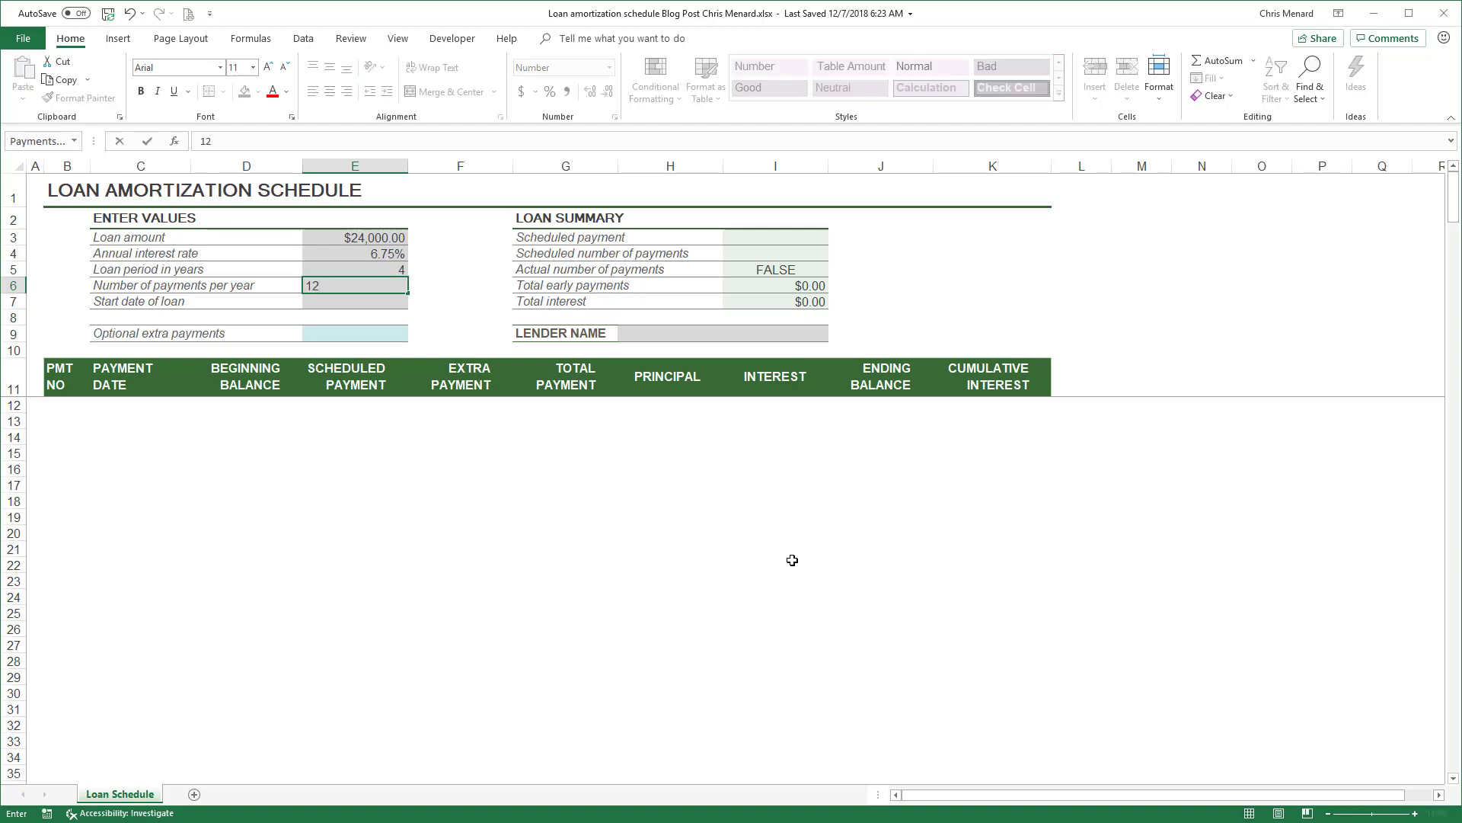
key("Return")
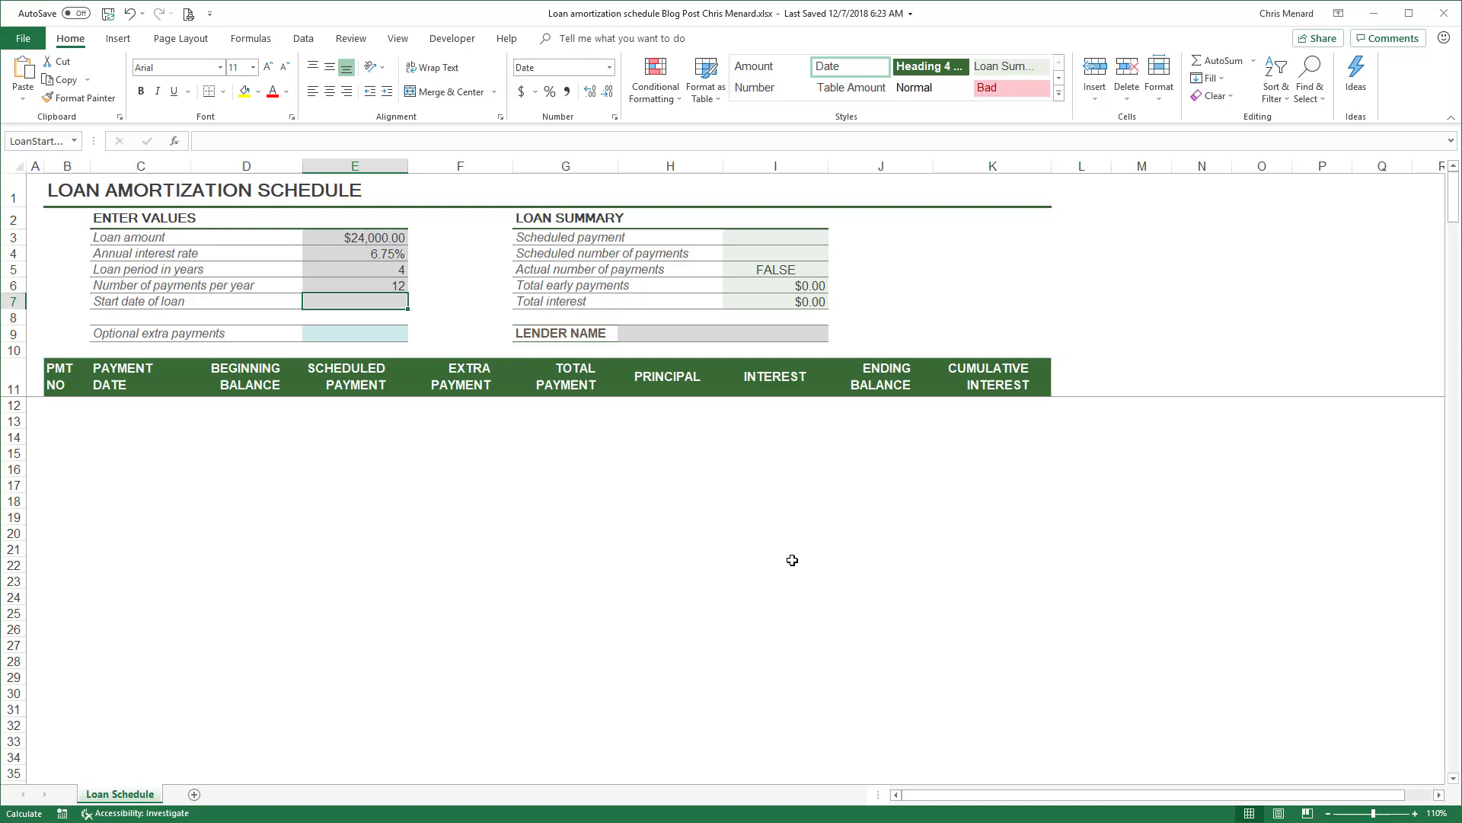
key("ctrl+semicolon")
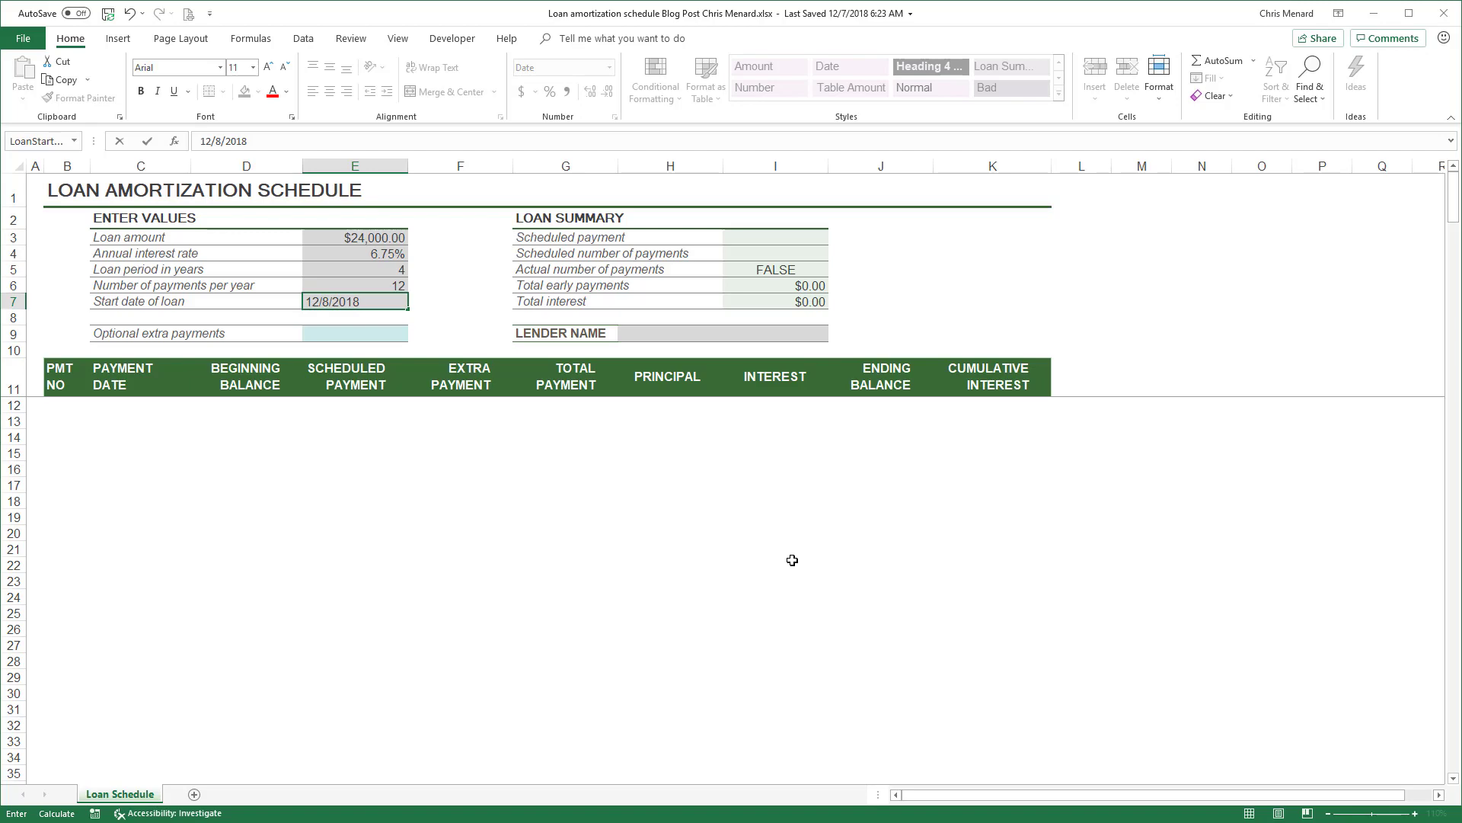
key("Return")
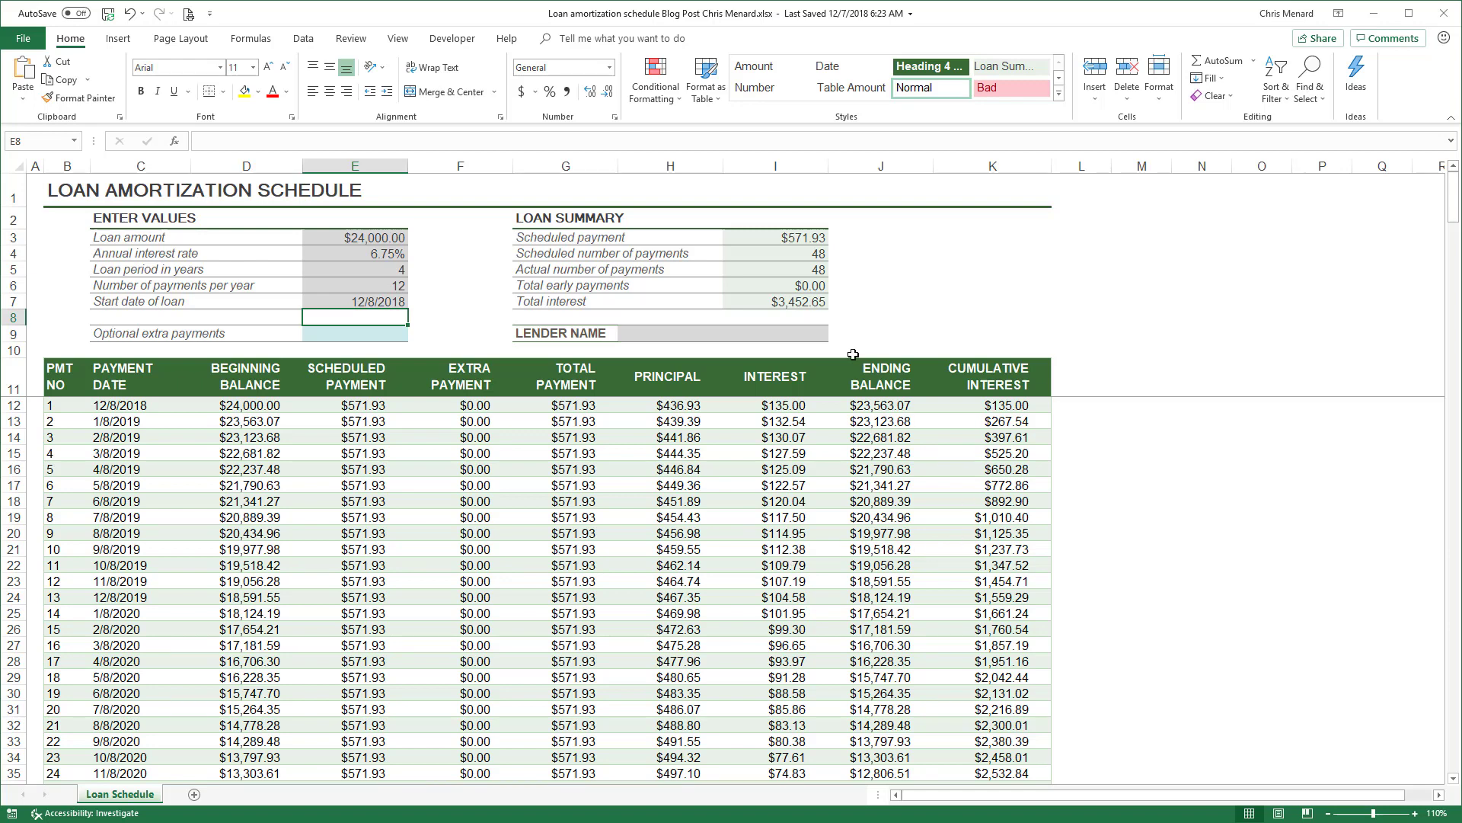
left_click(816, 301)
scroll(876, 319, "down", 9)
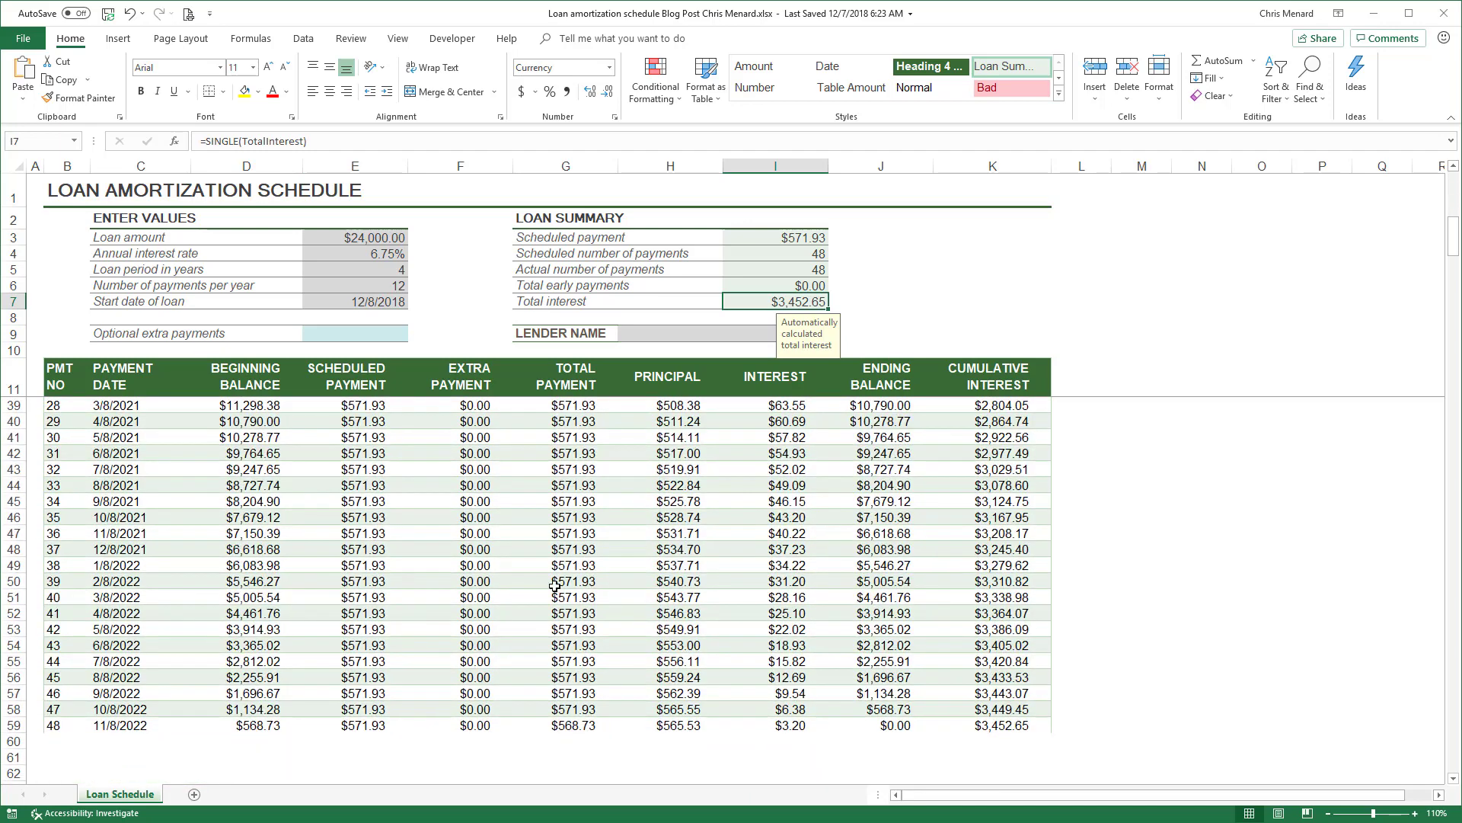
scroll(374, 499, "up", 9)
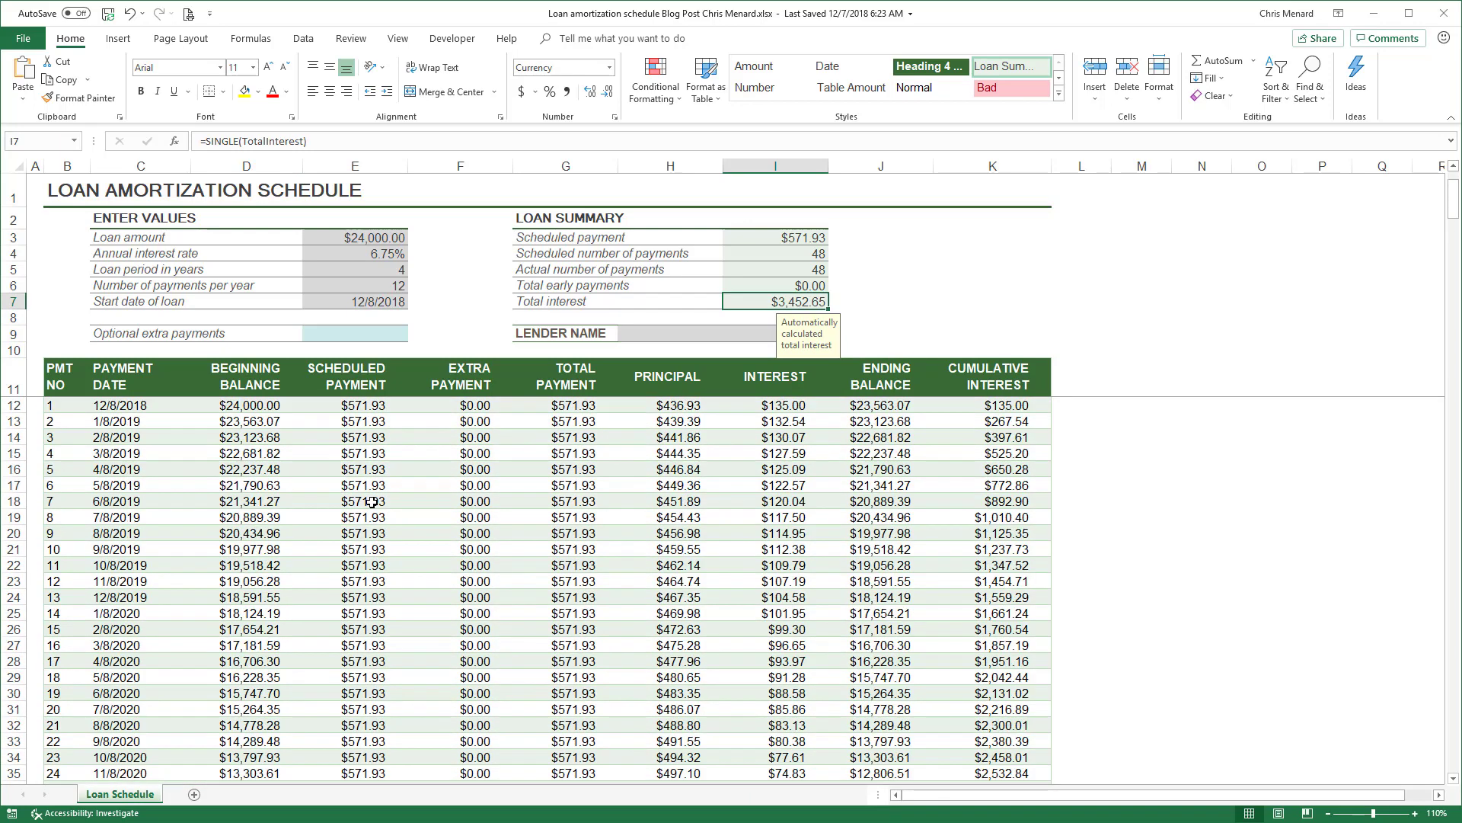
left_click(70, 406)
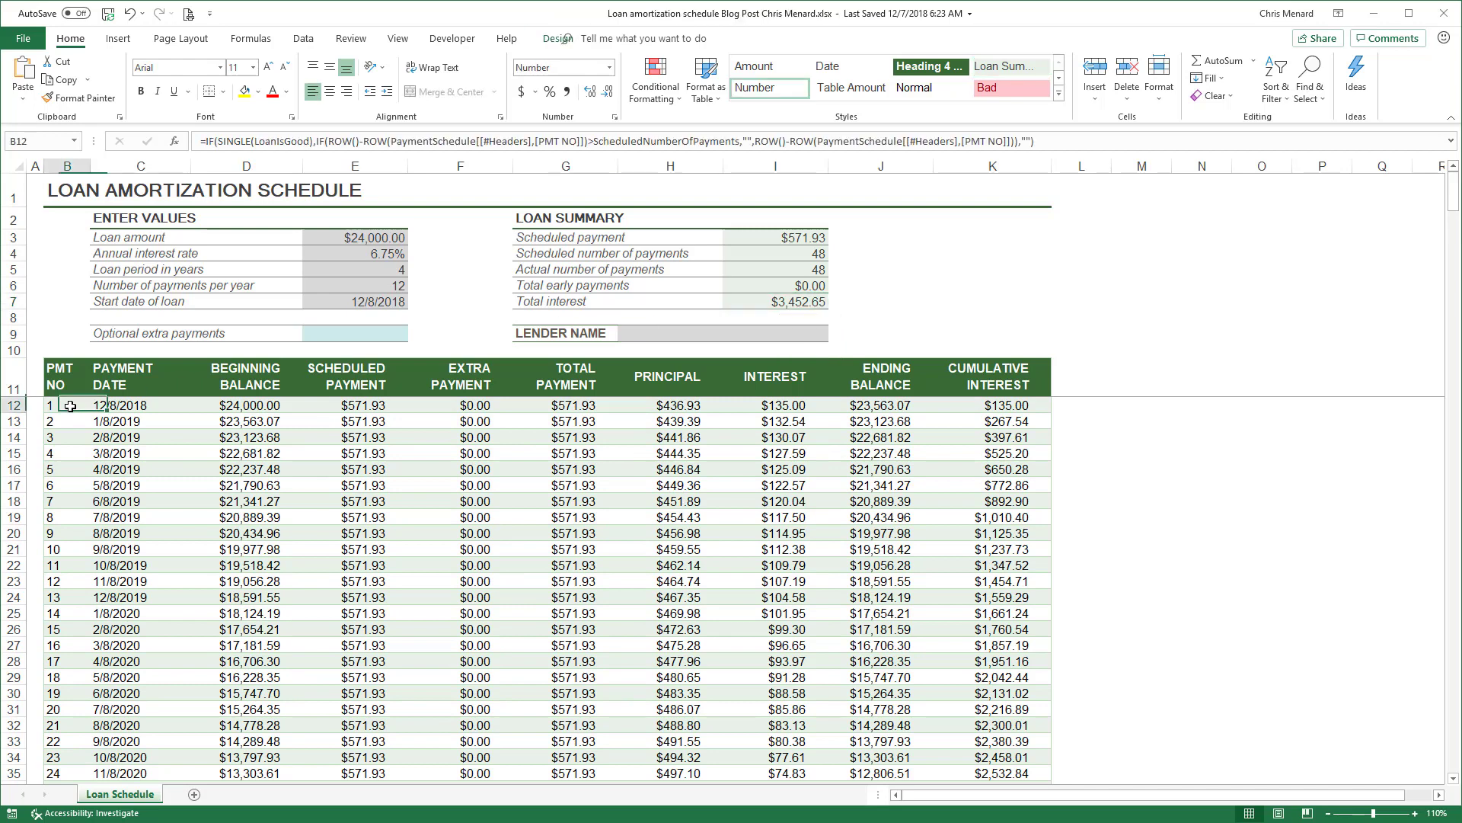
left_click(132, 409)
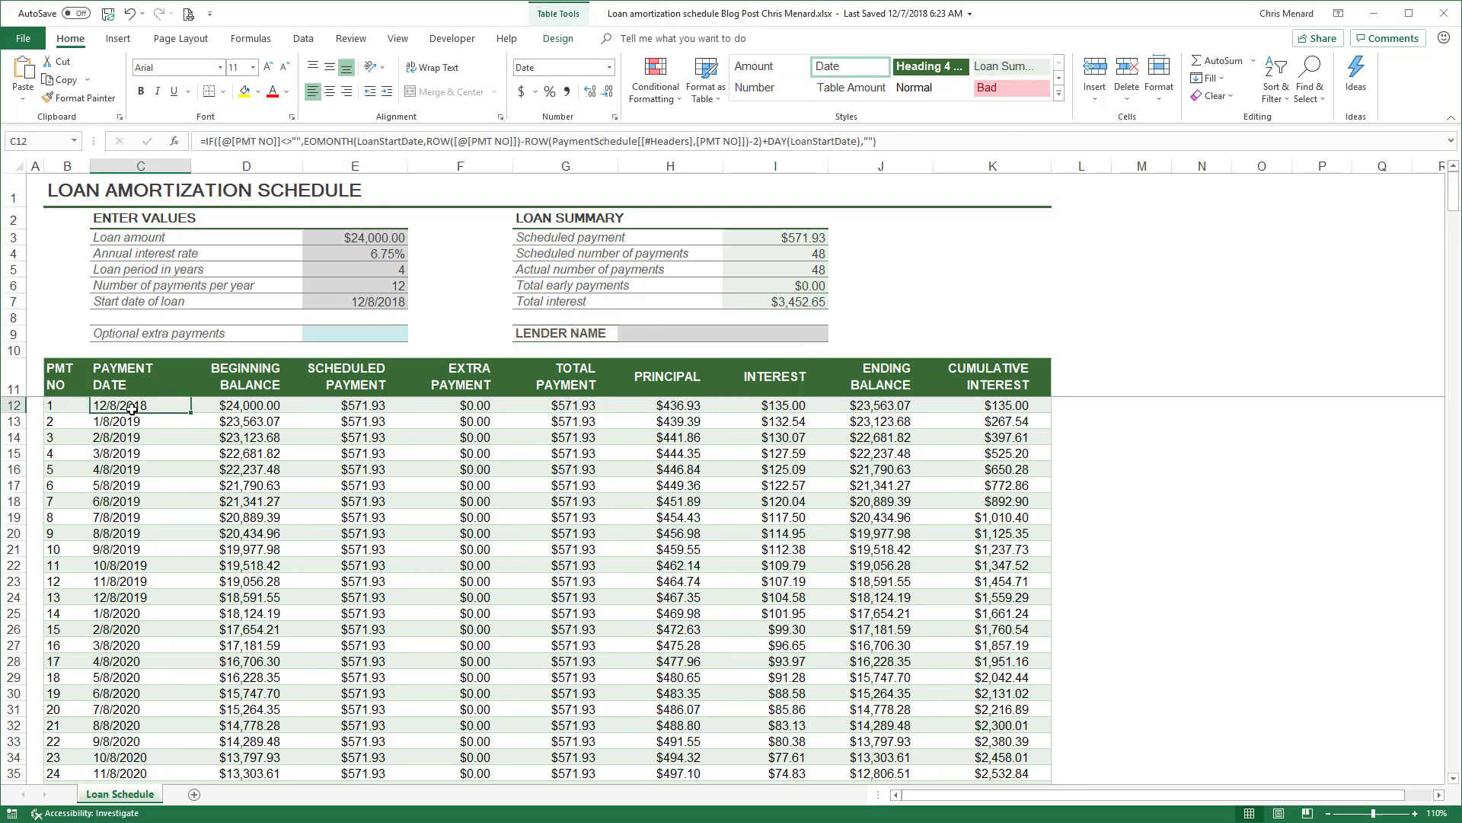
left_click(338, 299)
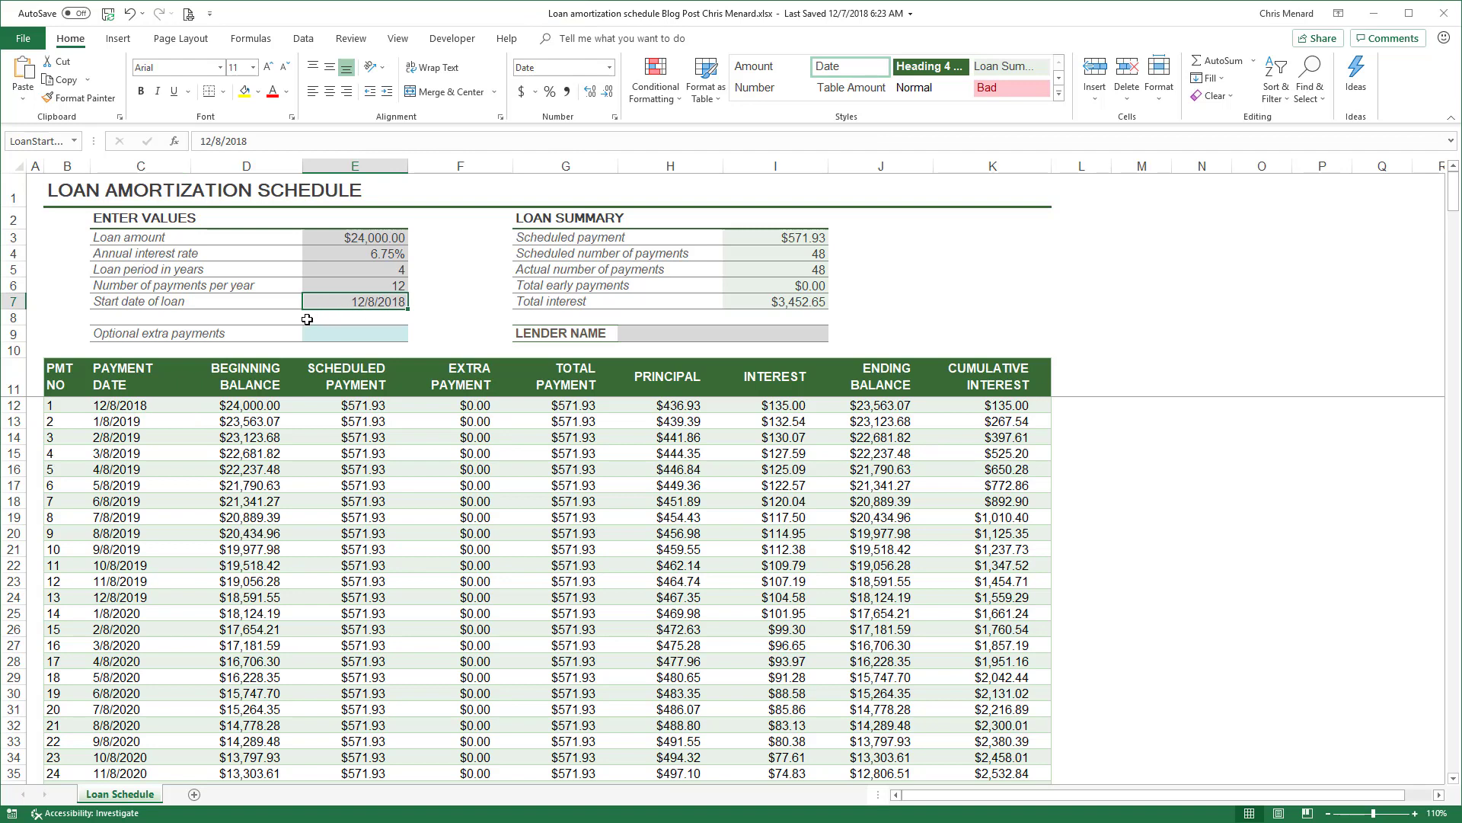
- Change the loan start date in E7 to 3/1/2019 and inspect the payment date formula in C12
type("3/1/")
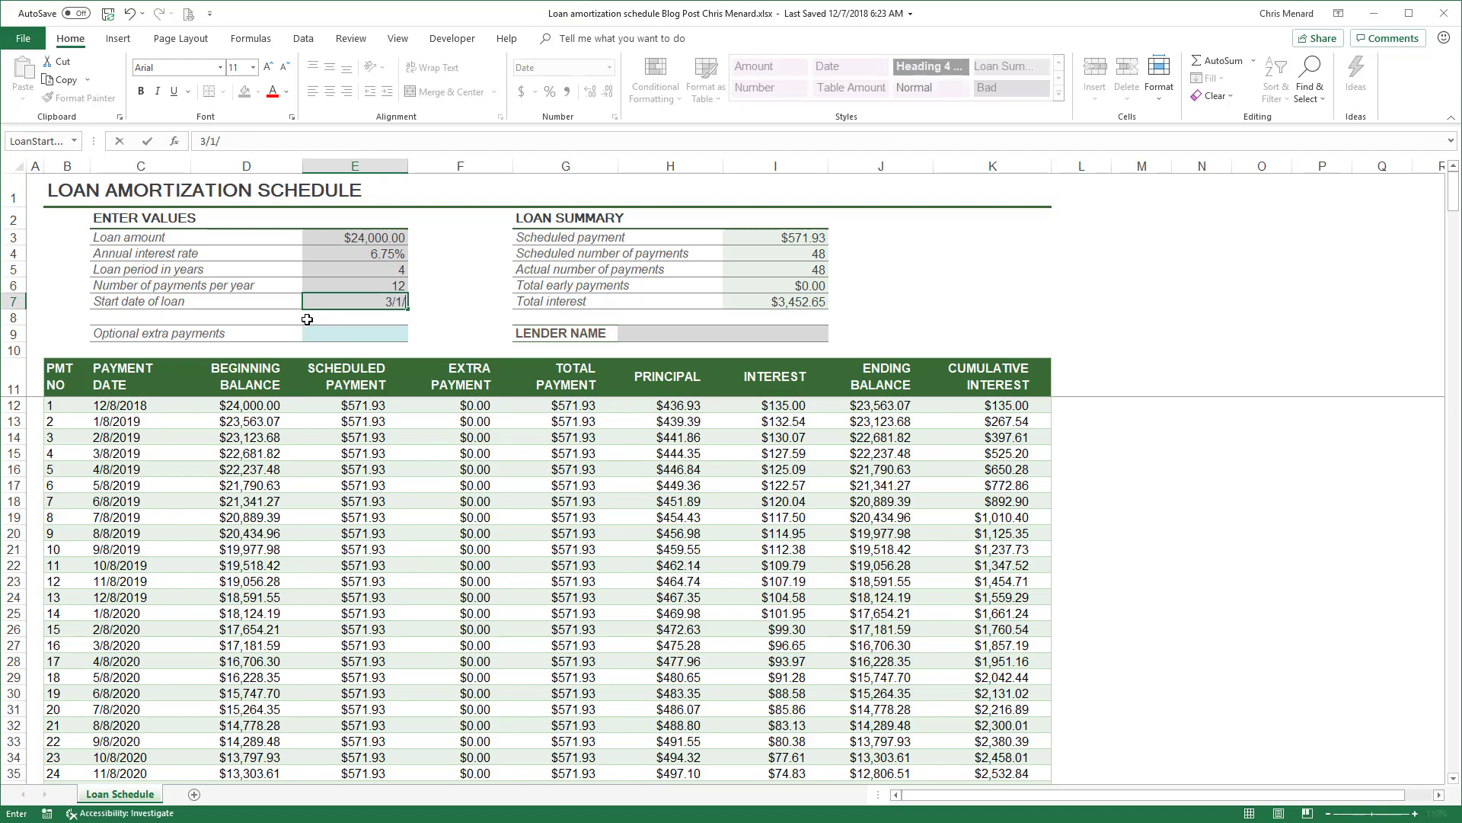
type("2019")
key("ctrl+Return")
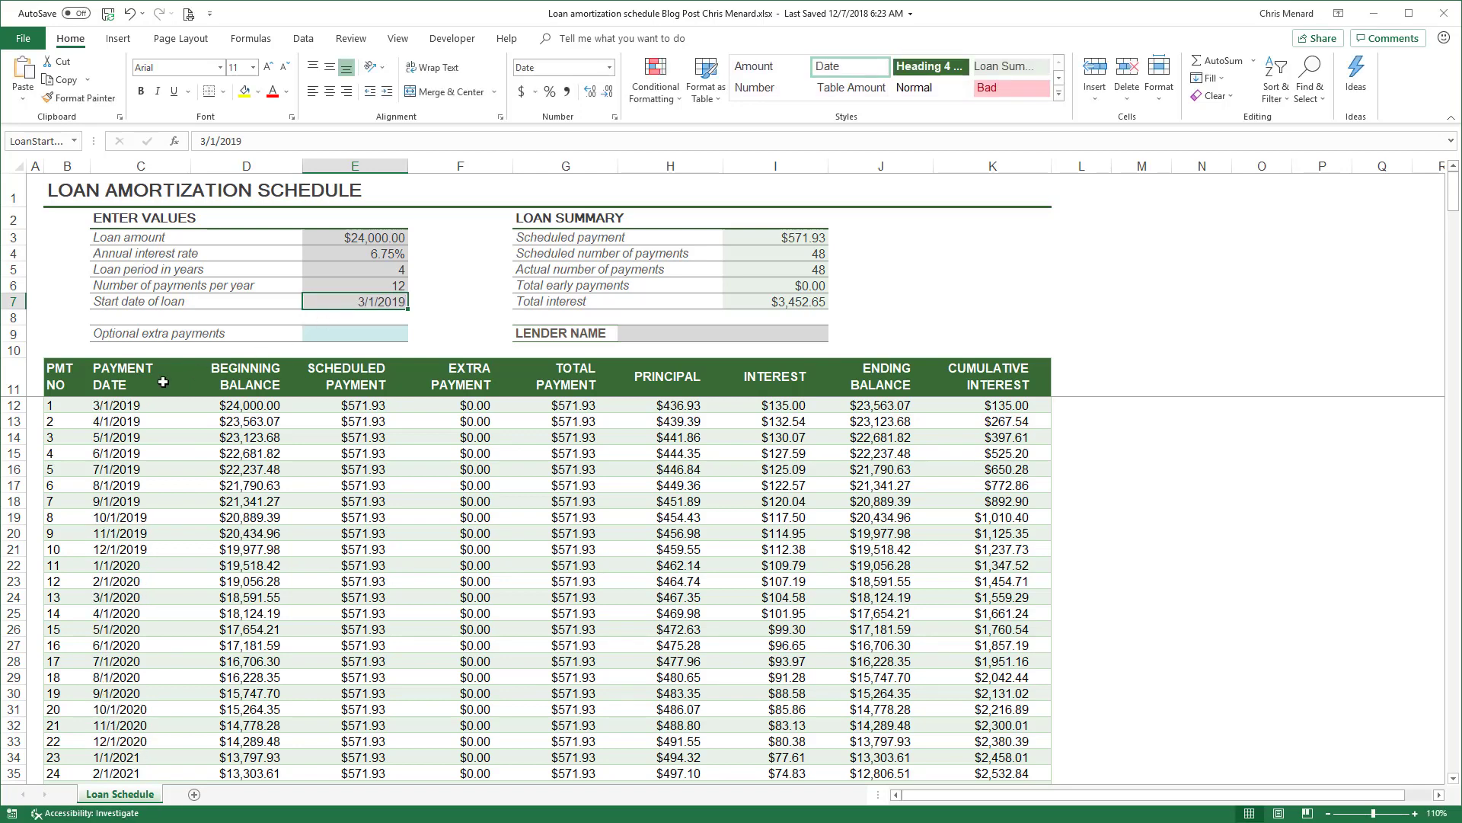
left_click(130, 401)
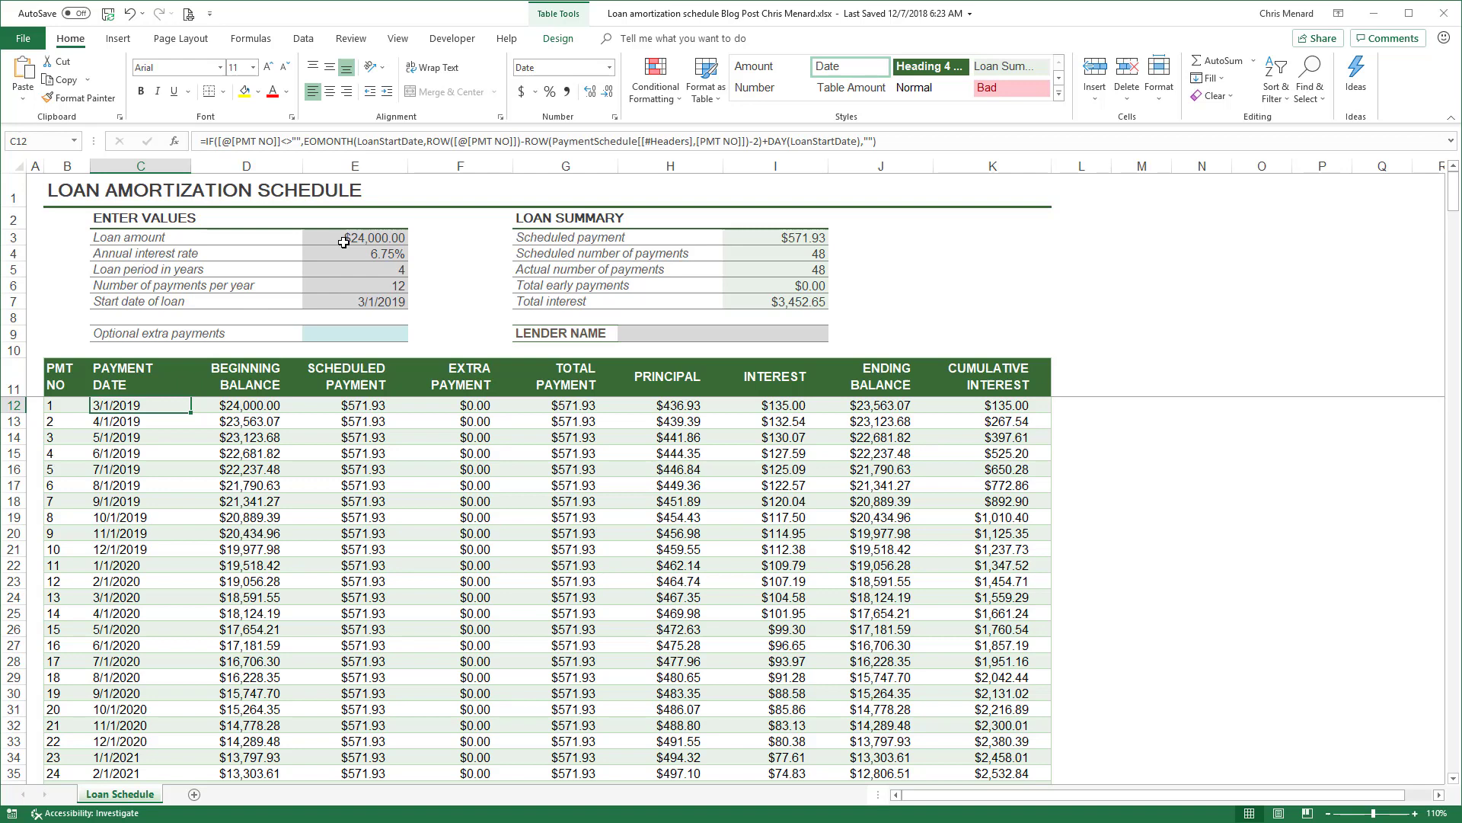
left_click_drag(348, 237, 351, 297)
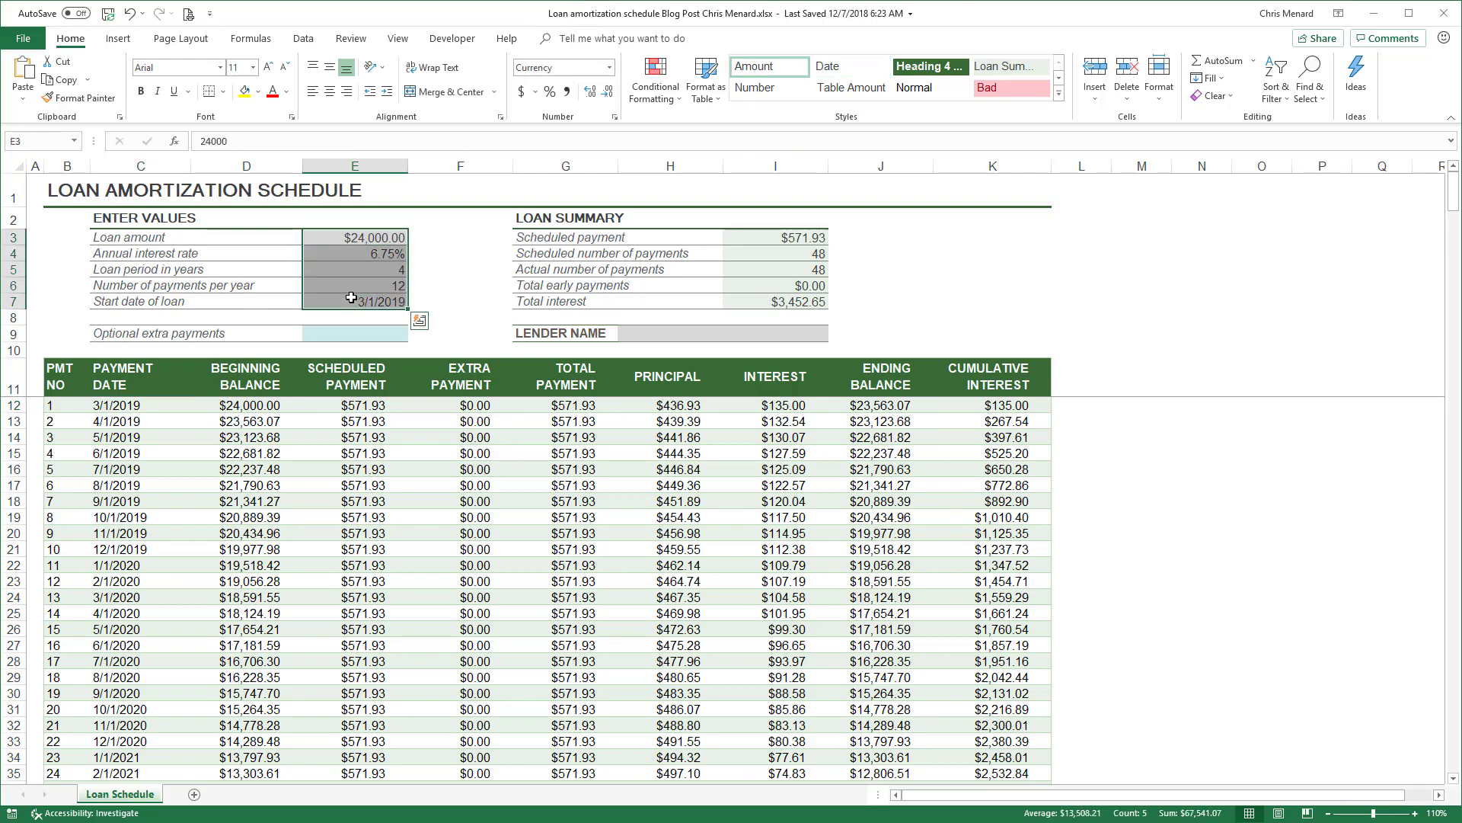
left_click(444, 281)
left_click(259, 412)
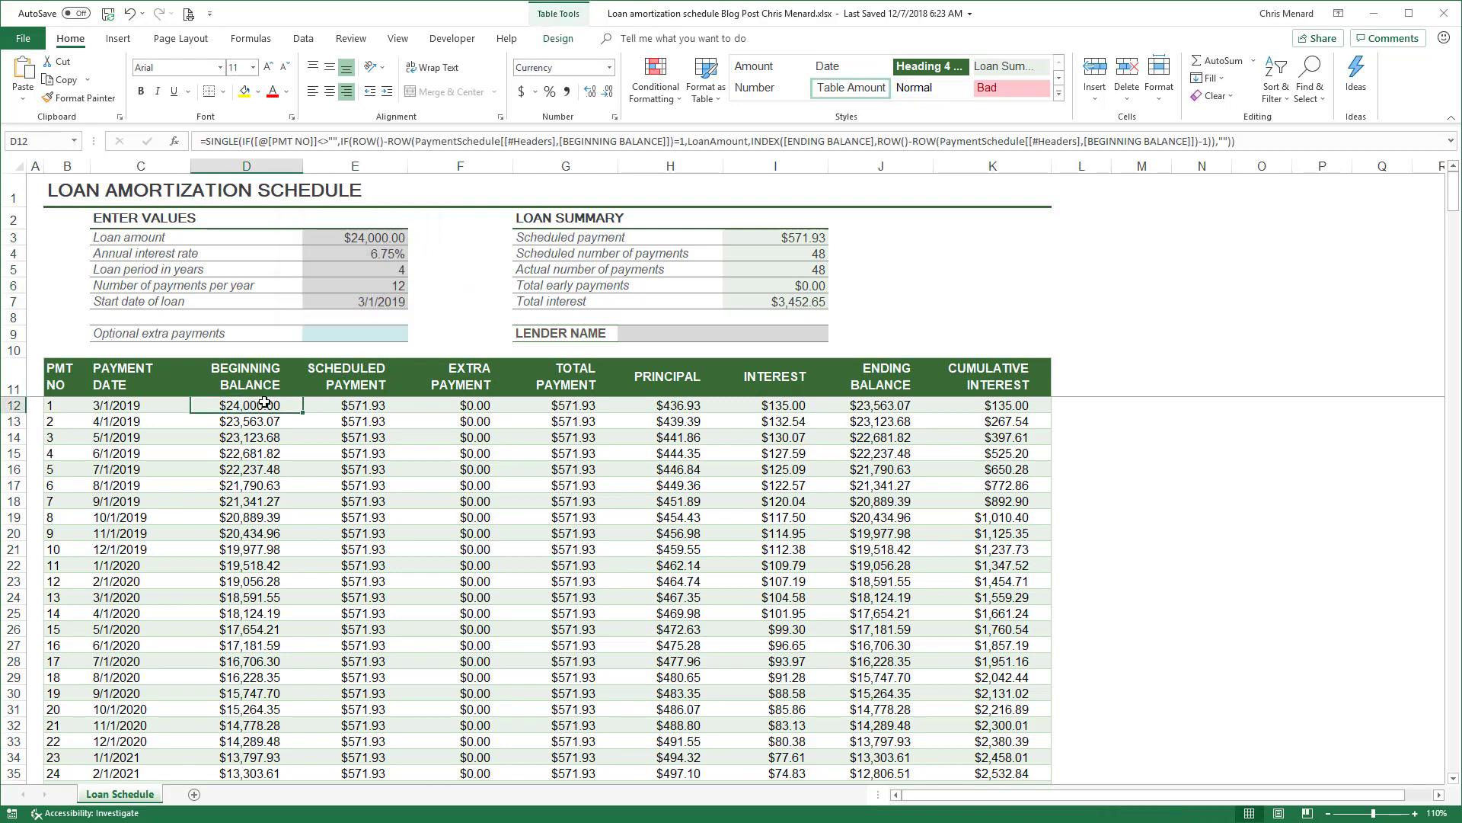
left_click(339, 409)
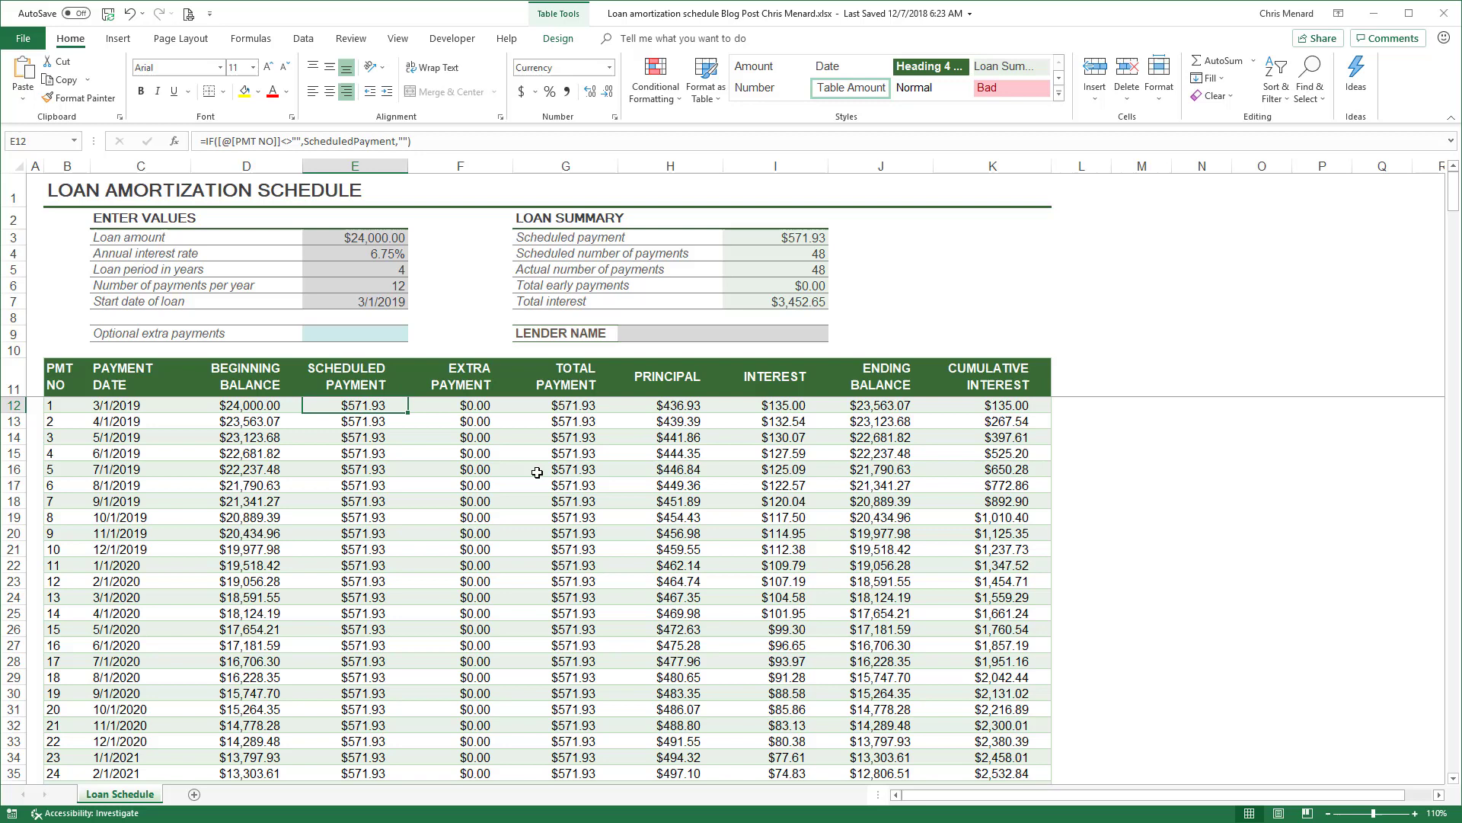
left_click(578, 409)
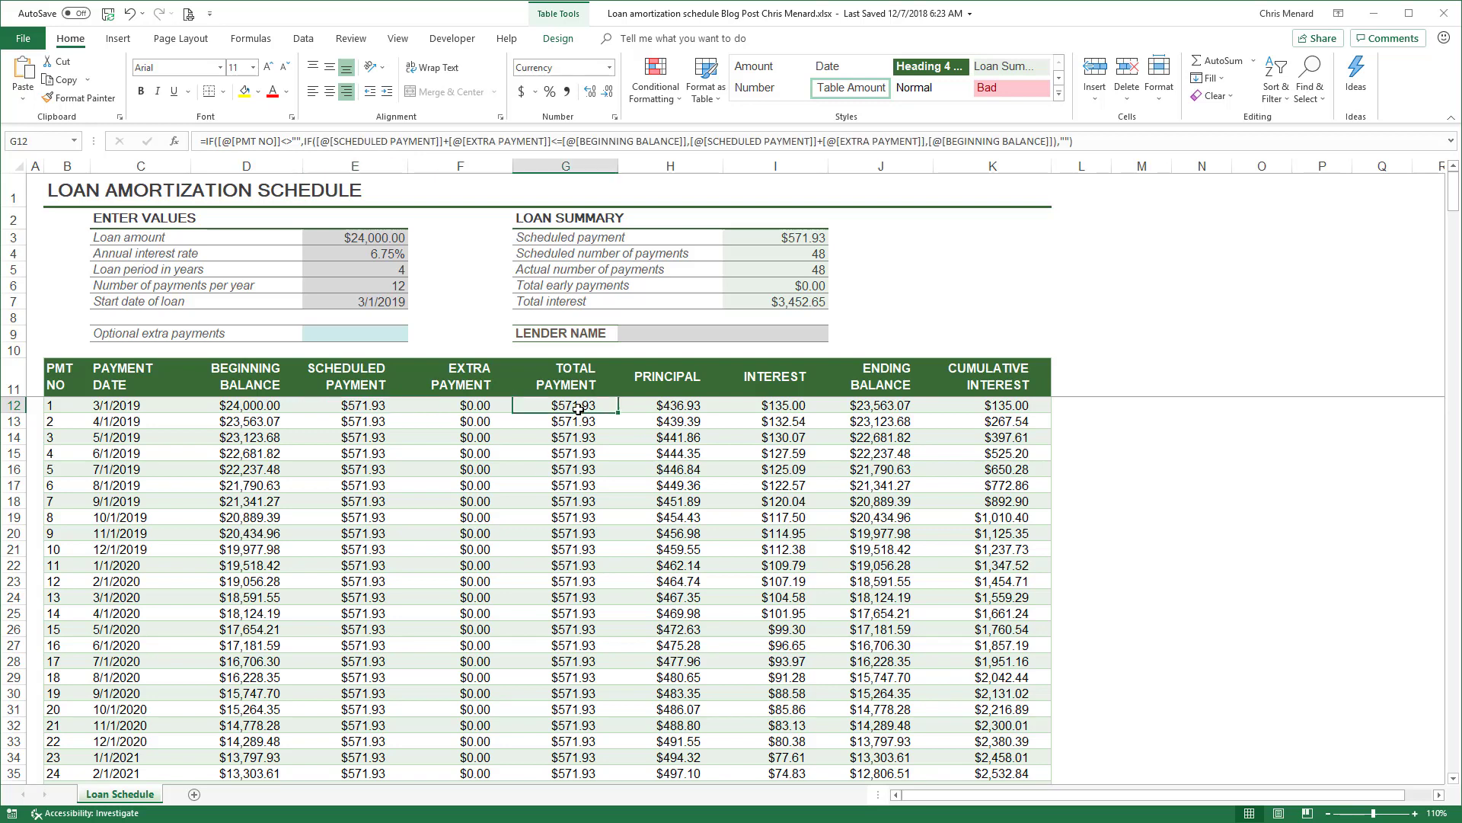
left_click(690, 414)
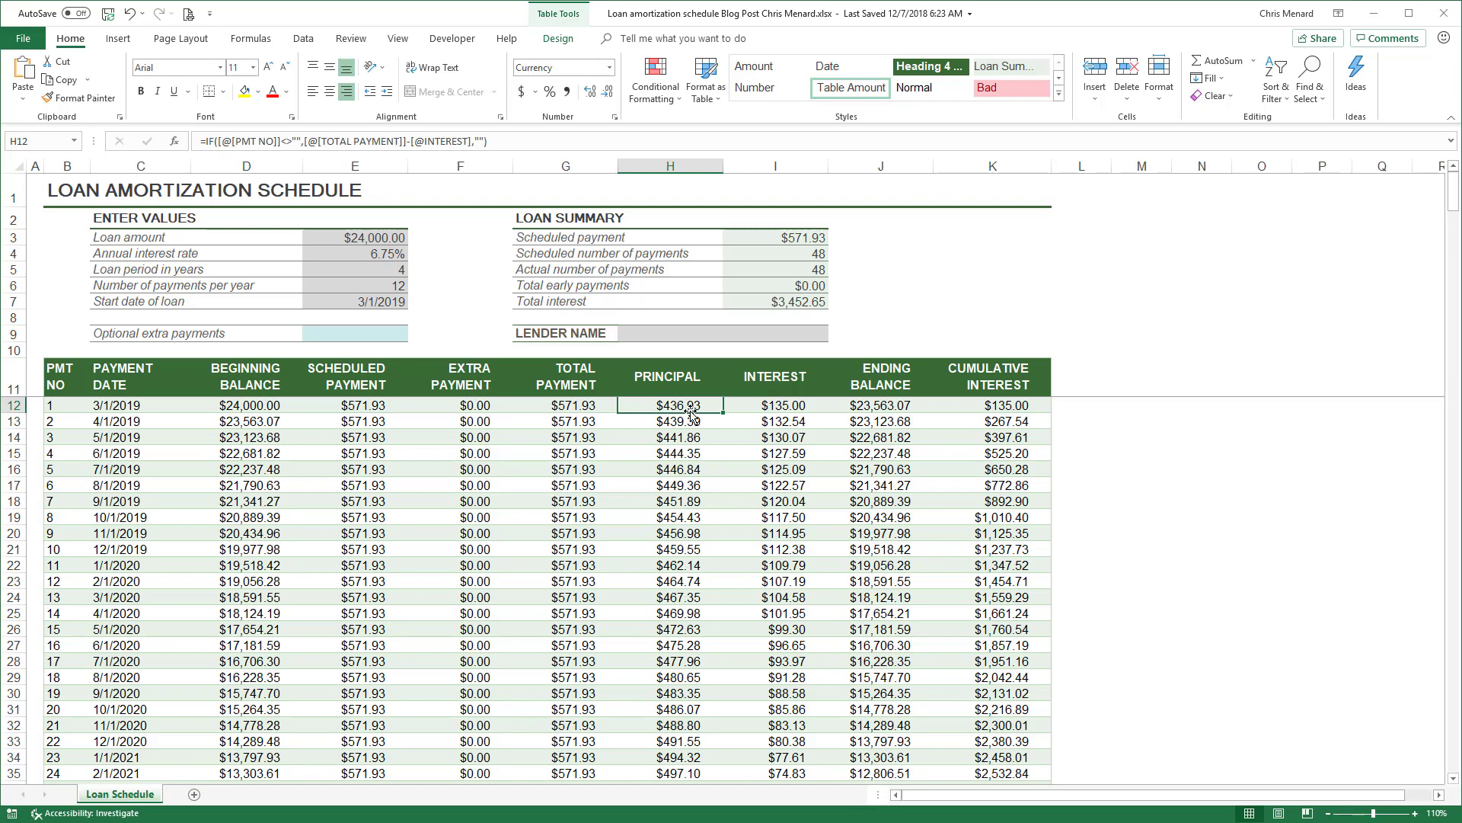
left_click(775, 411)
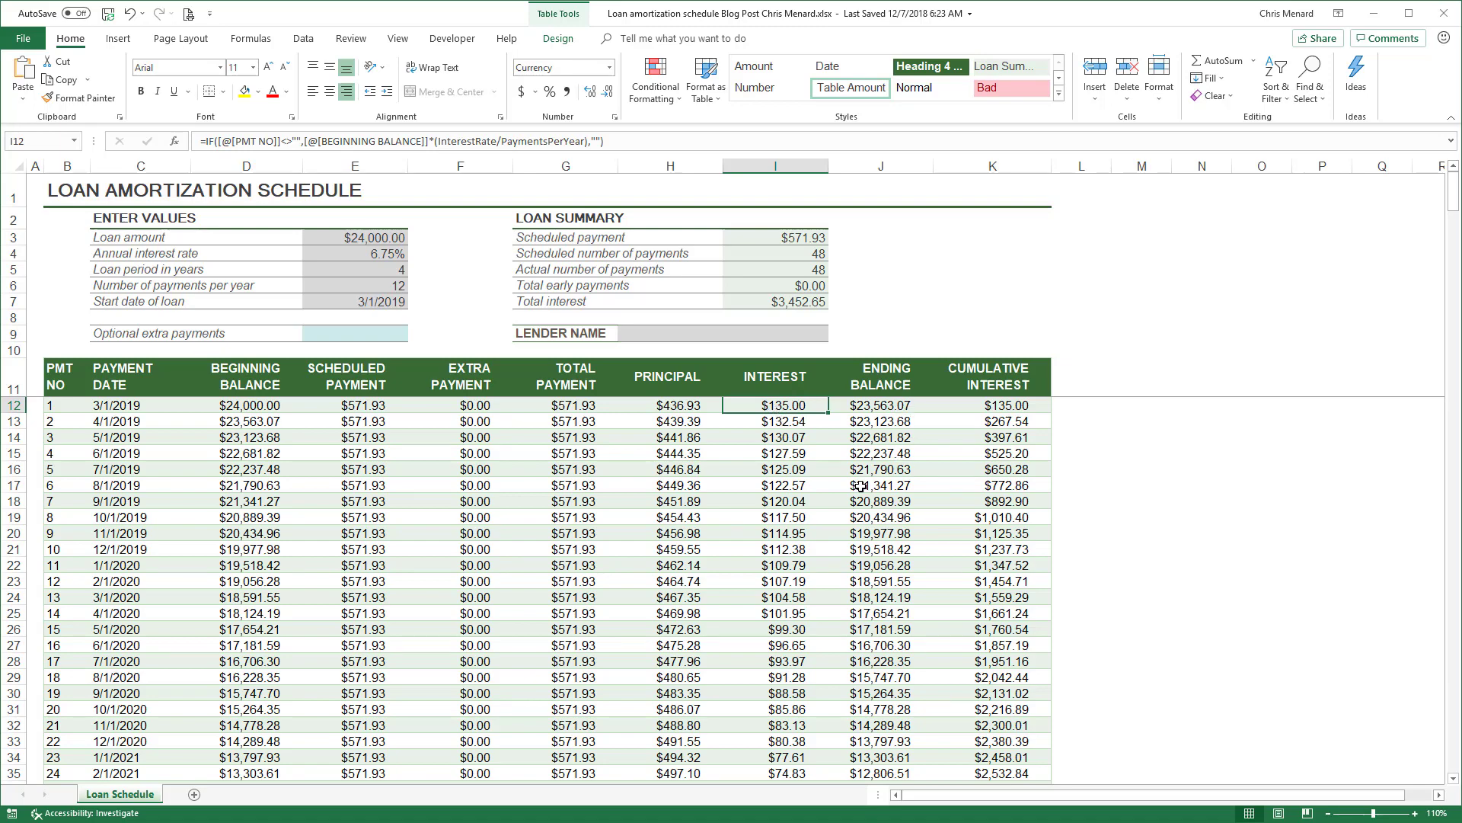
scroll(861, 485, "down", 9)
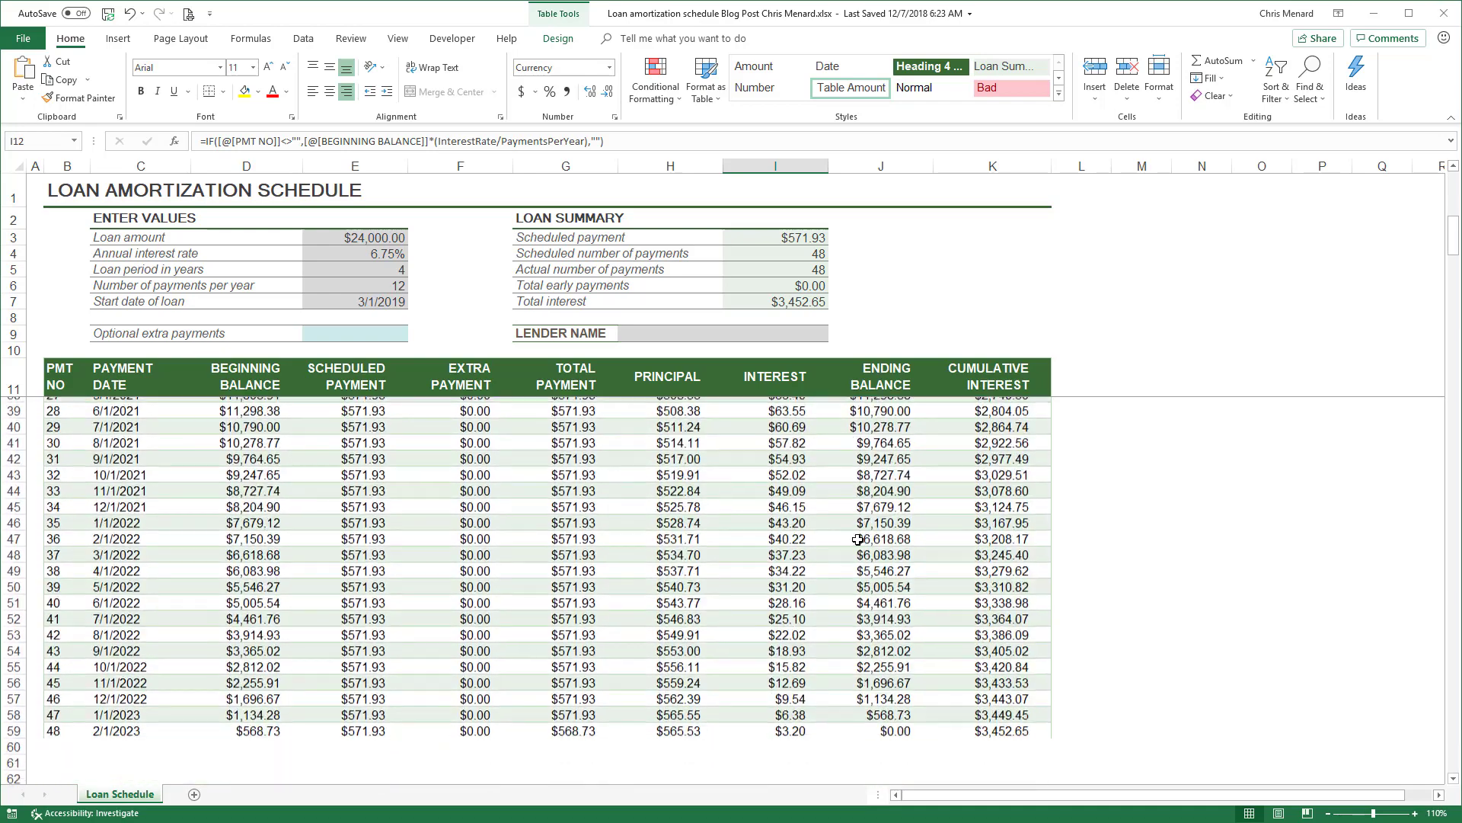
scroll(858, 539, "down", 3)
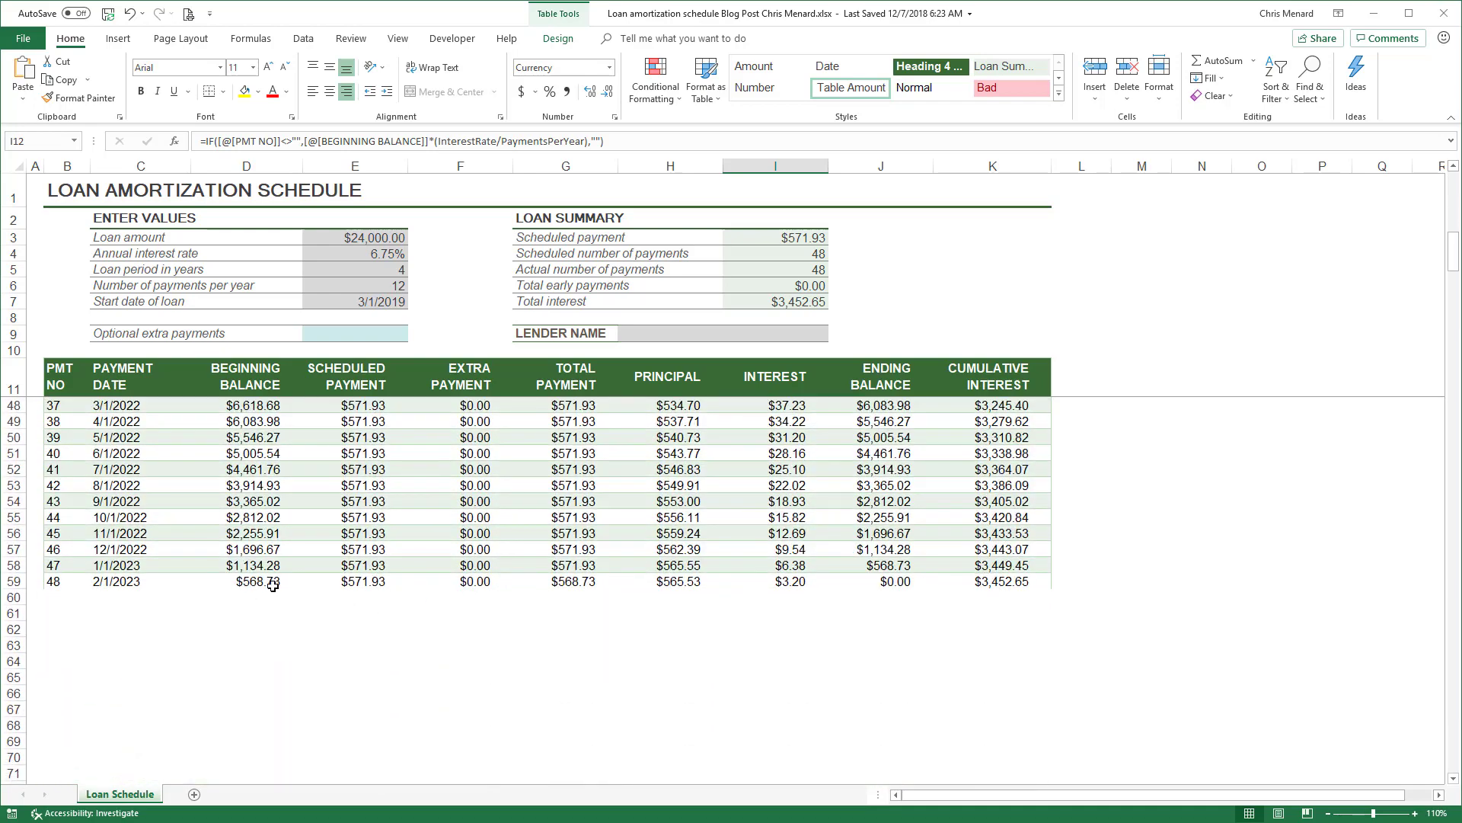
left_click(379, 581)
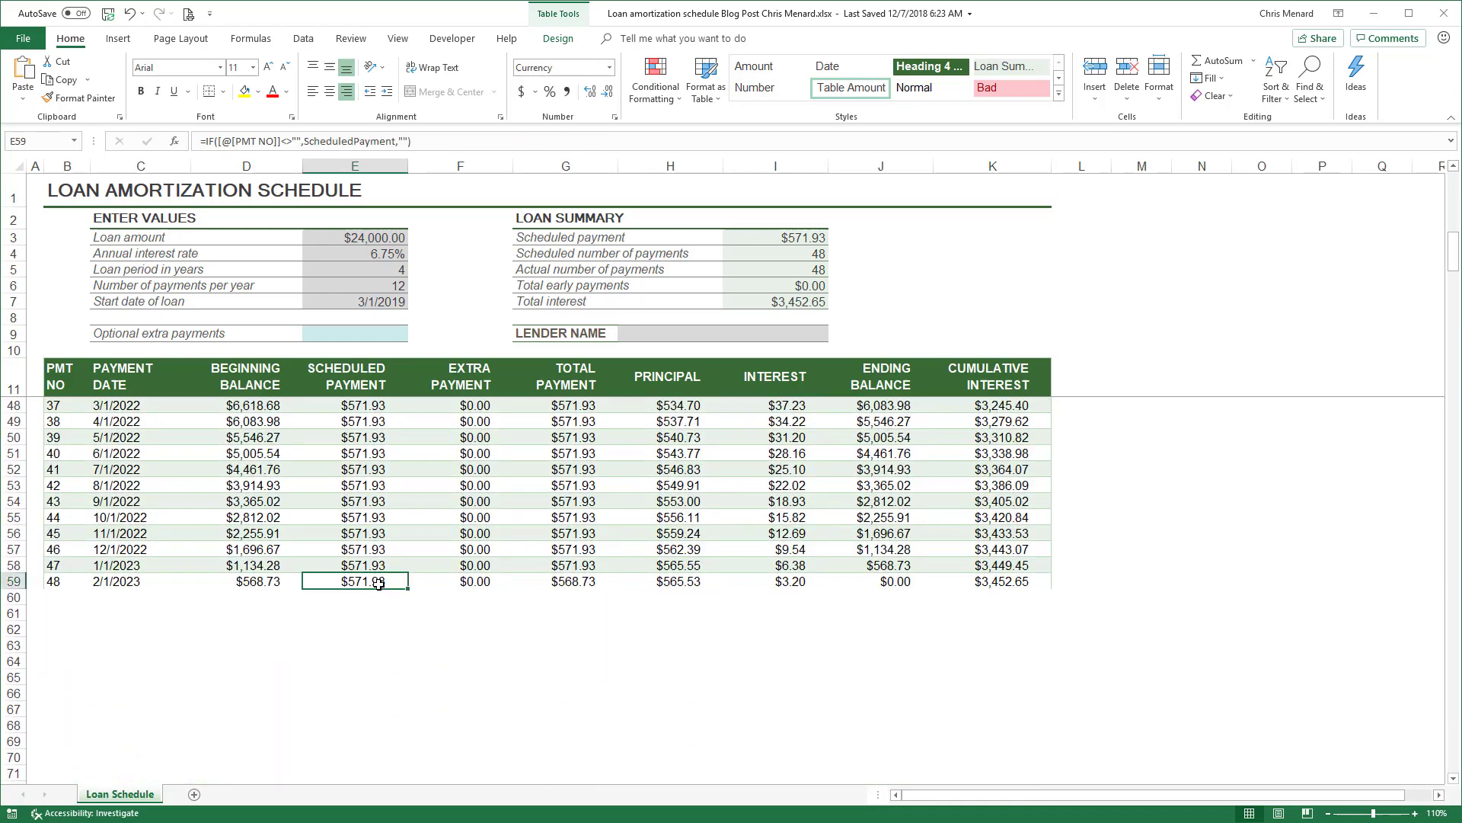
left_click(689, 581)
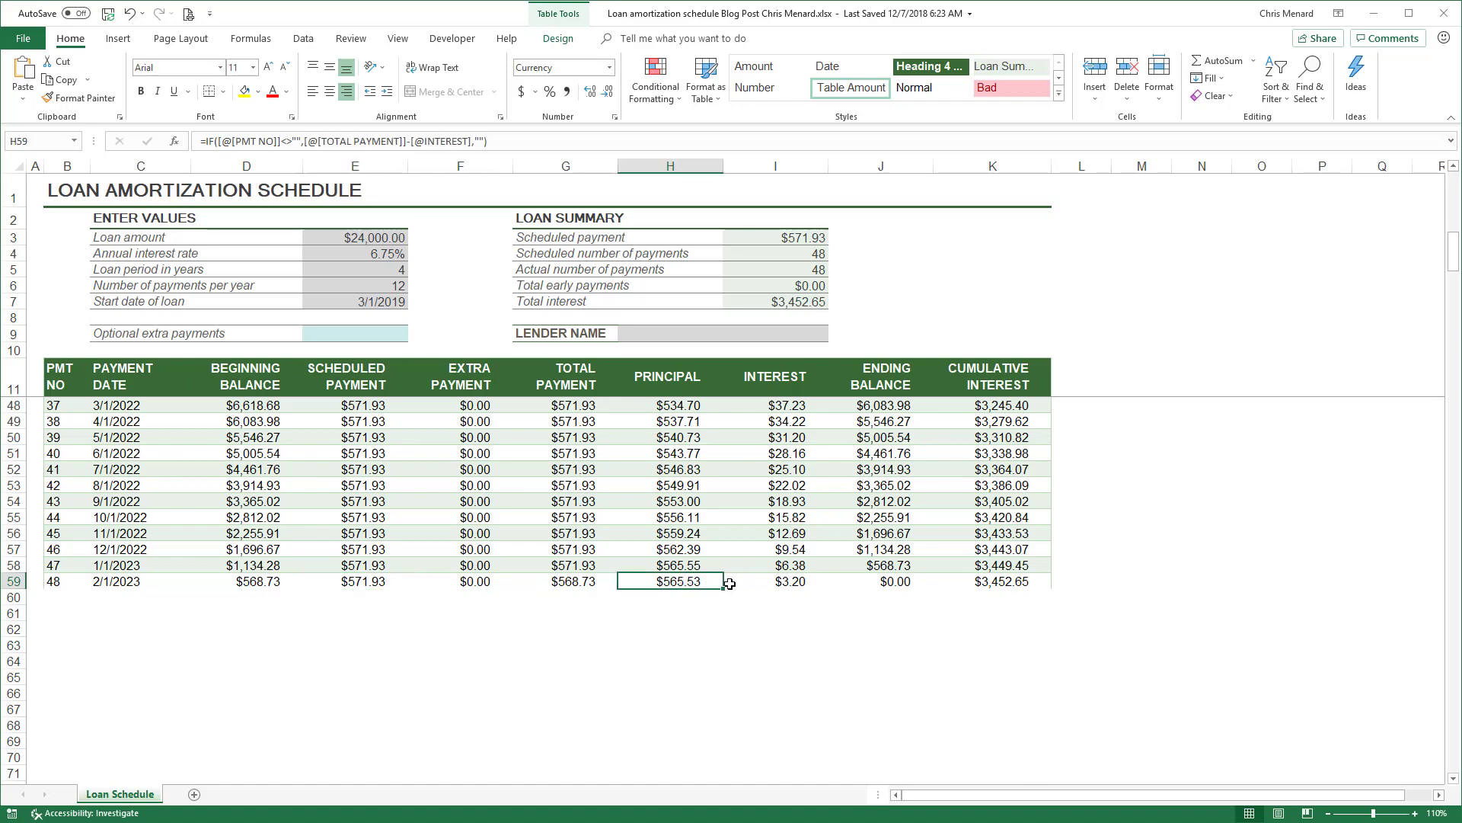
left_click(777, 581)
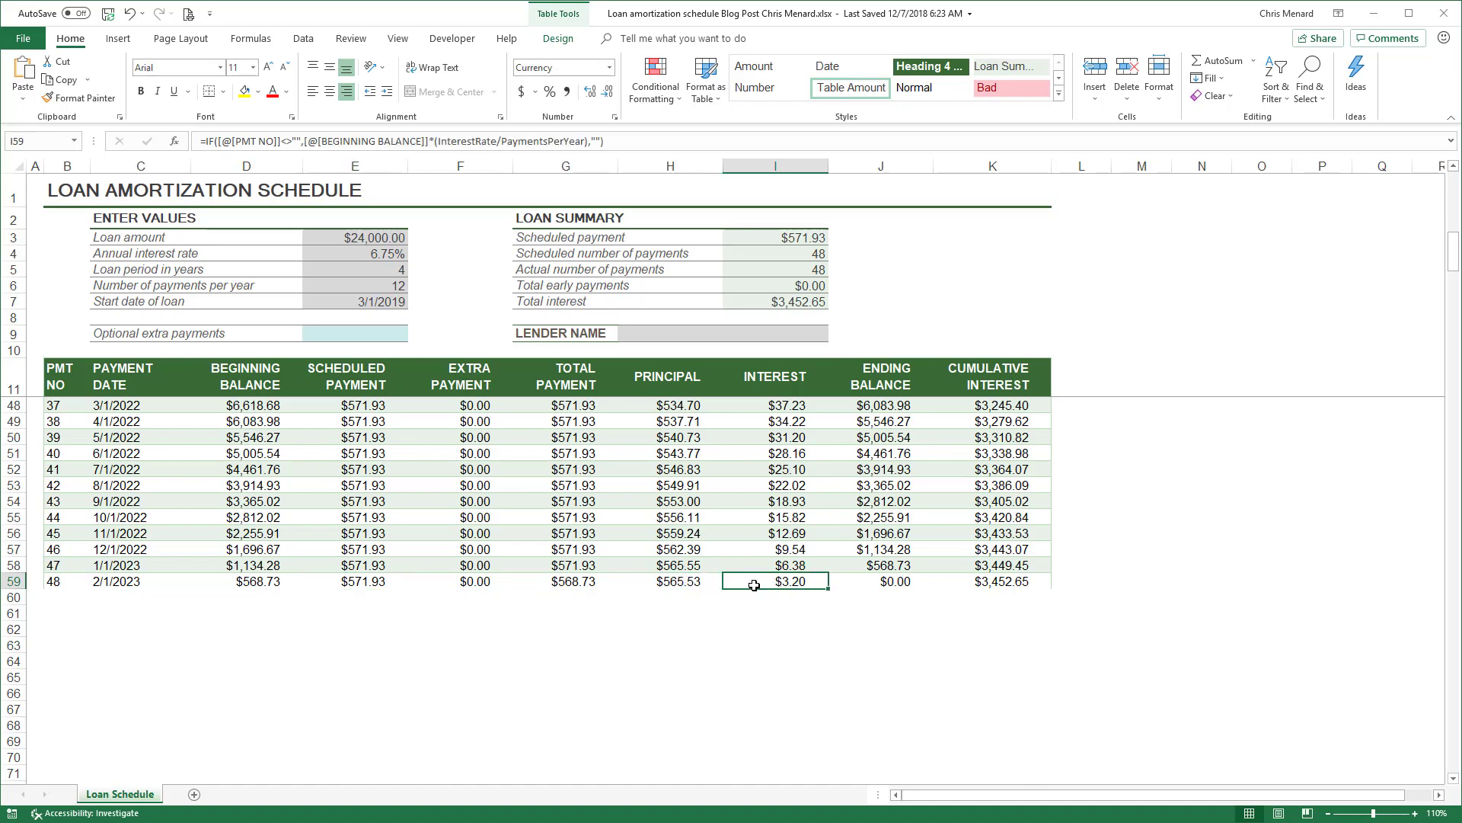
left_click(971, 589)
scroll(481, 587, "up", 12)
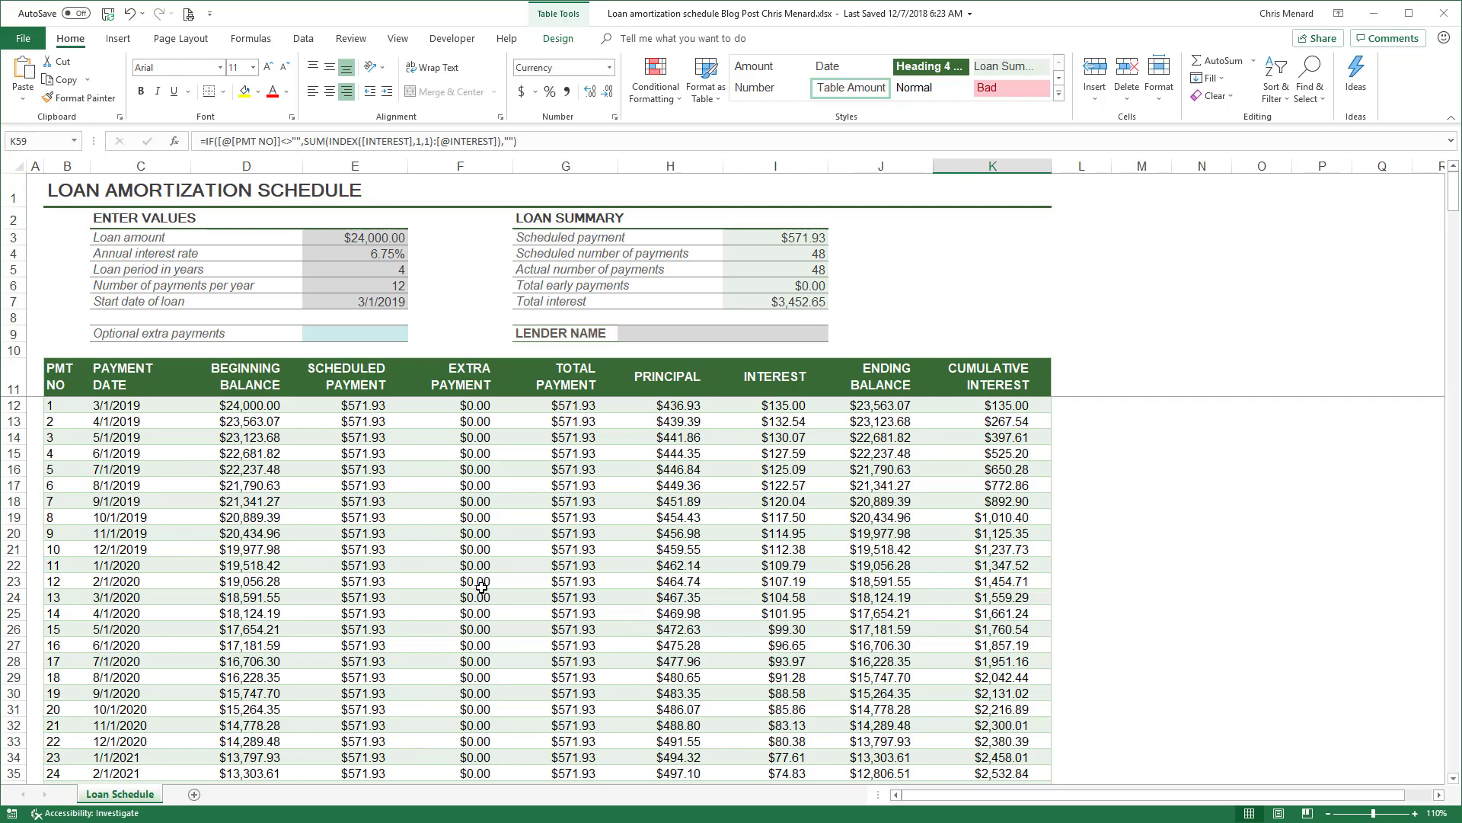
- Set the interest rate in E4 to 2.9%, comparing against 6.75% with undo and redo
left_click(375, 255)
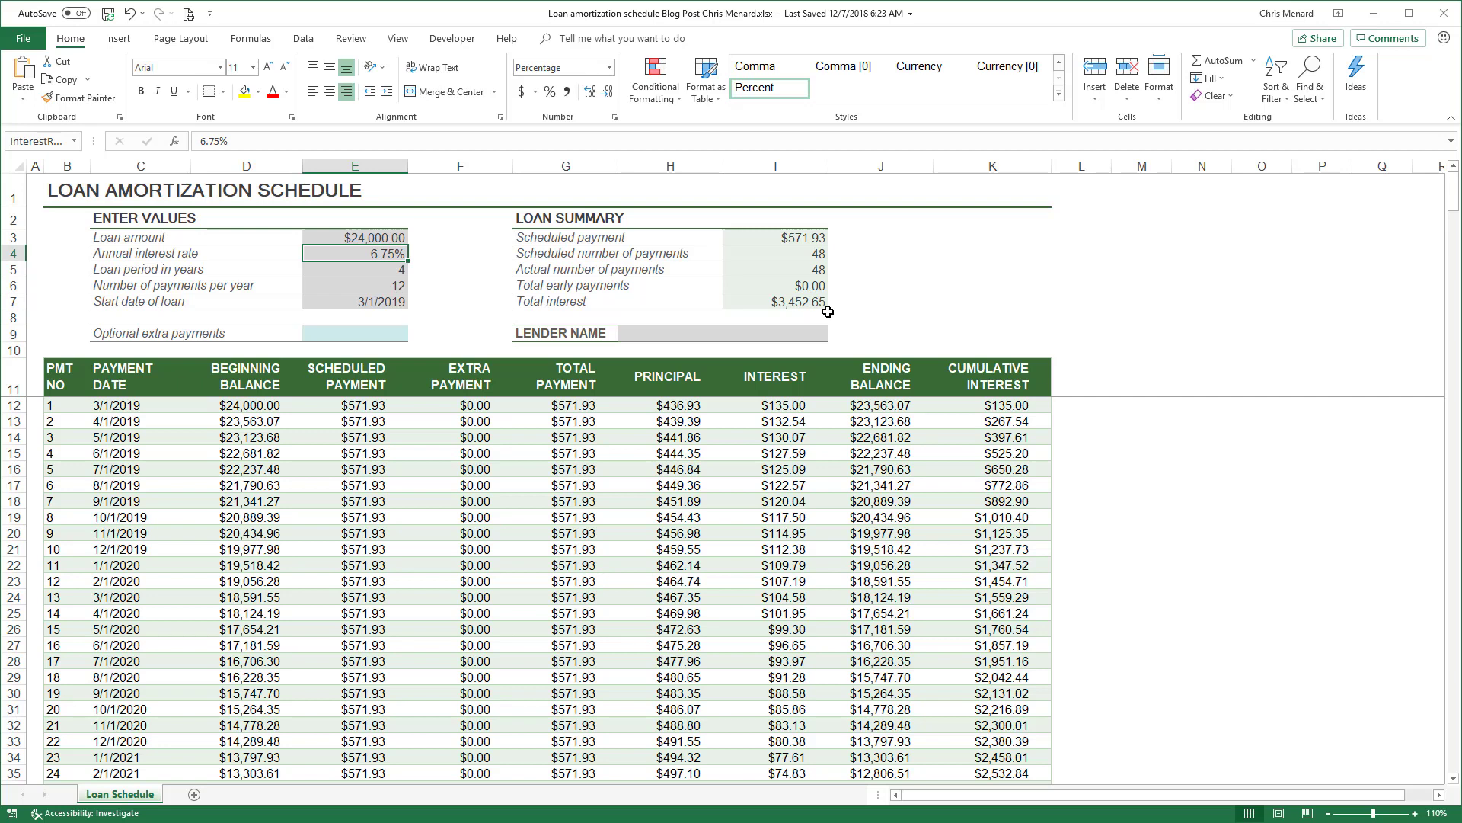
type("2.9")
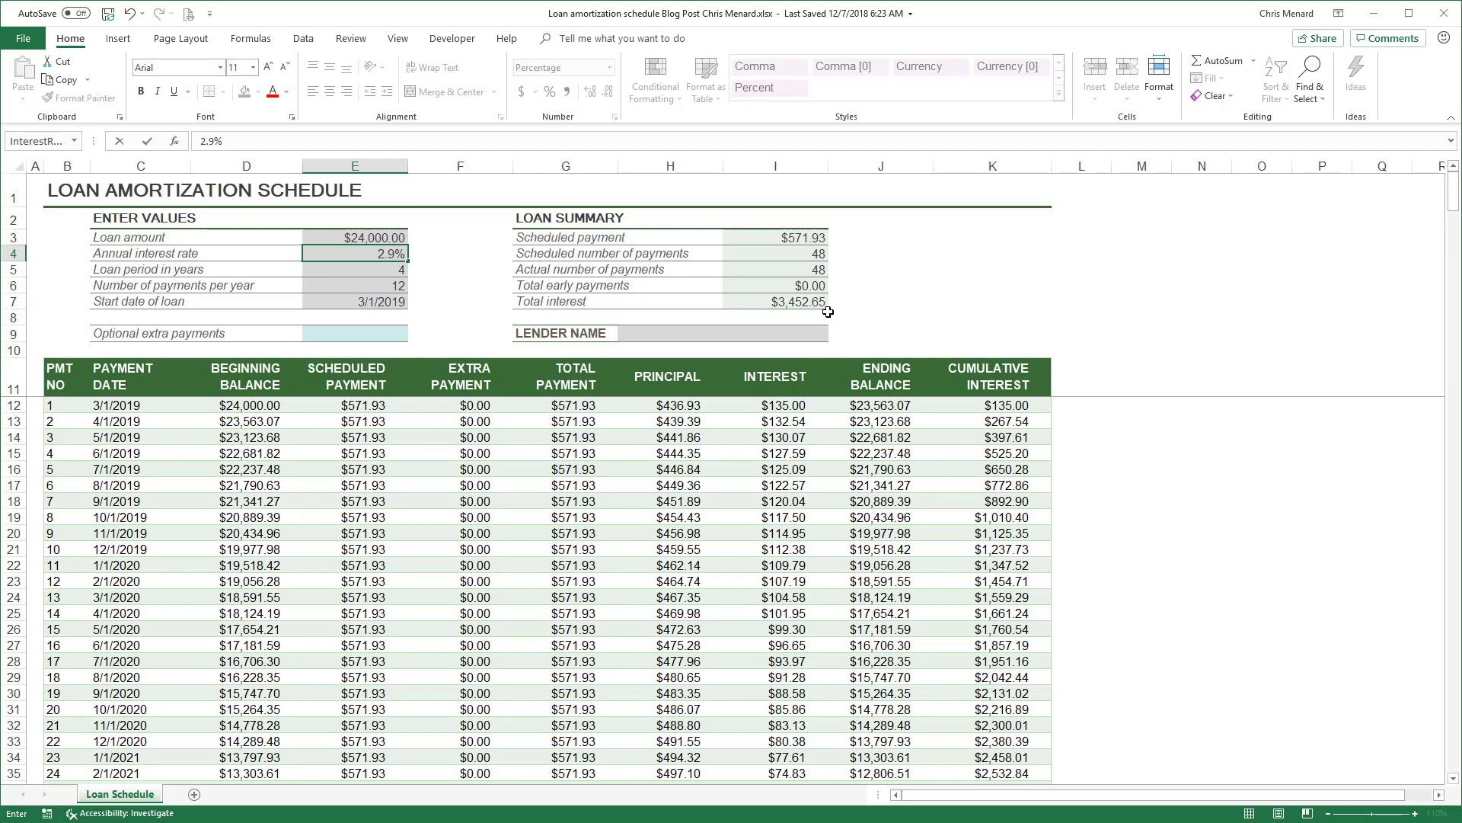
key("ctrl+Return")
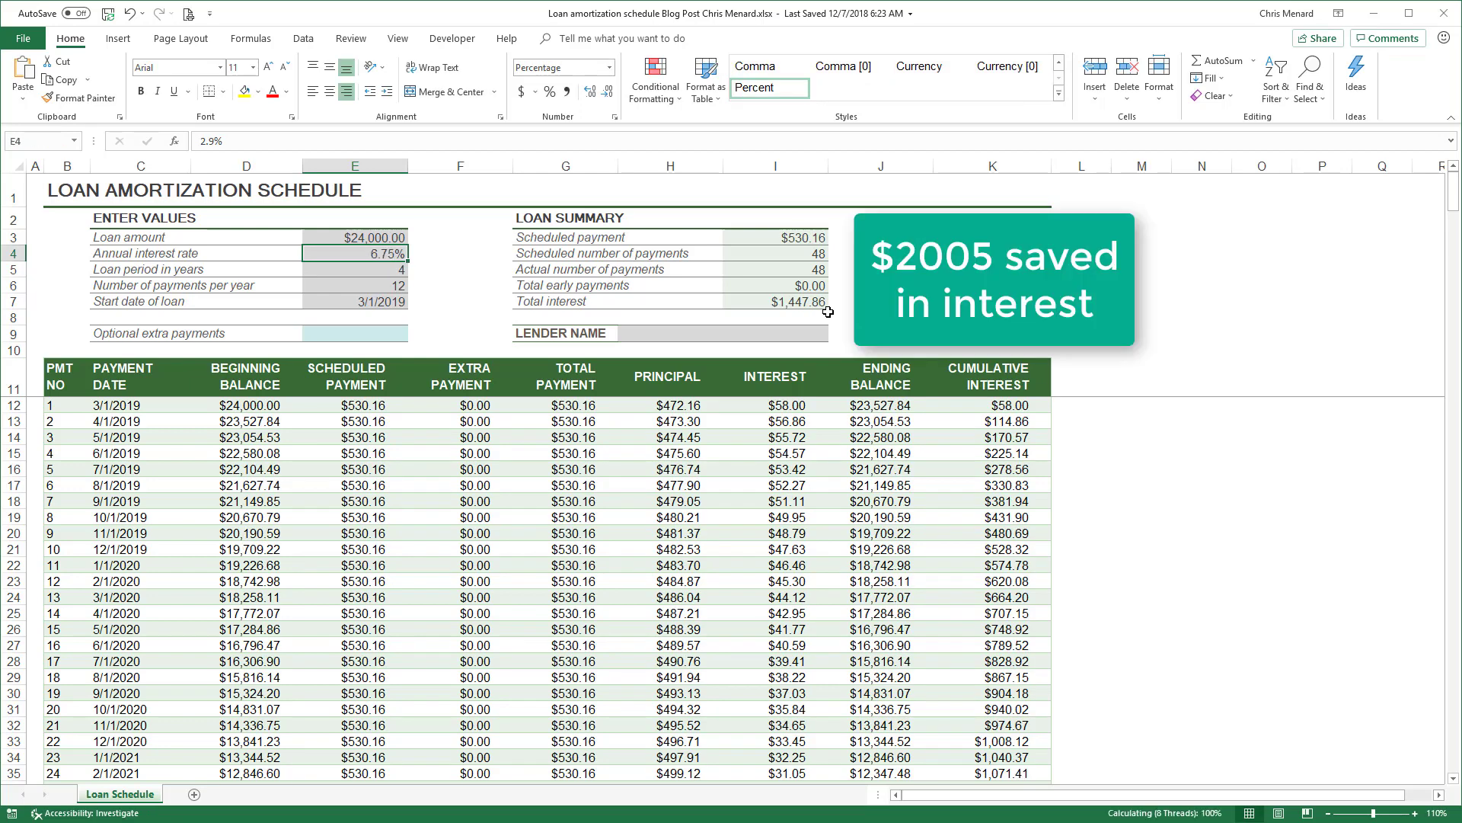
key("ctrl+z")
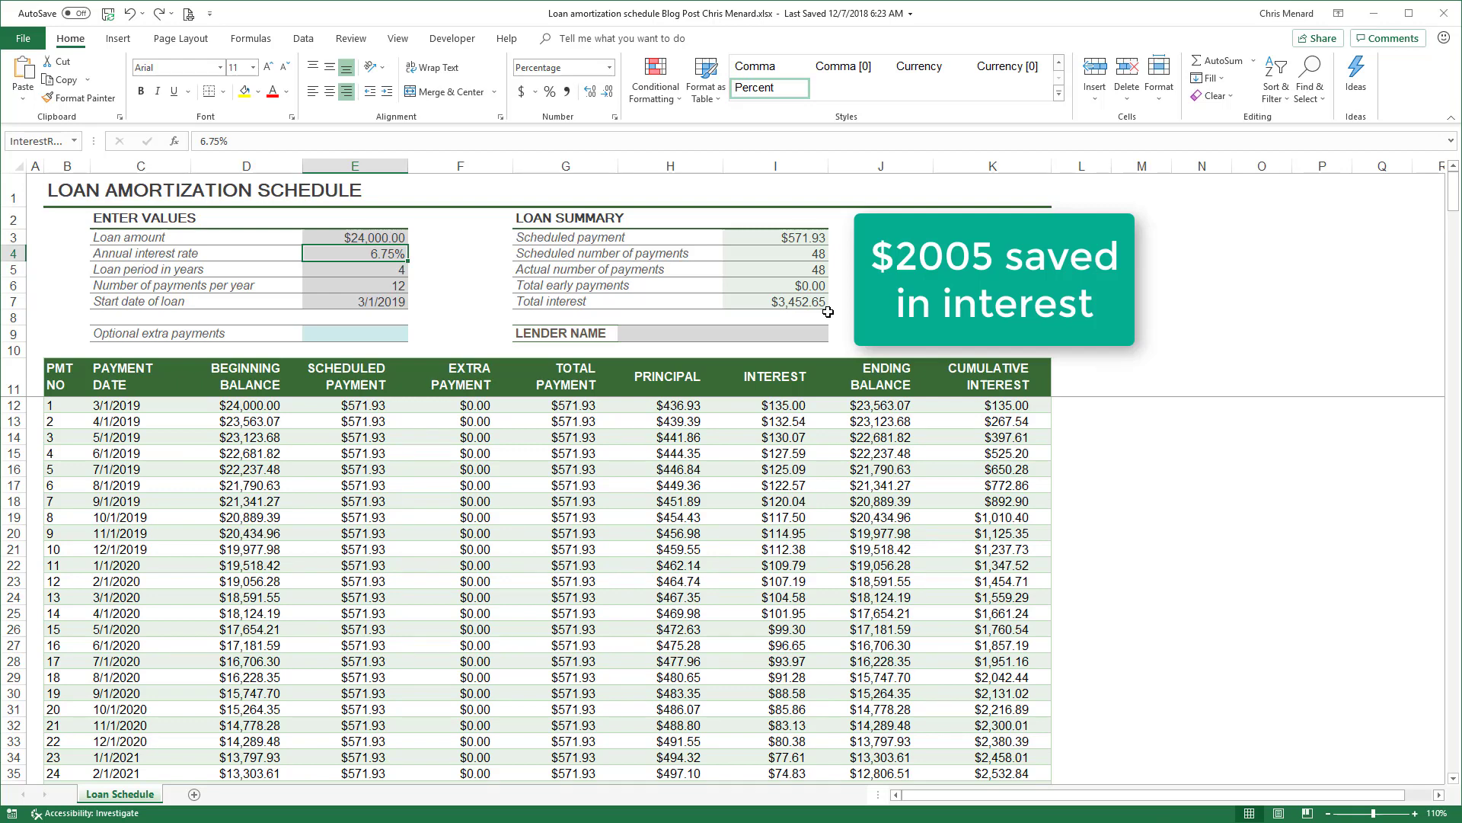
key("ctrl+y")
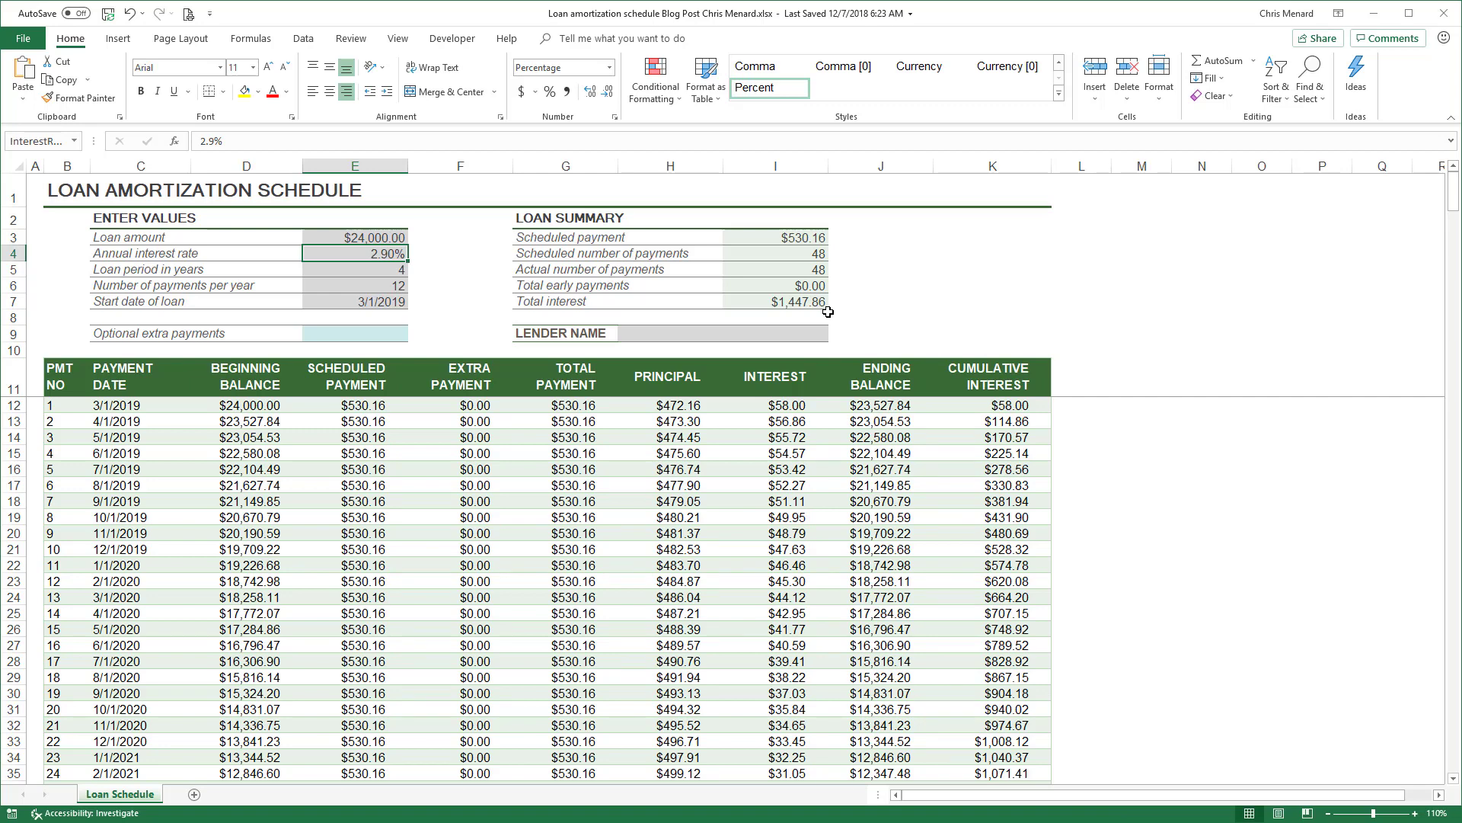
key("Down")
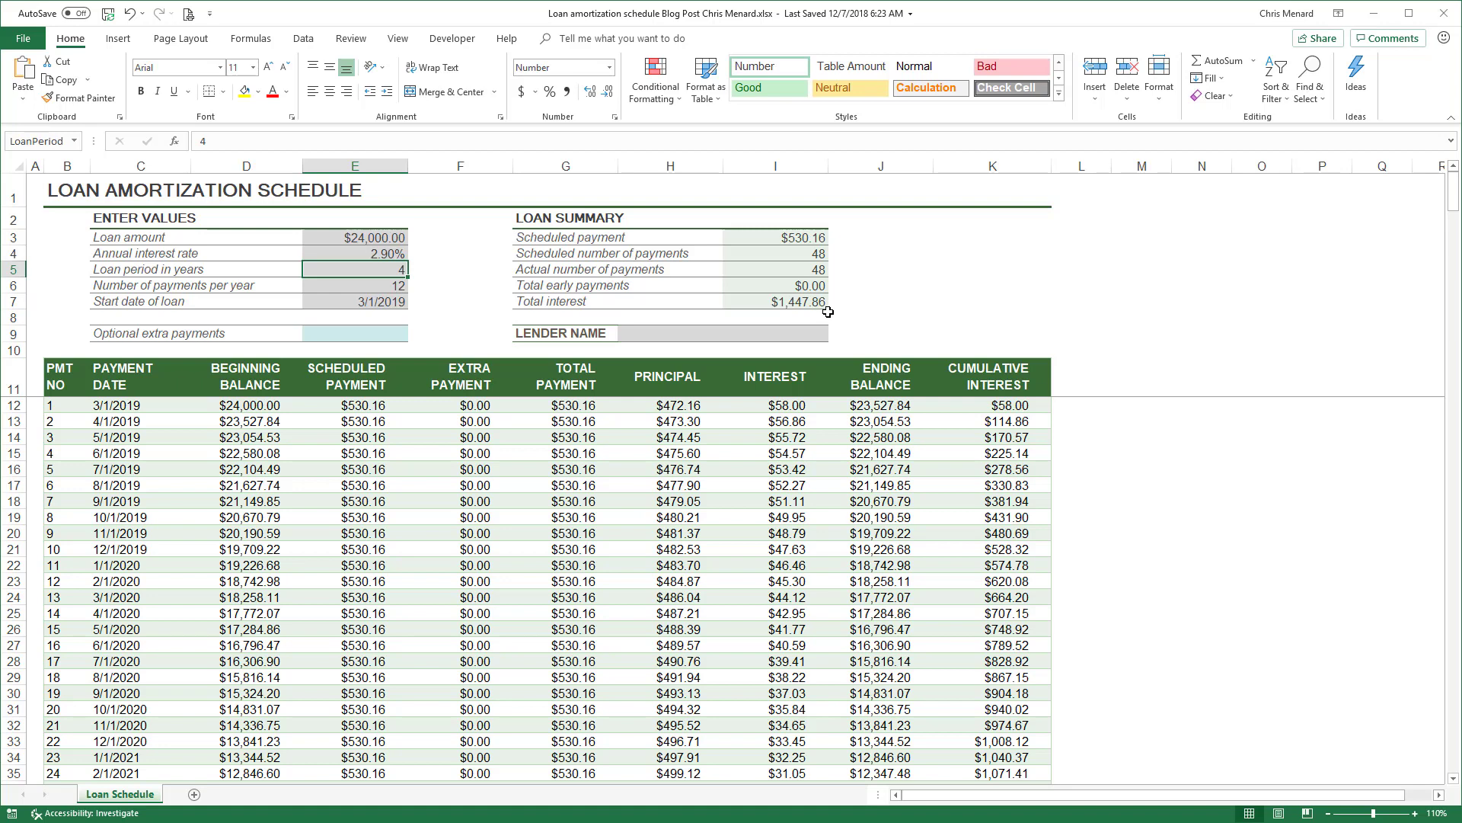
- Set the loan period in E5 to 5 years, toggling with 4 years to compare payments
type("5")
key("Return")
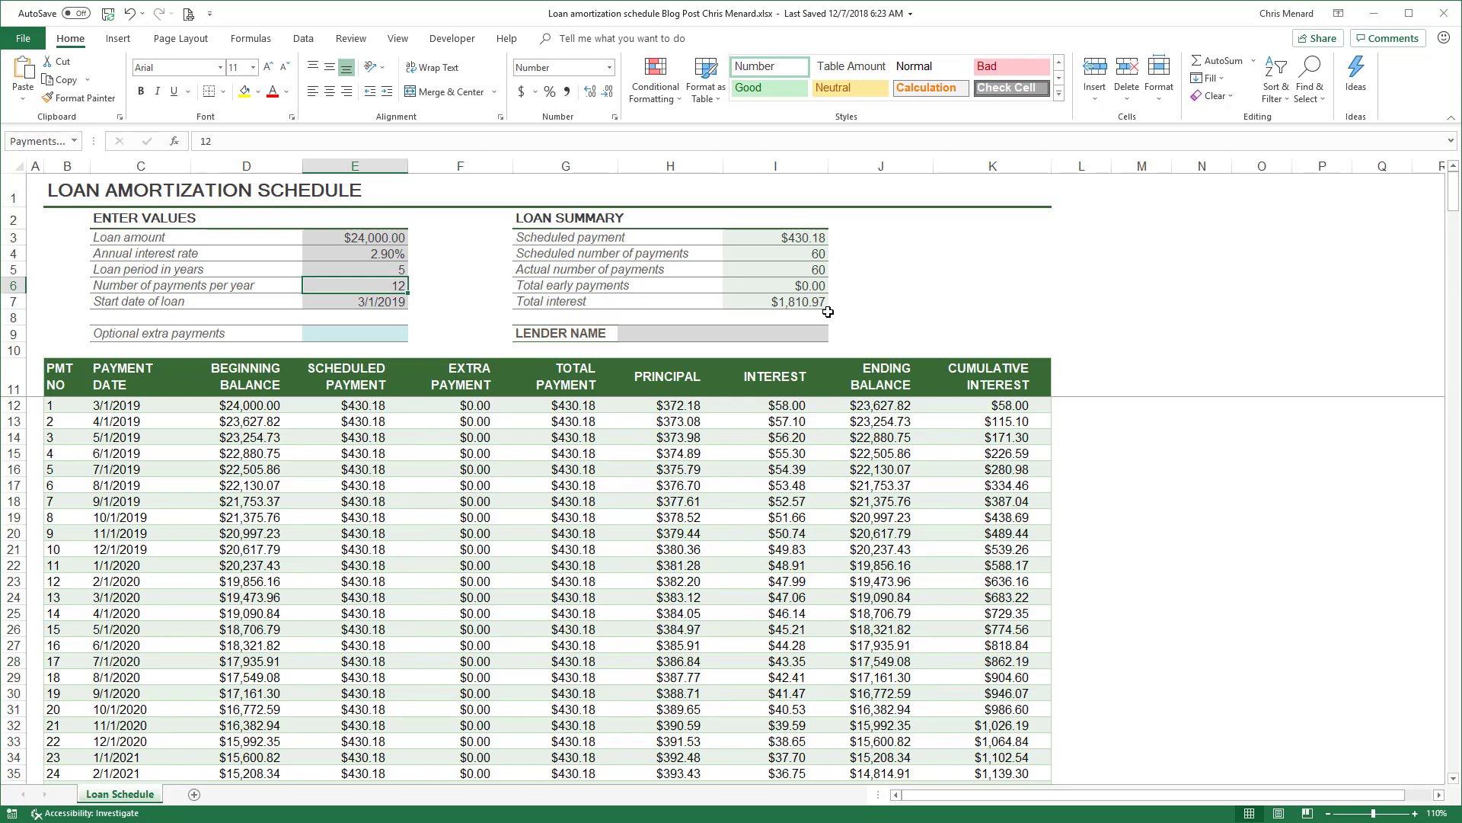
key("Up")
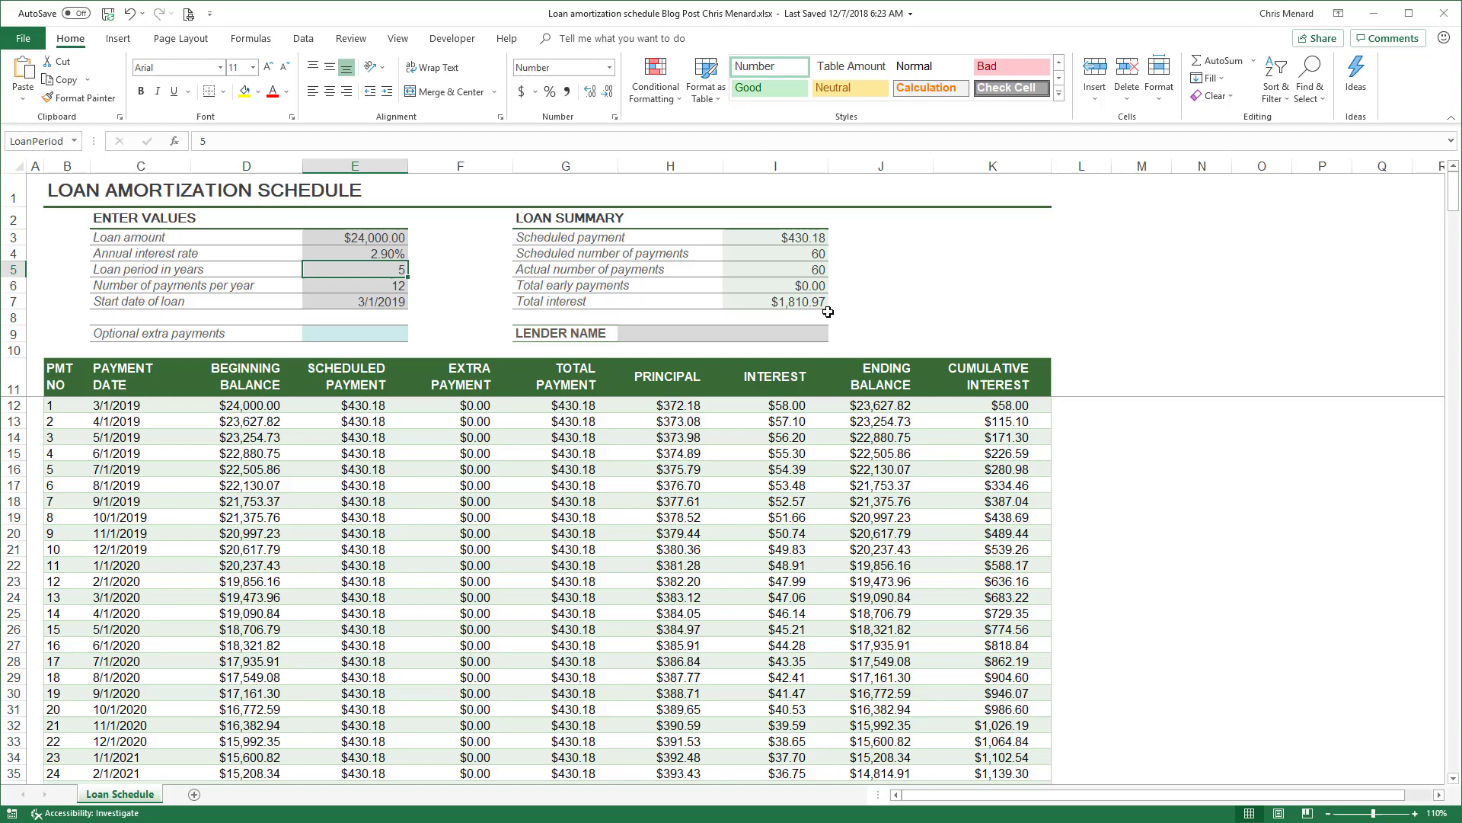
type("4")
key("Return")
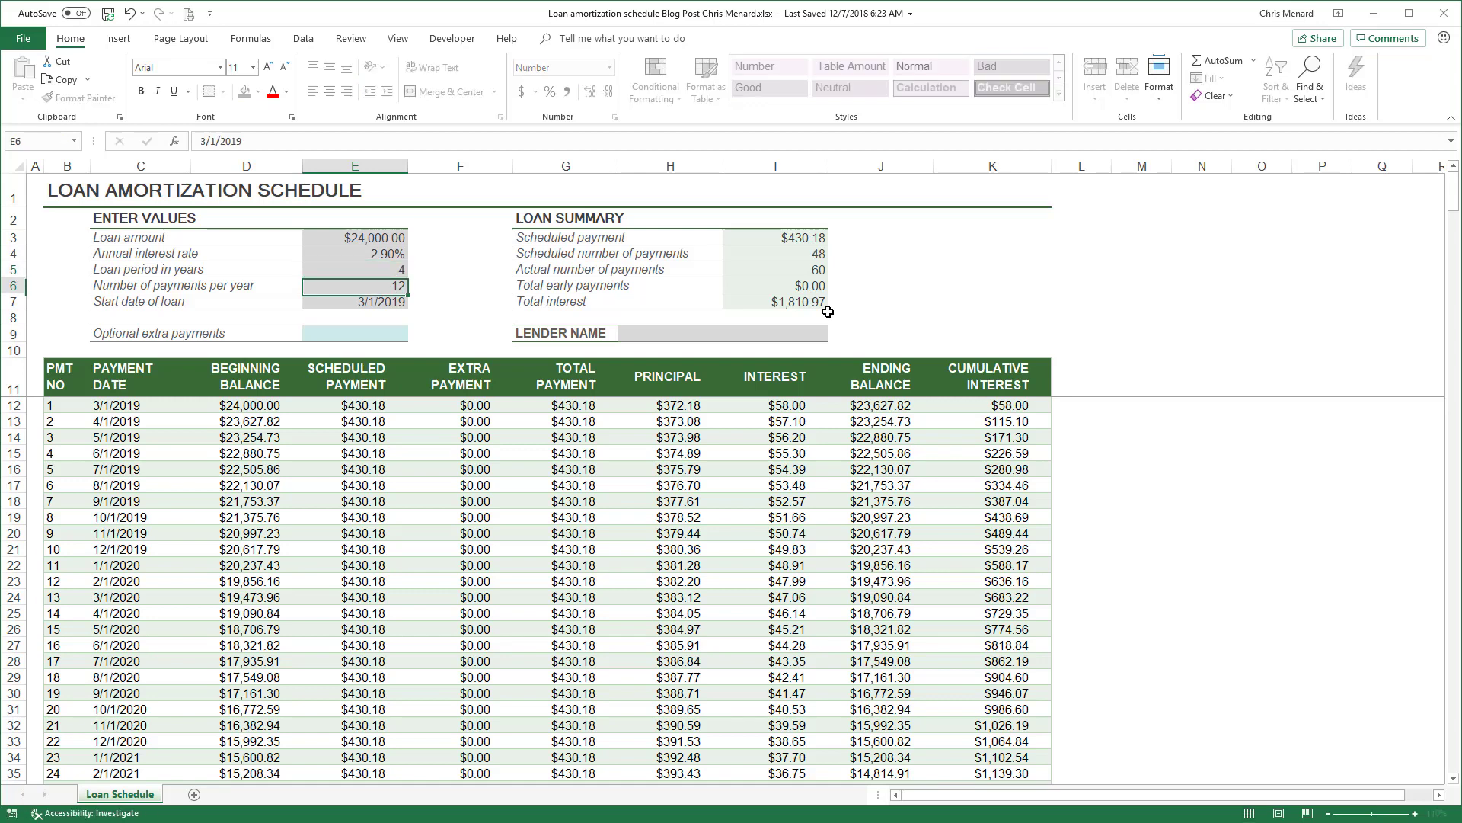
key("Up")
type("5")
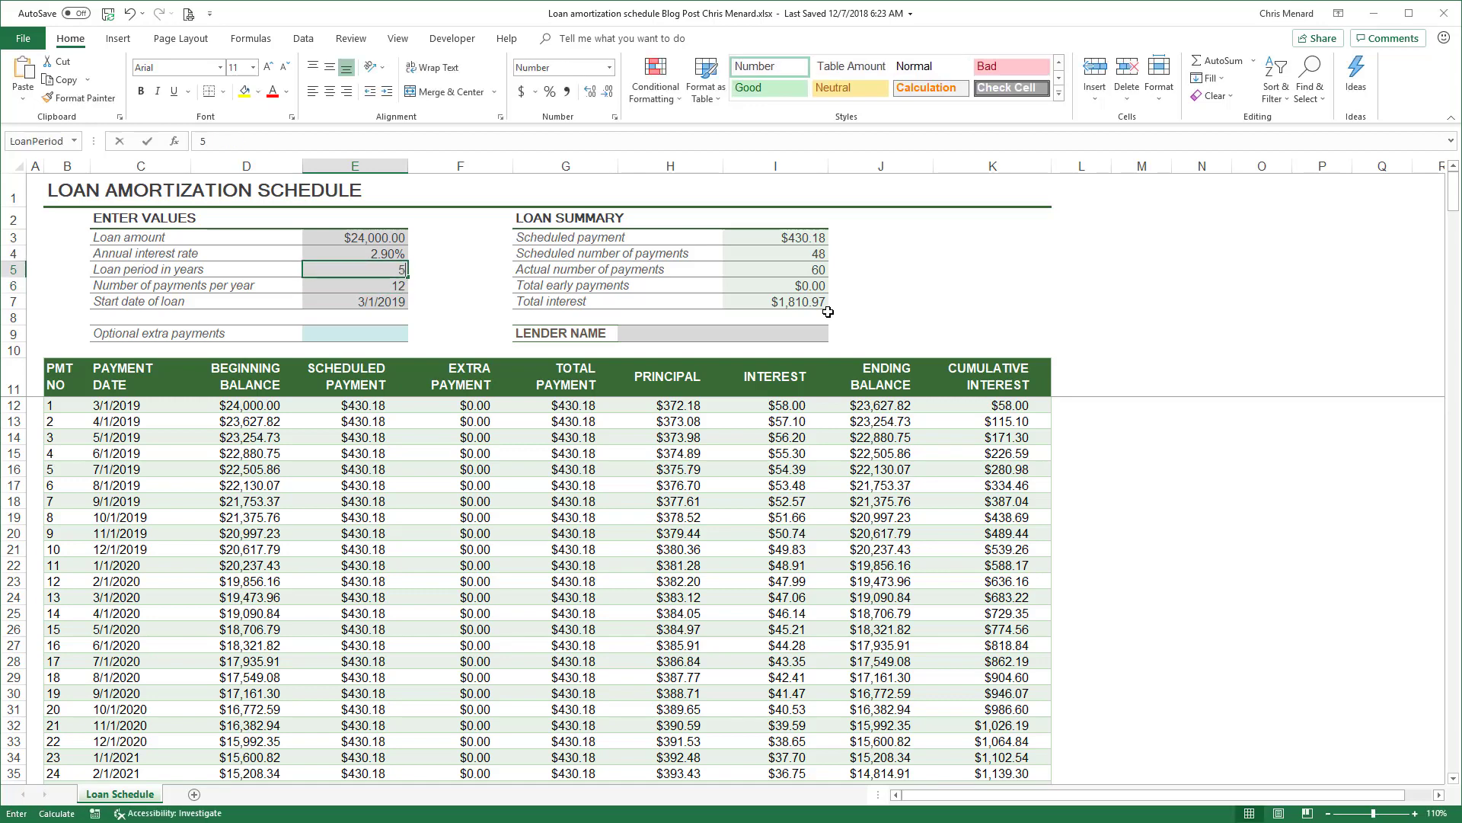
key("ctrl+Return")
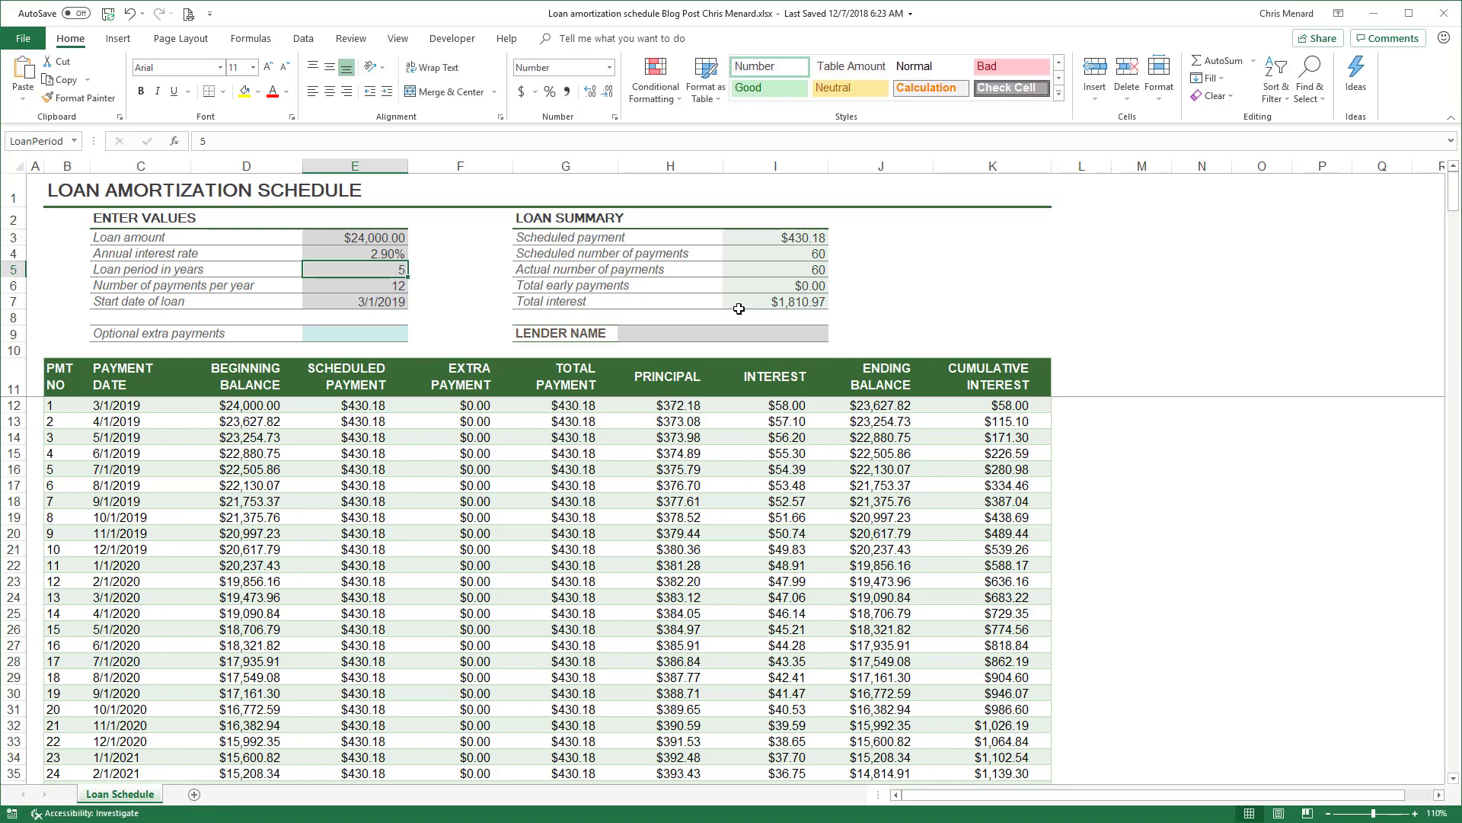
left_click(447, 272)
left_click(398, 268)
type("4")
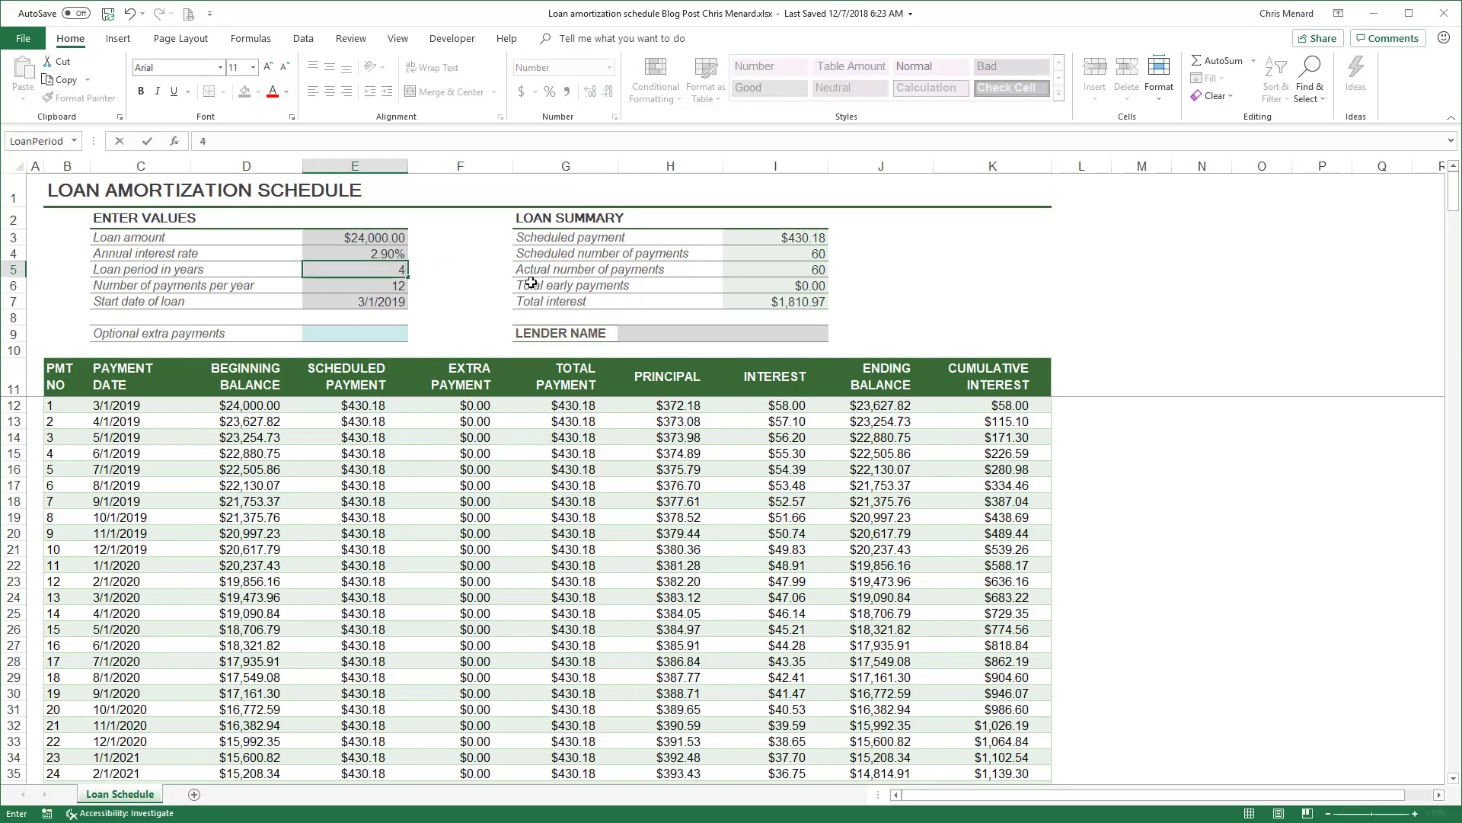
key("Return")
key("Up")
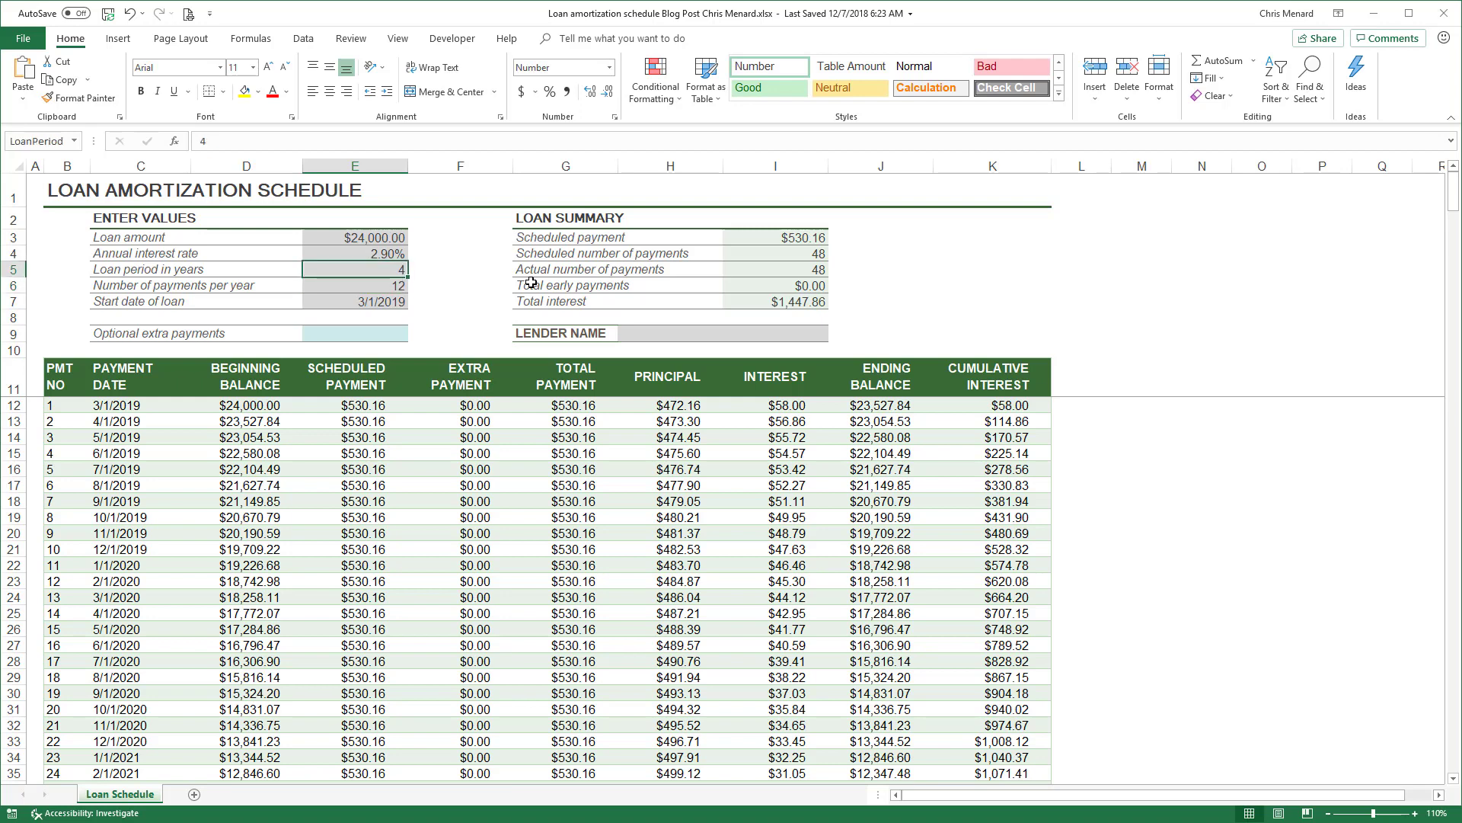
type("5")
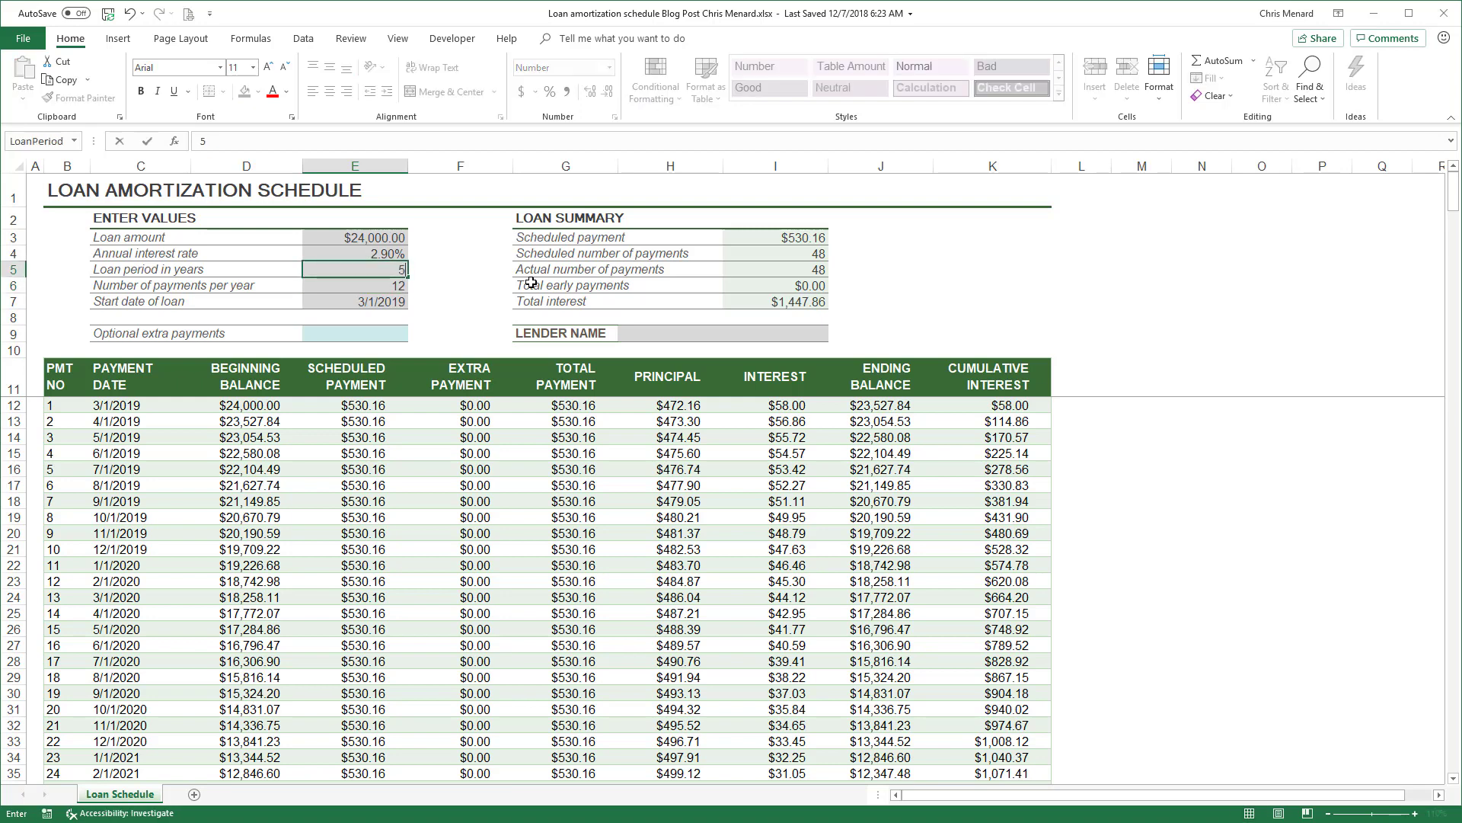
key("Return")
left_click(442, 273)
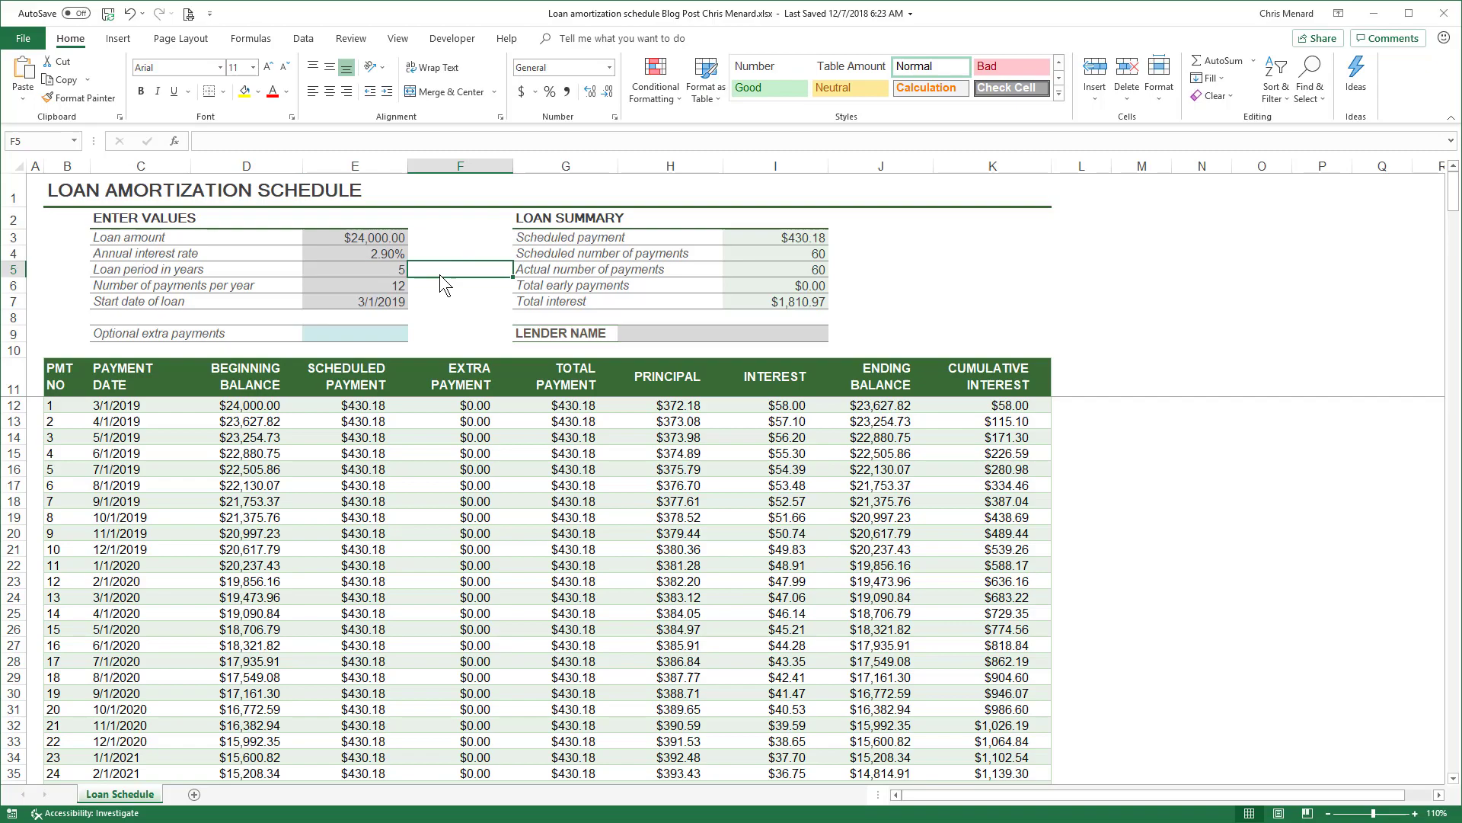
- Review the 60-payment schedule and return to the top of the sheet
left_click(845, 301)
scroll(668, 314, "down", 5)
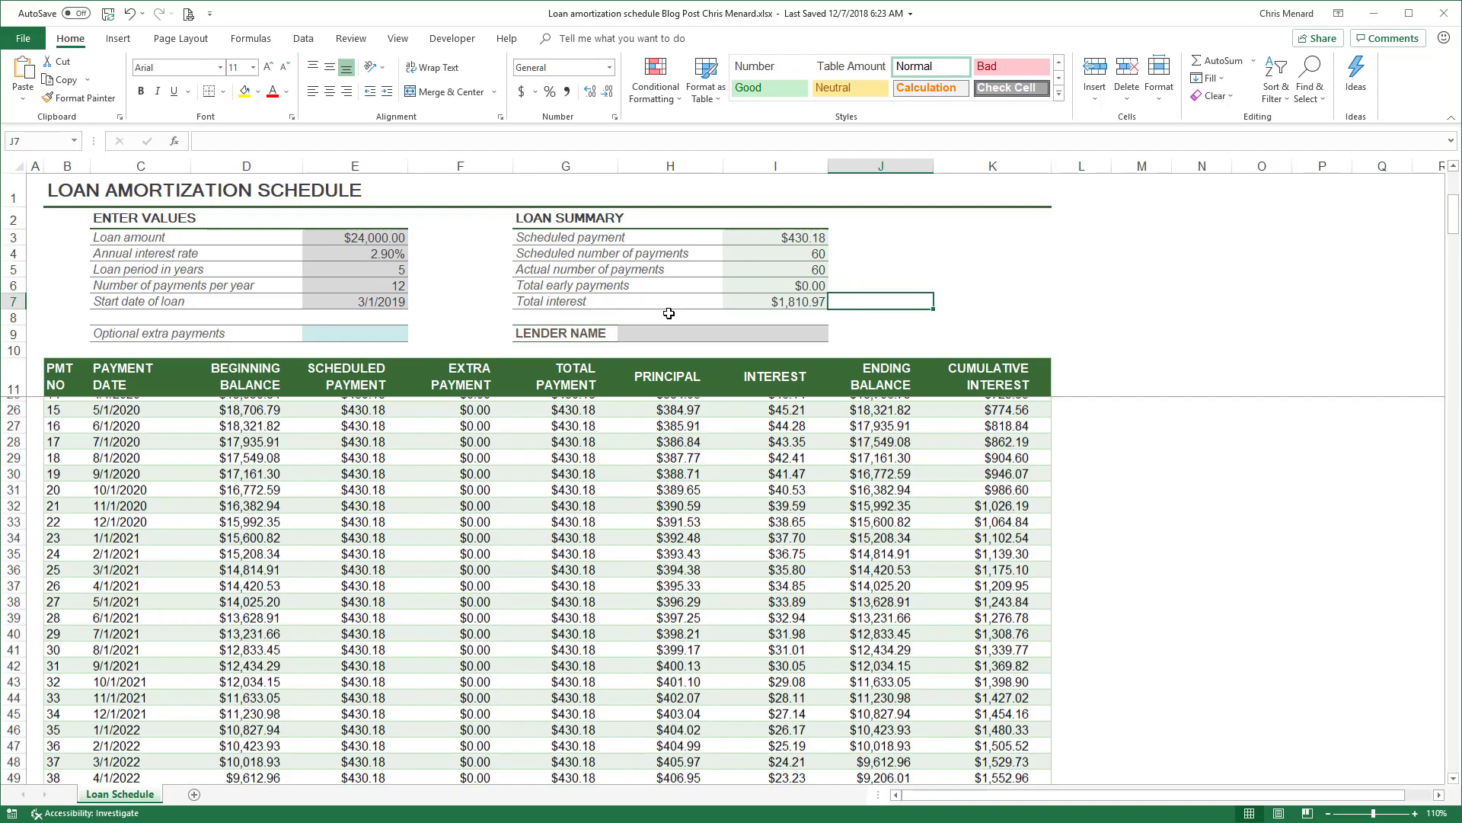
scroll(648, 366, "down", 13)
scroll(343, 518, "up", 12)
scroll(115, 572, "down", 6)
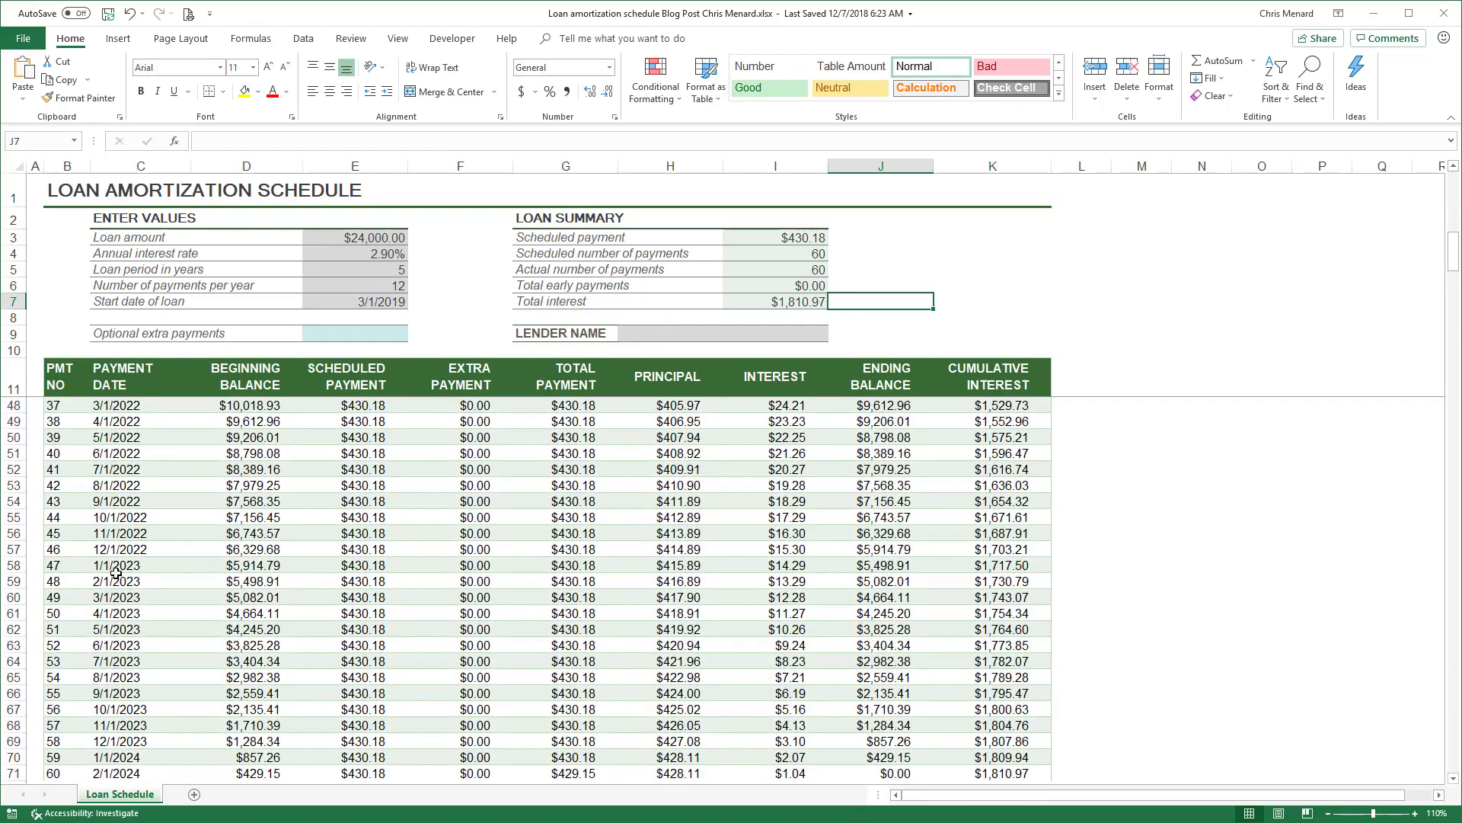
scroll(116, 573, "down", 4)
scroll(114, 583, "up", 1)
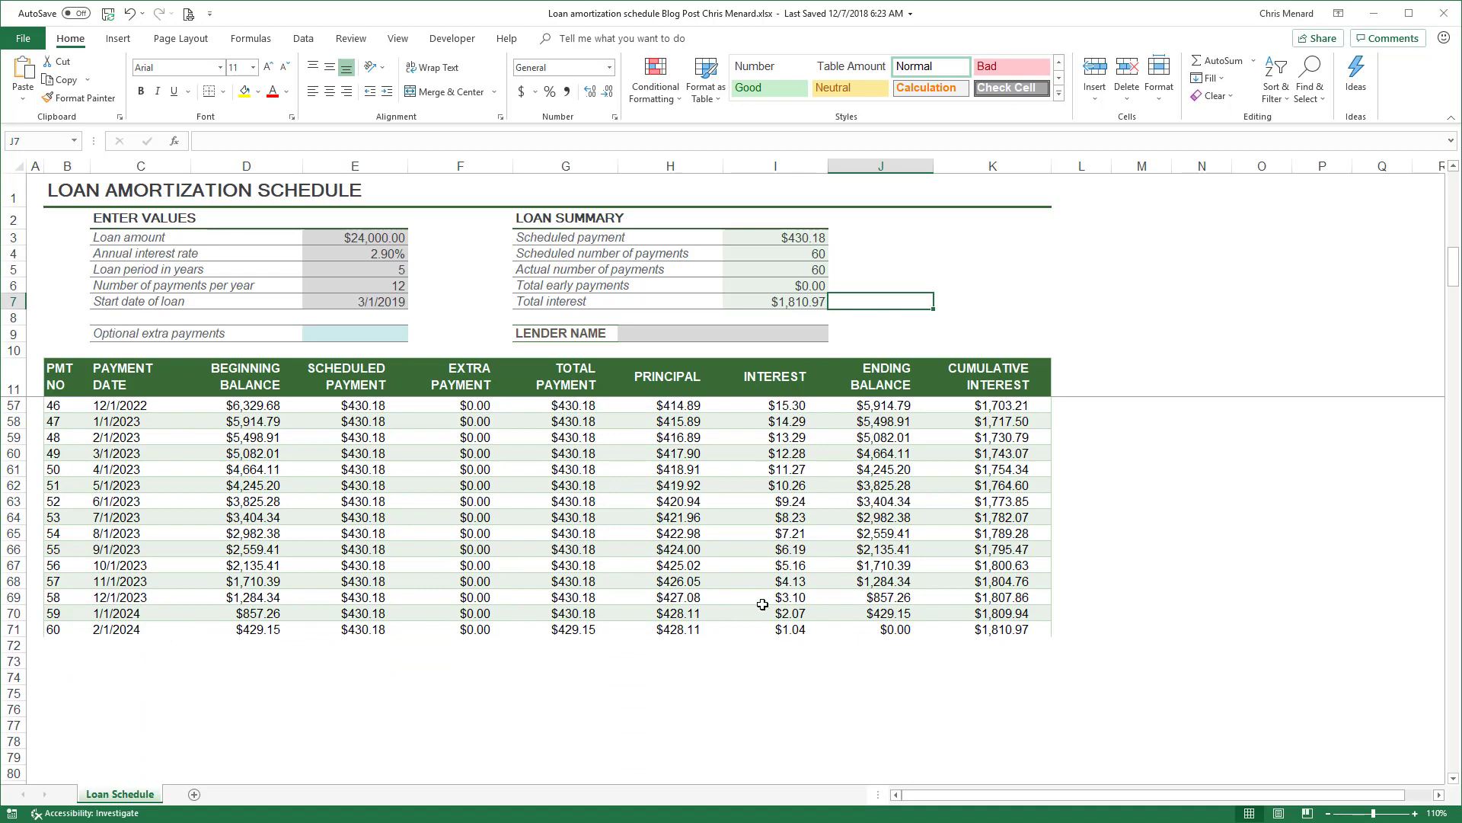
scroll(766, 604, "up", 15)
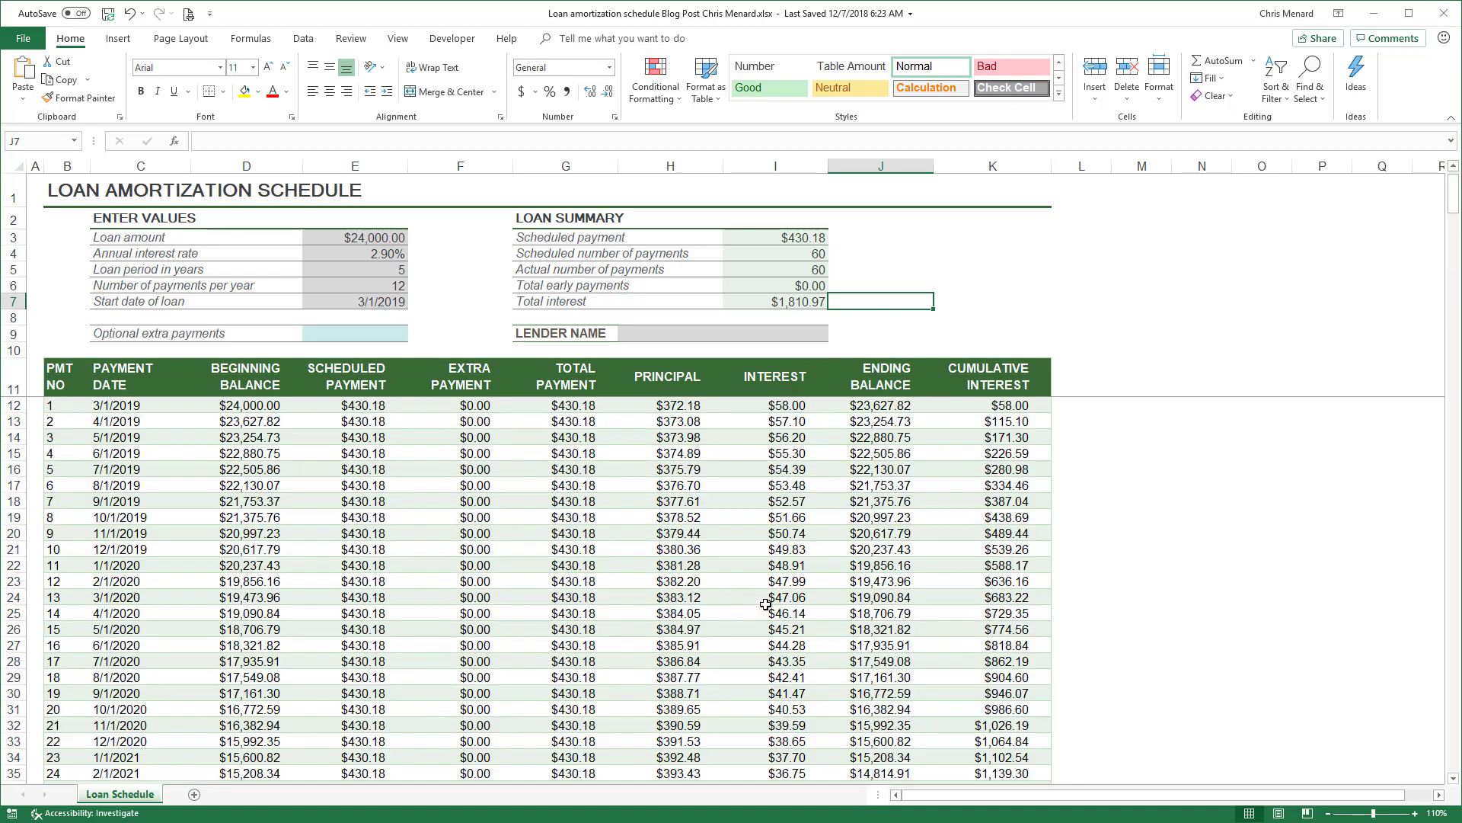
- Change the loan amount in E3 to $285,000 and the loan period in E5 to 30 years
left_click(388, 239)
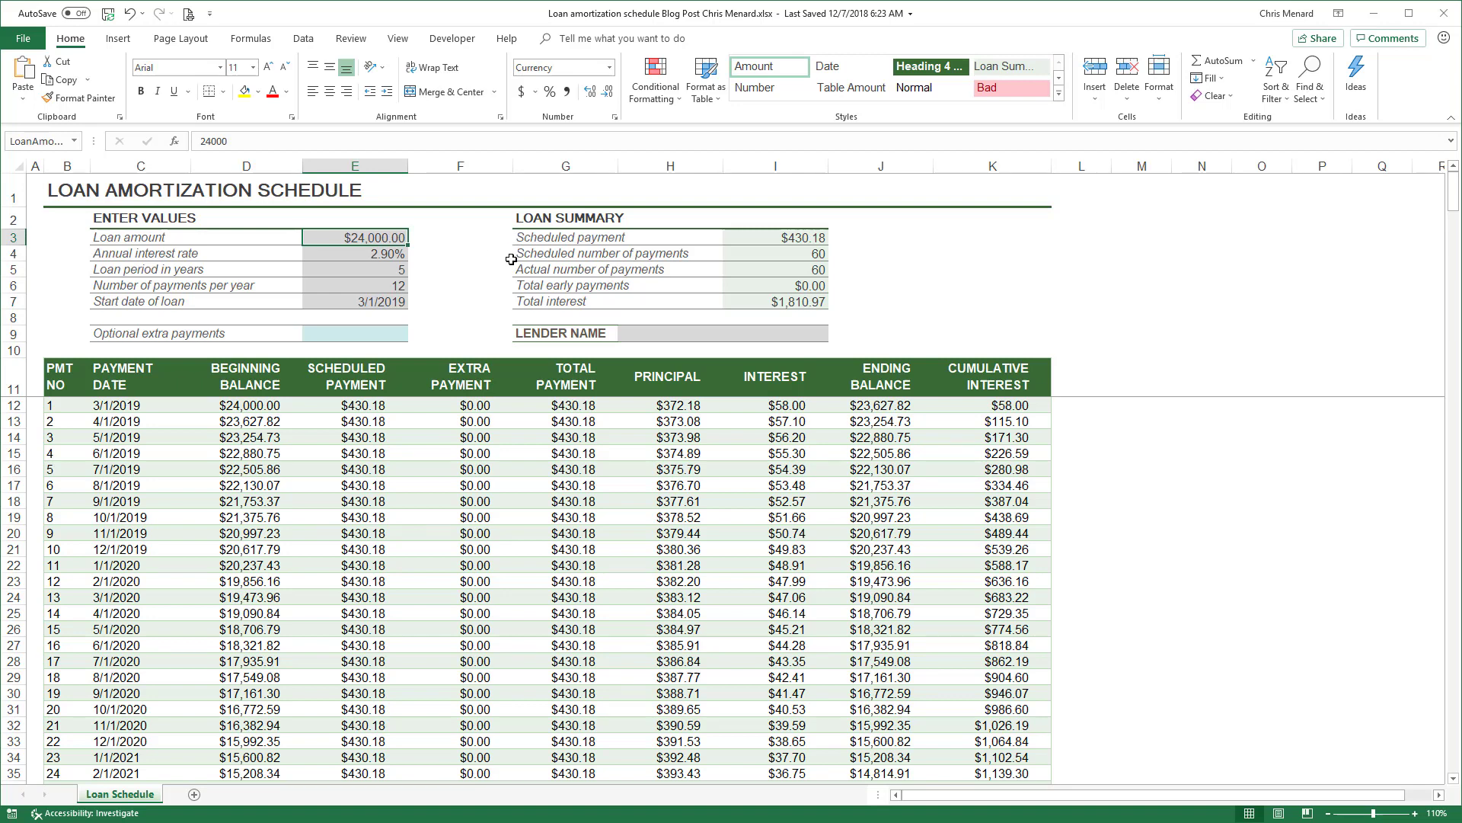
type("2")
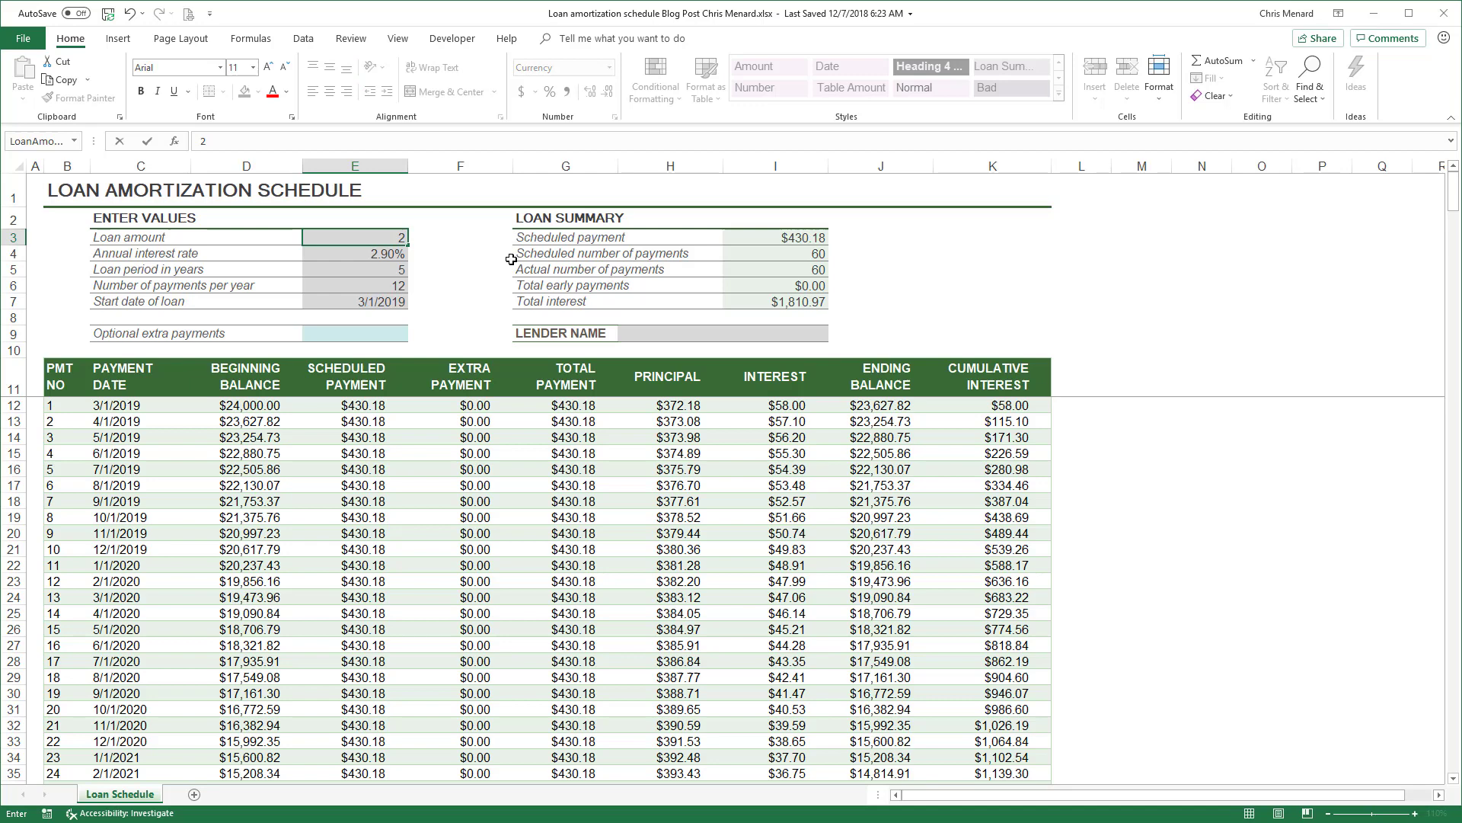
type("85000")
key("Return")
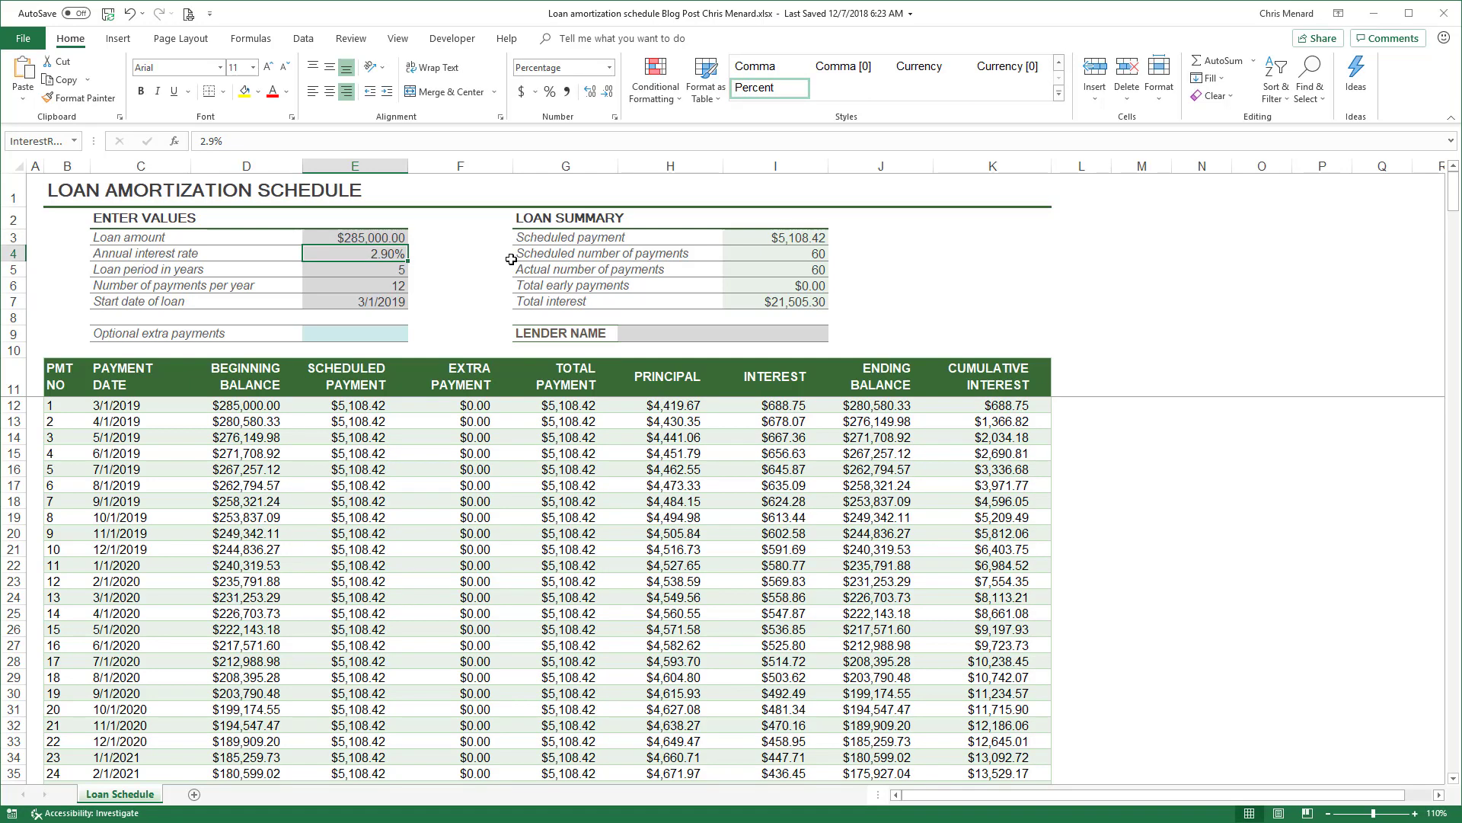
key("Return")
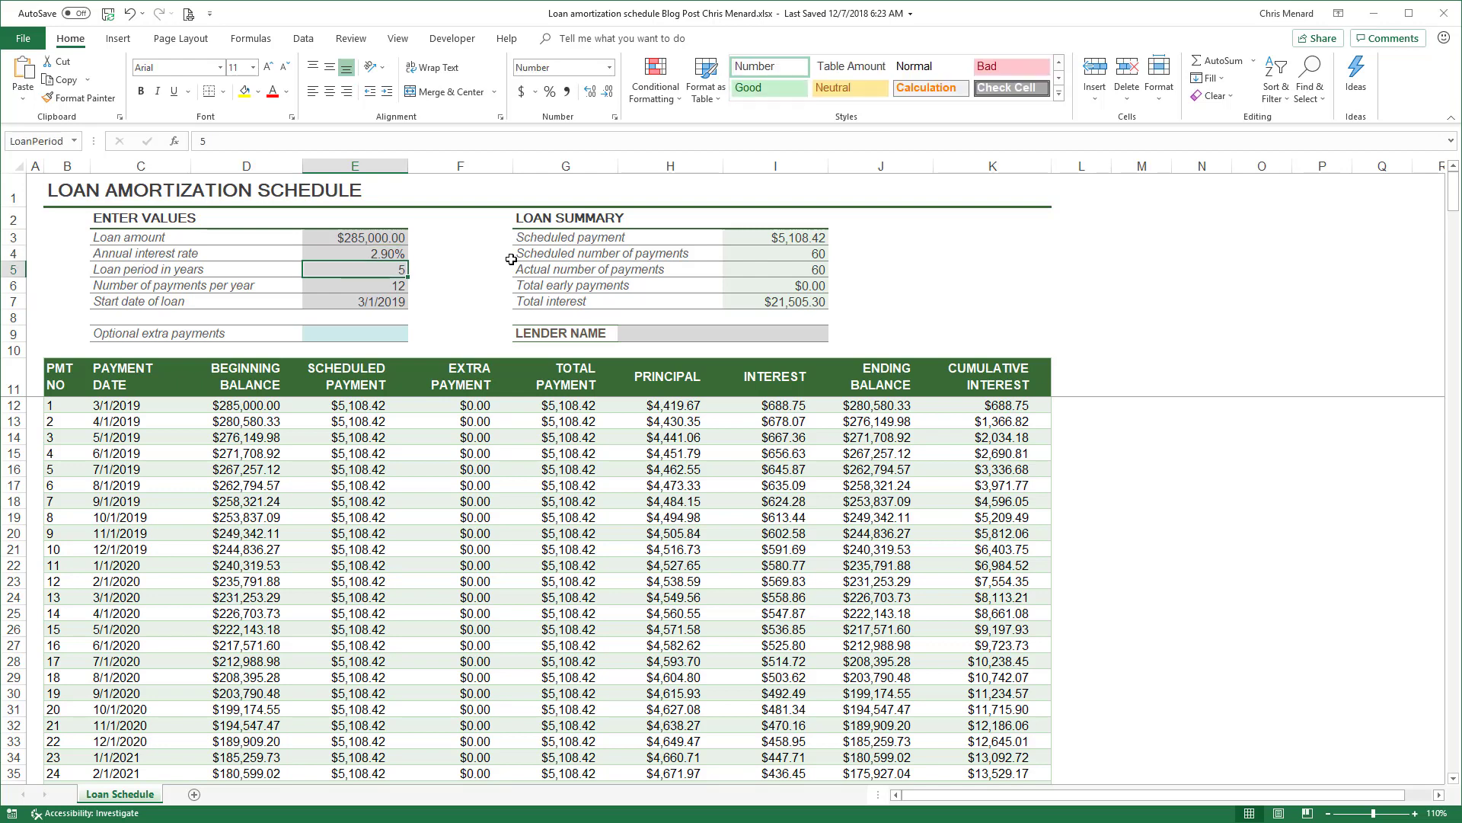
type("30")
key("Return")
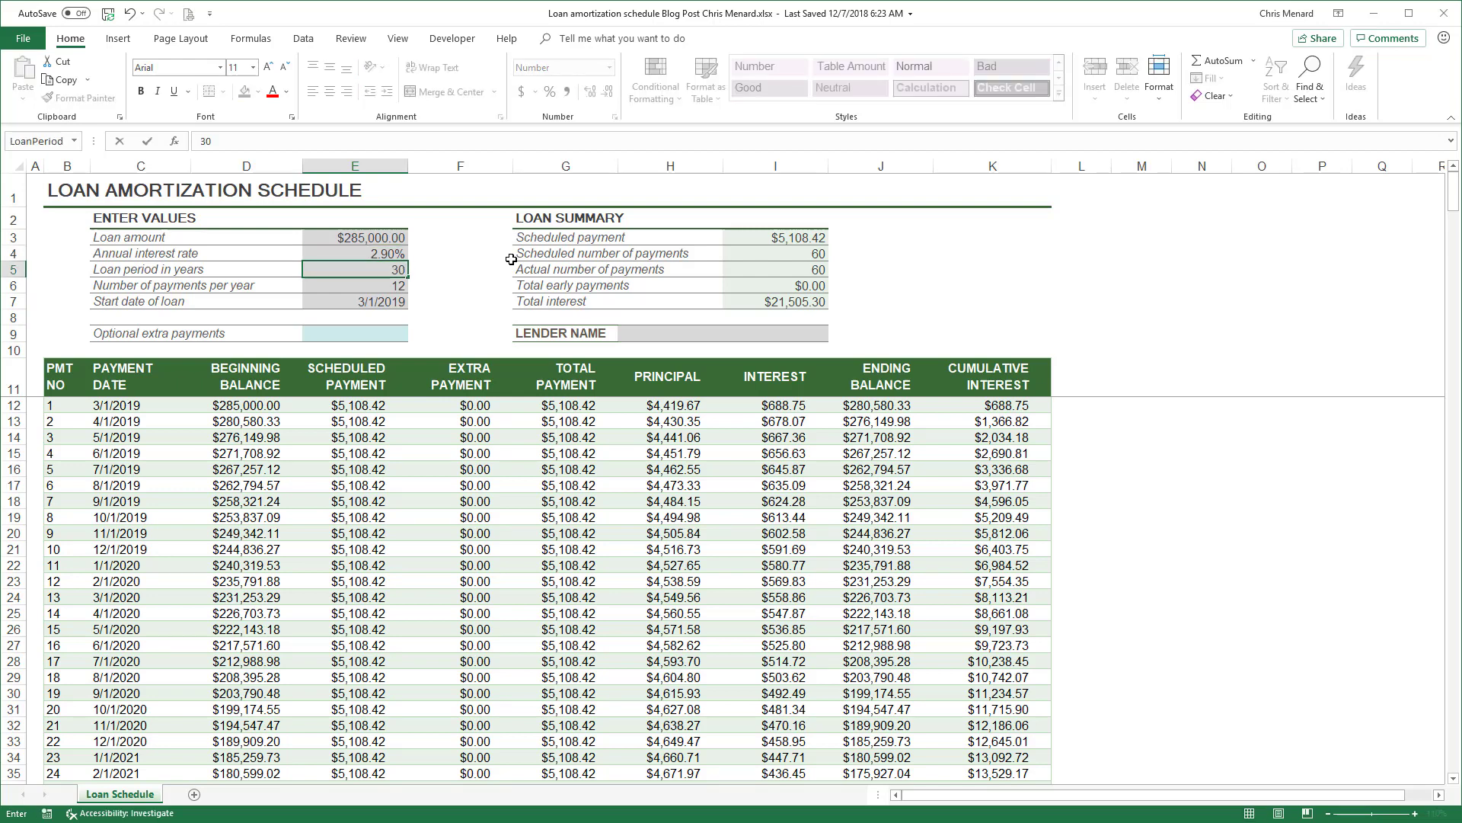
key("Return")
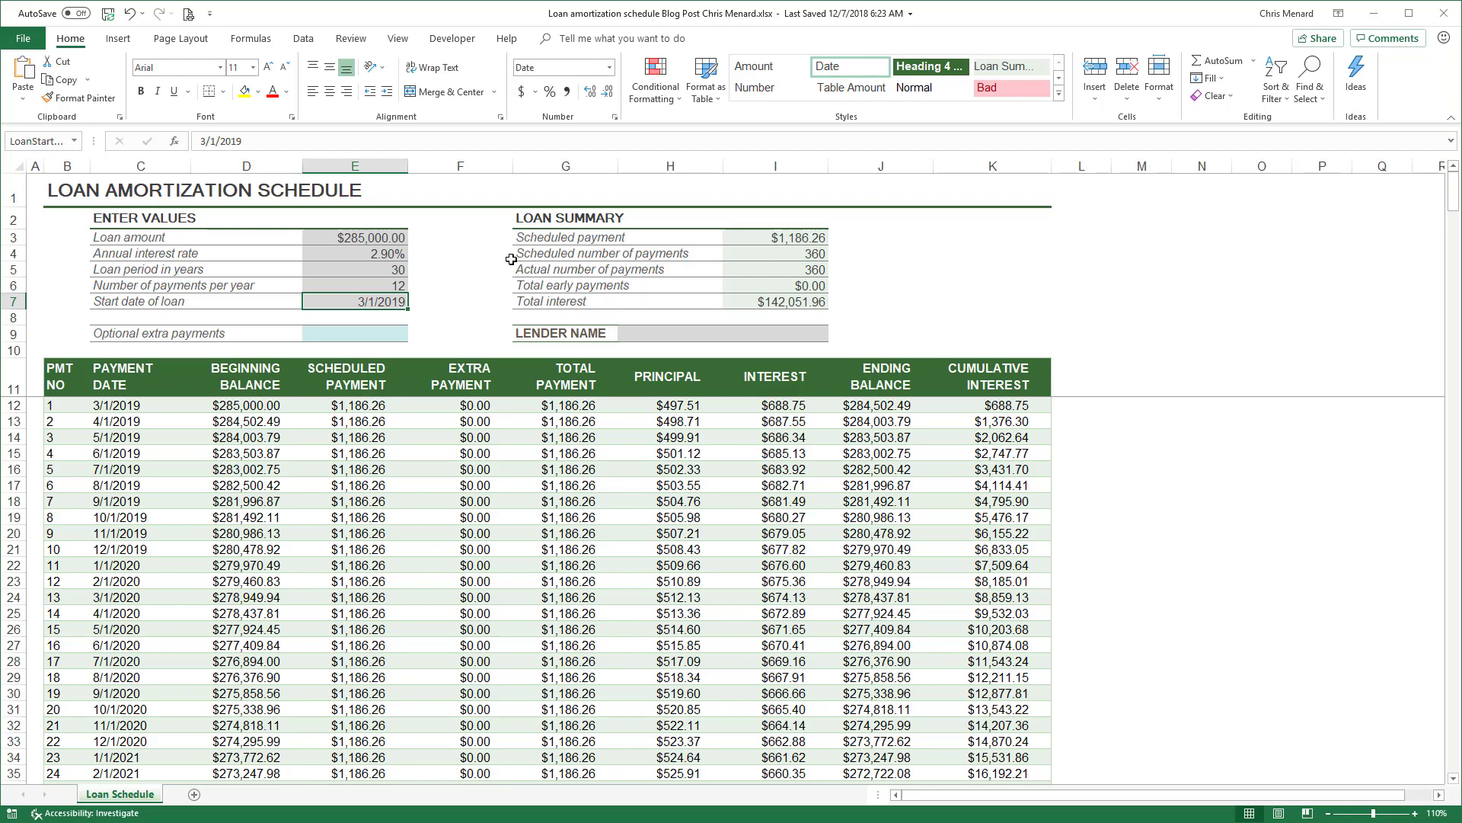
key("Up")
key("Up")
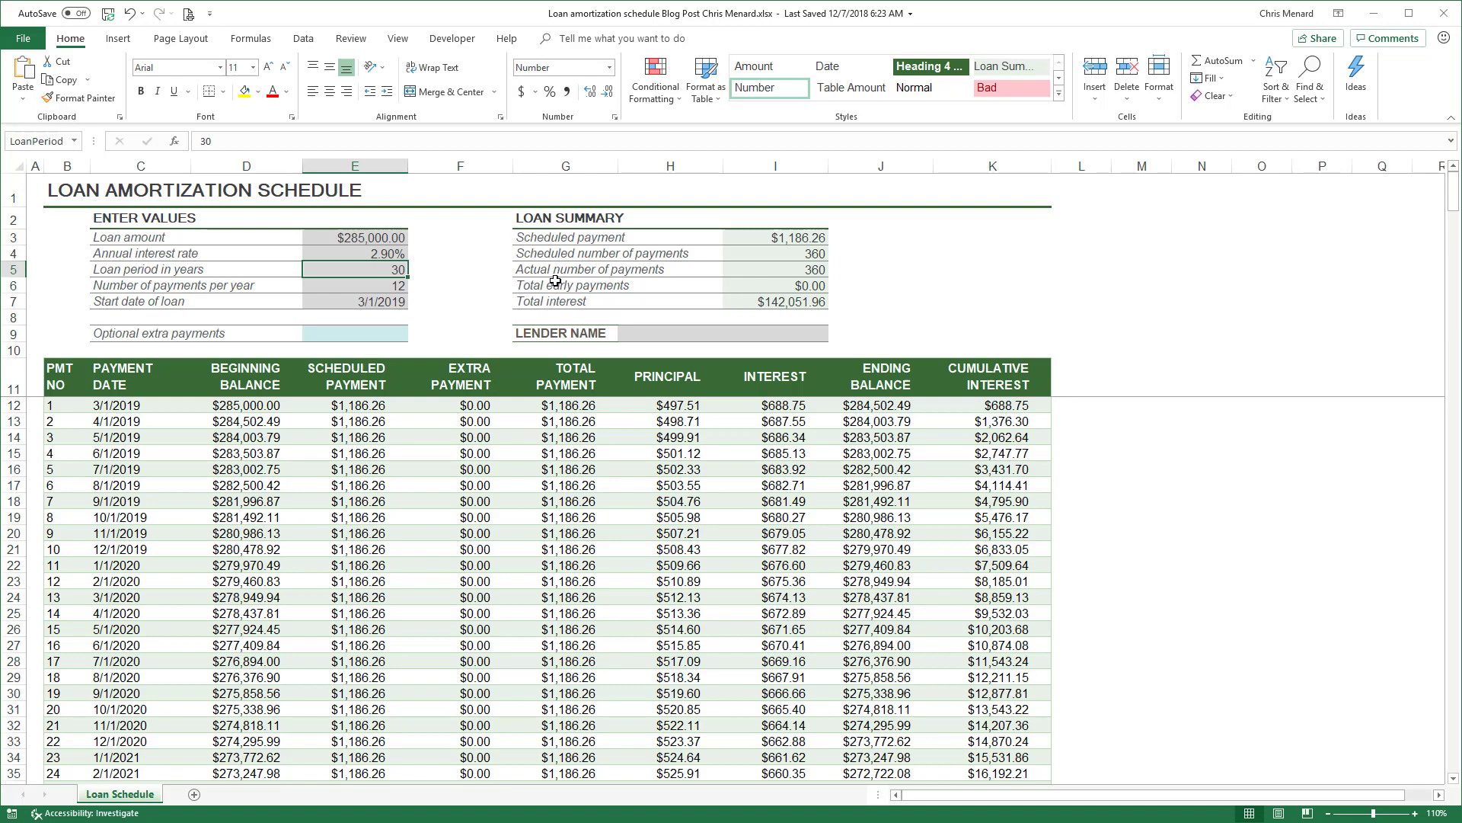
type("15")
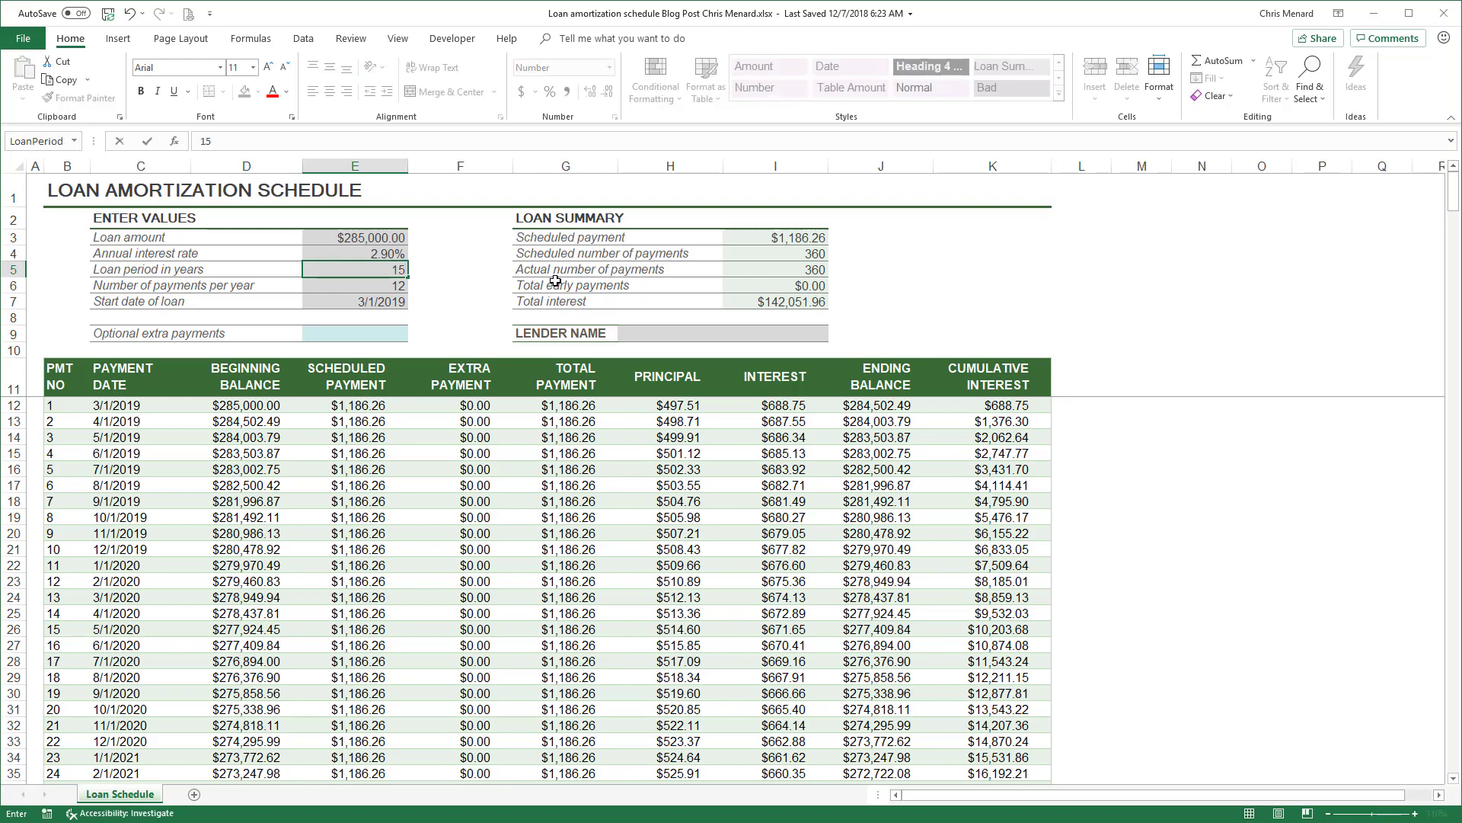
key("Return")
key("Up")
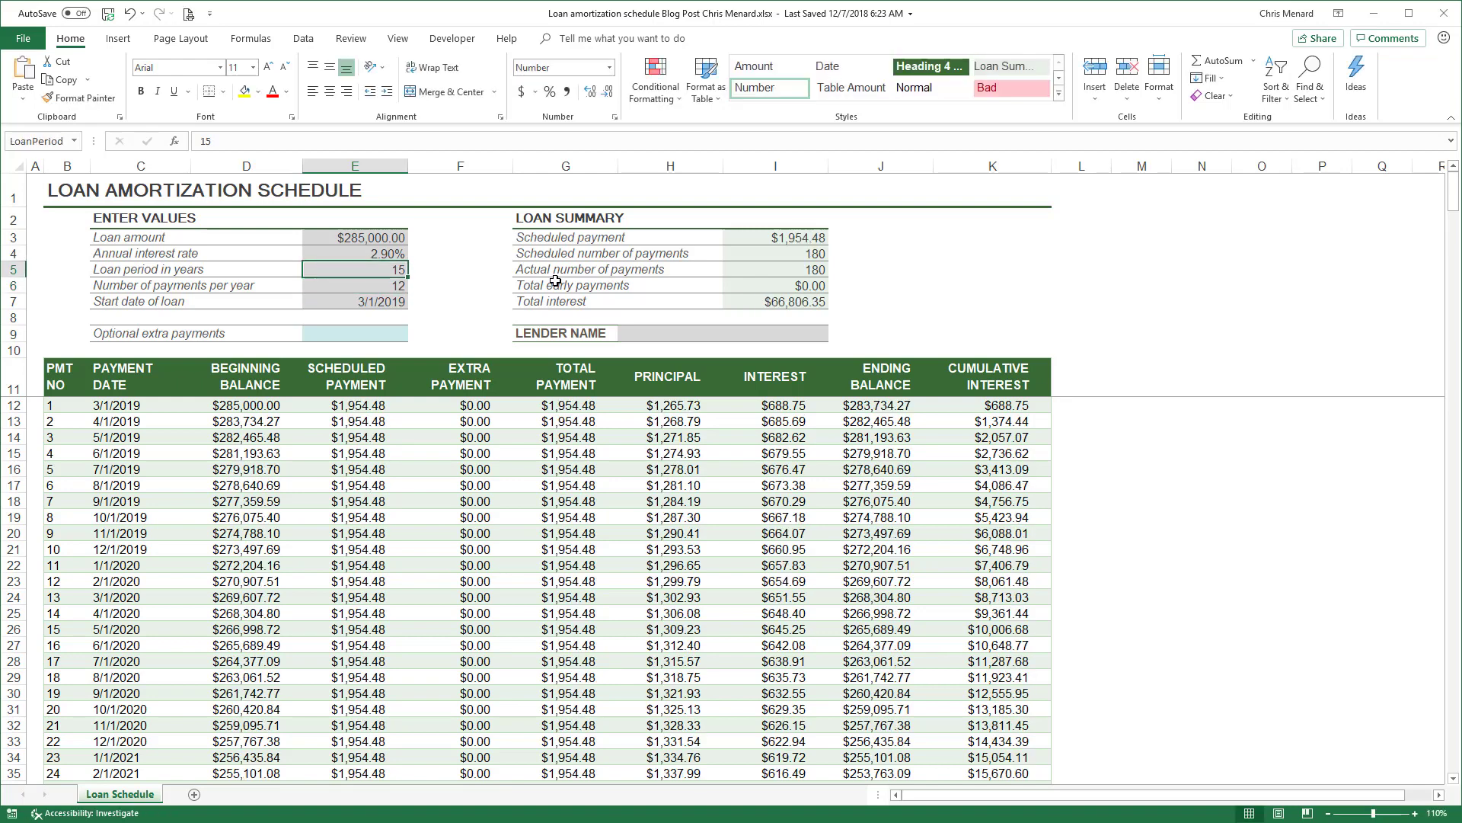
type("30")
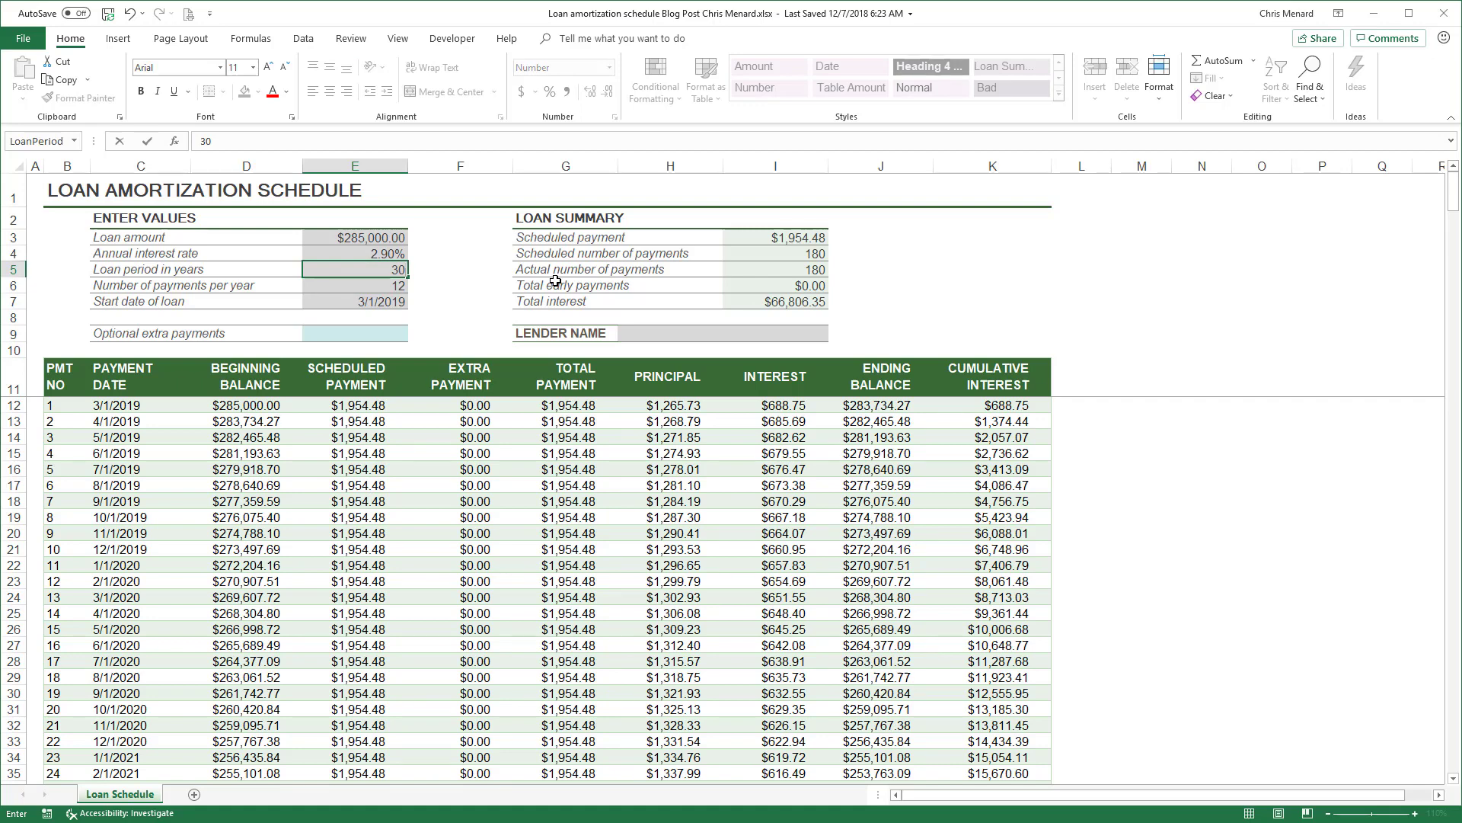
key("ctrl+Return")
type("15")
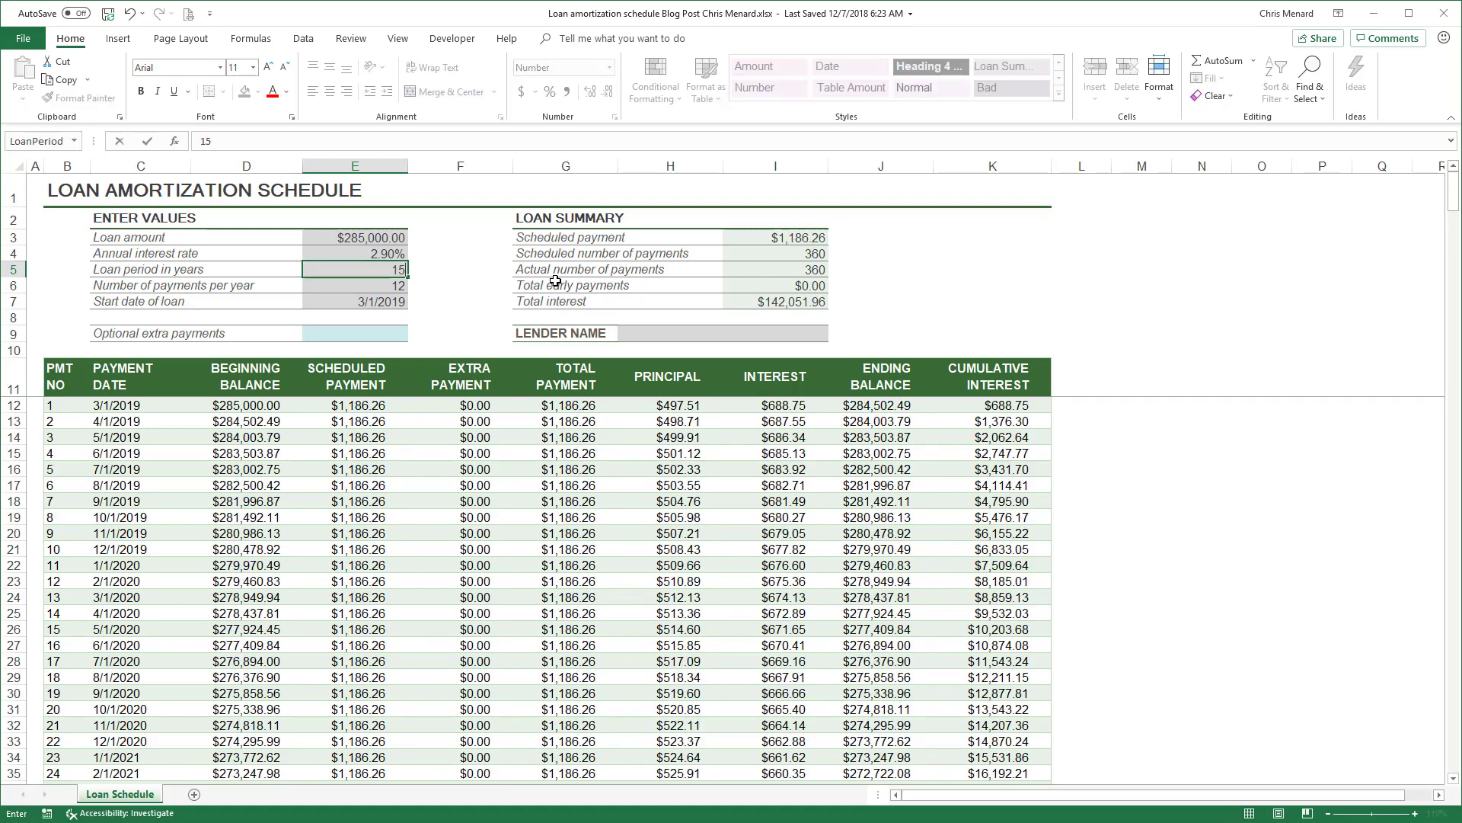
key("ctrl+Return")
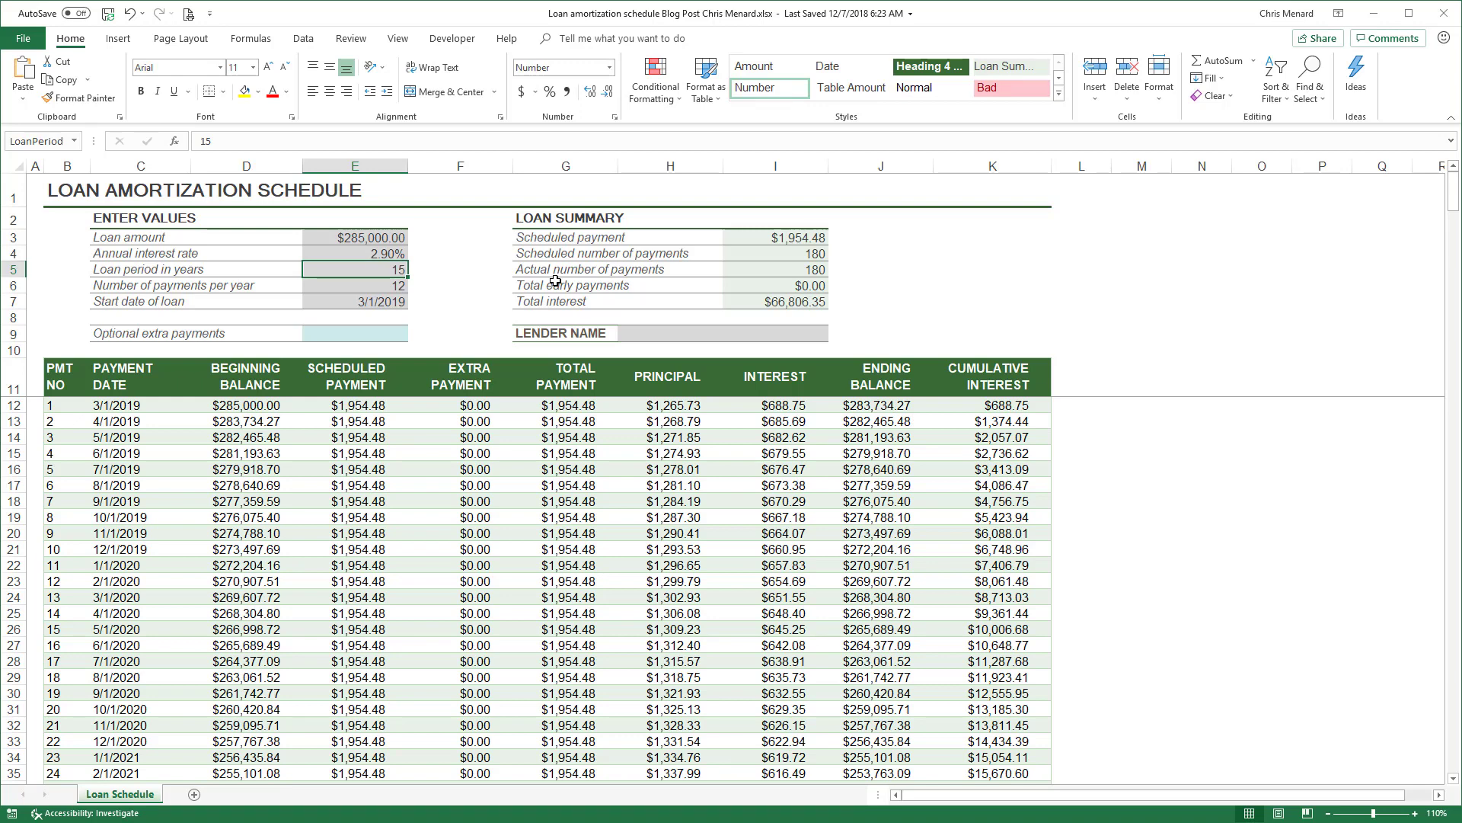
type("30")
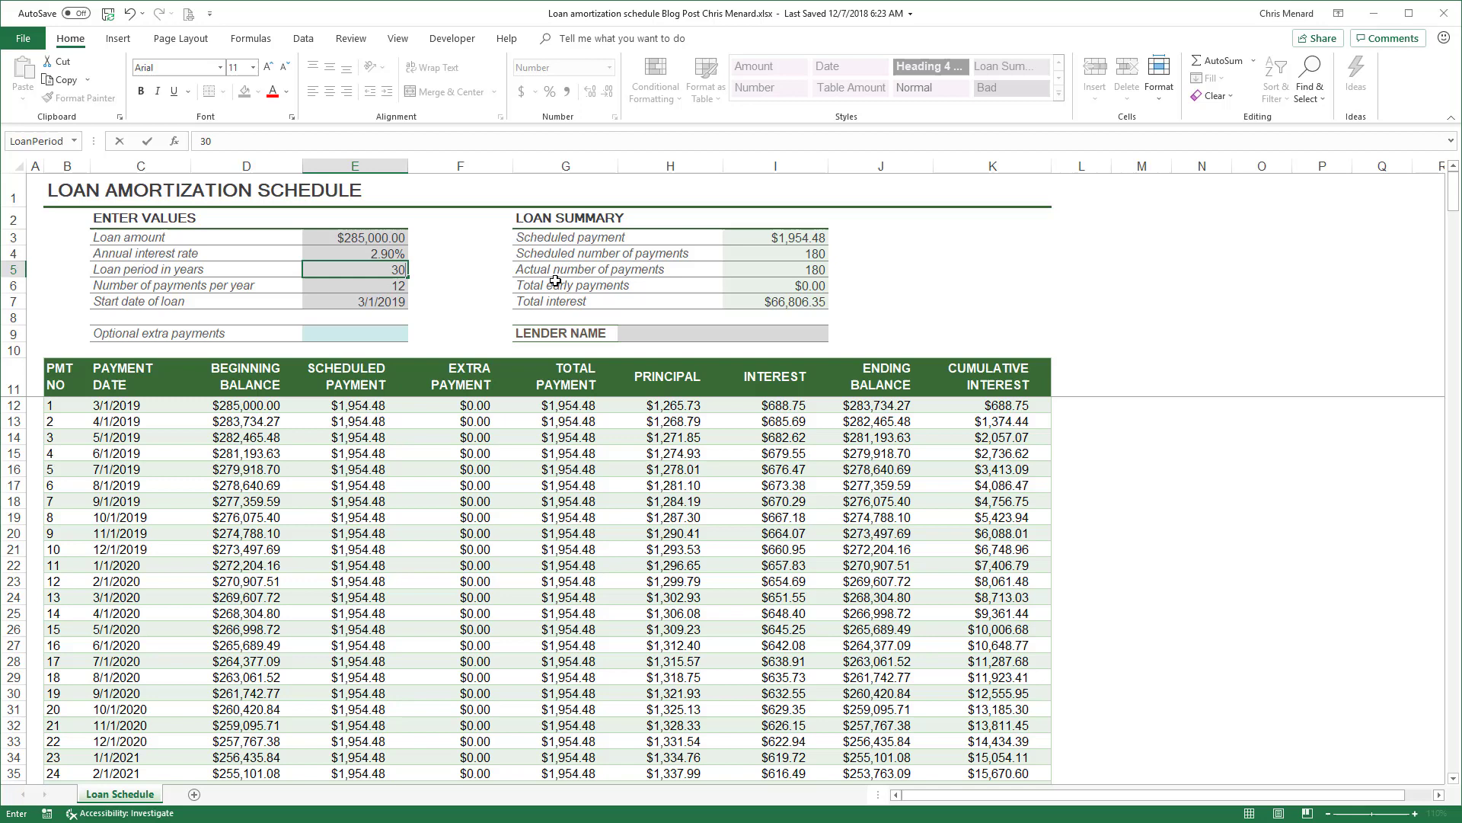
key("ctrl+Return")
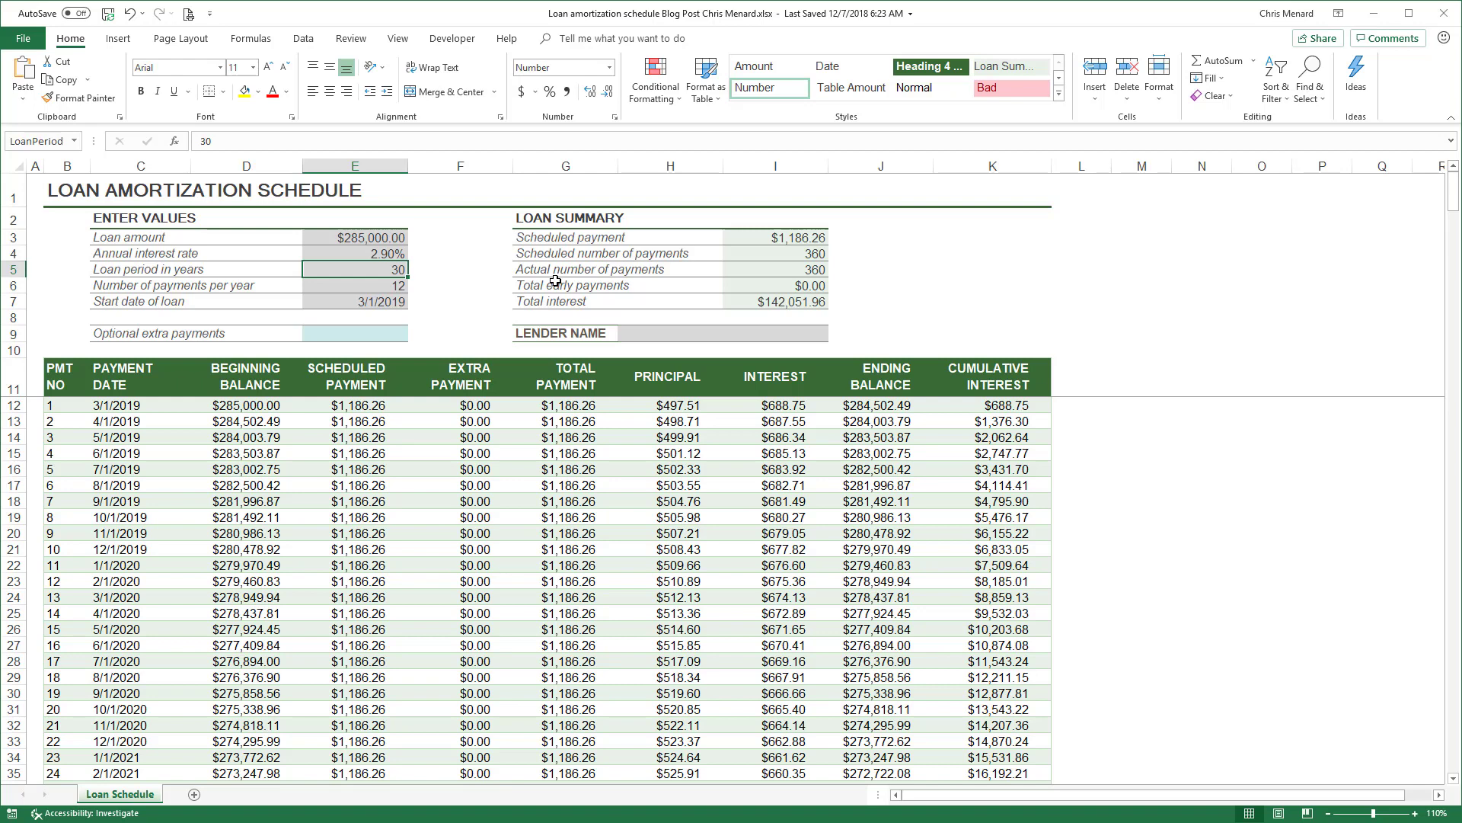
key("Down")
key("Down")
key("Down")
key("Down")
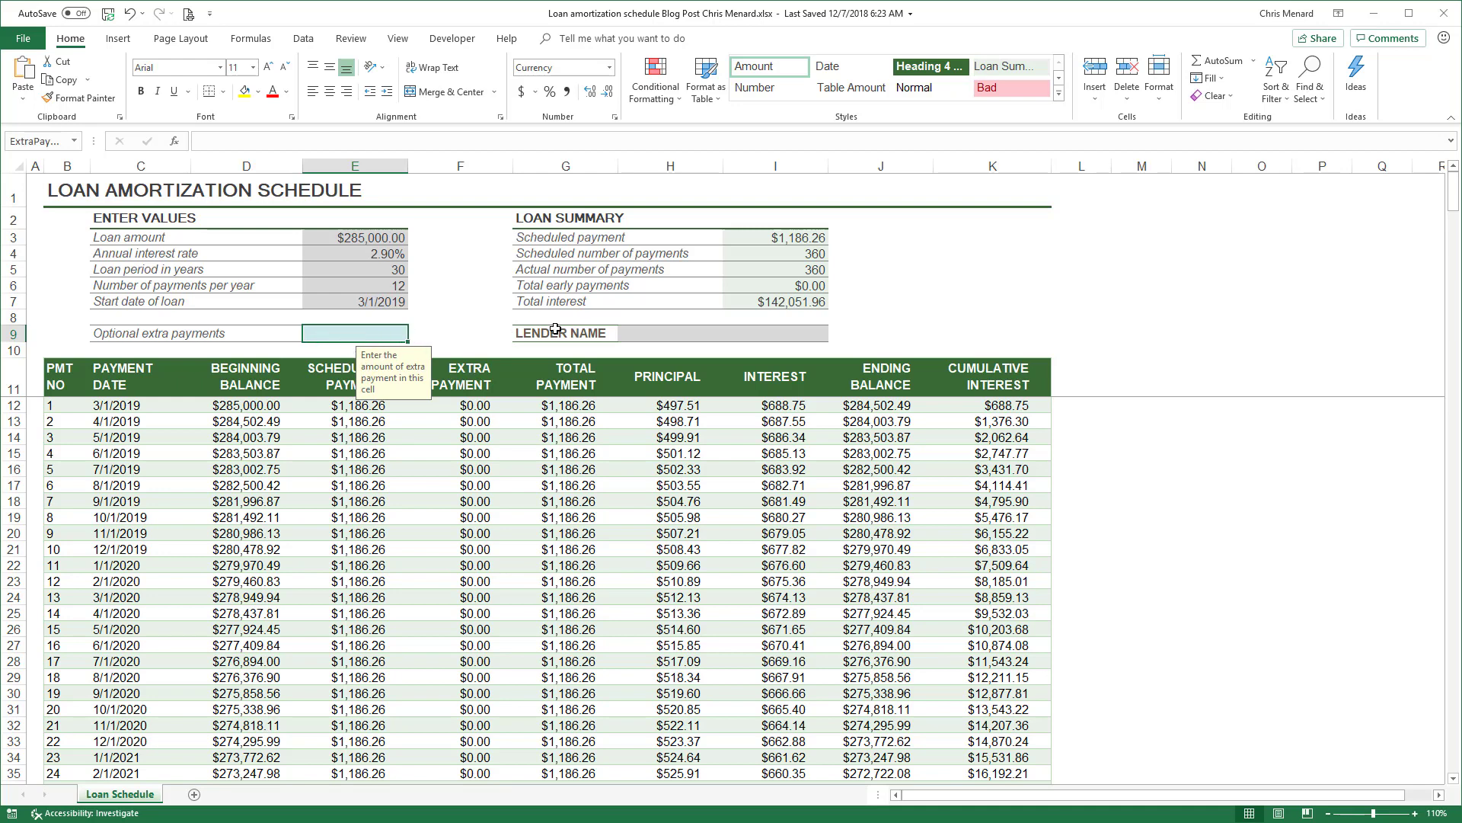
left_click(485, 421)
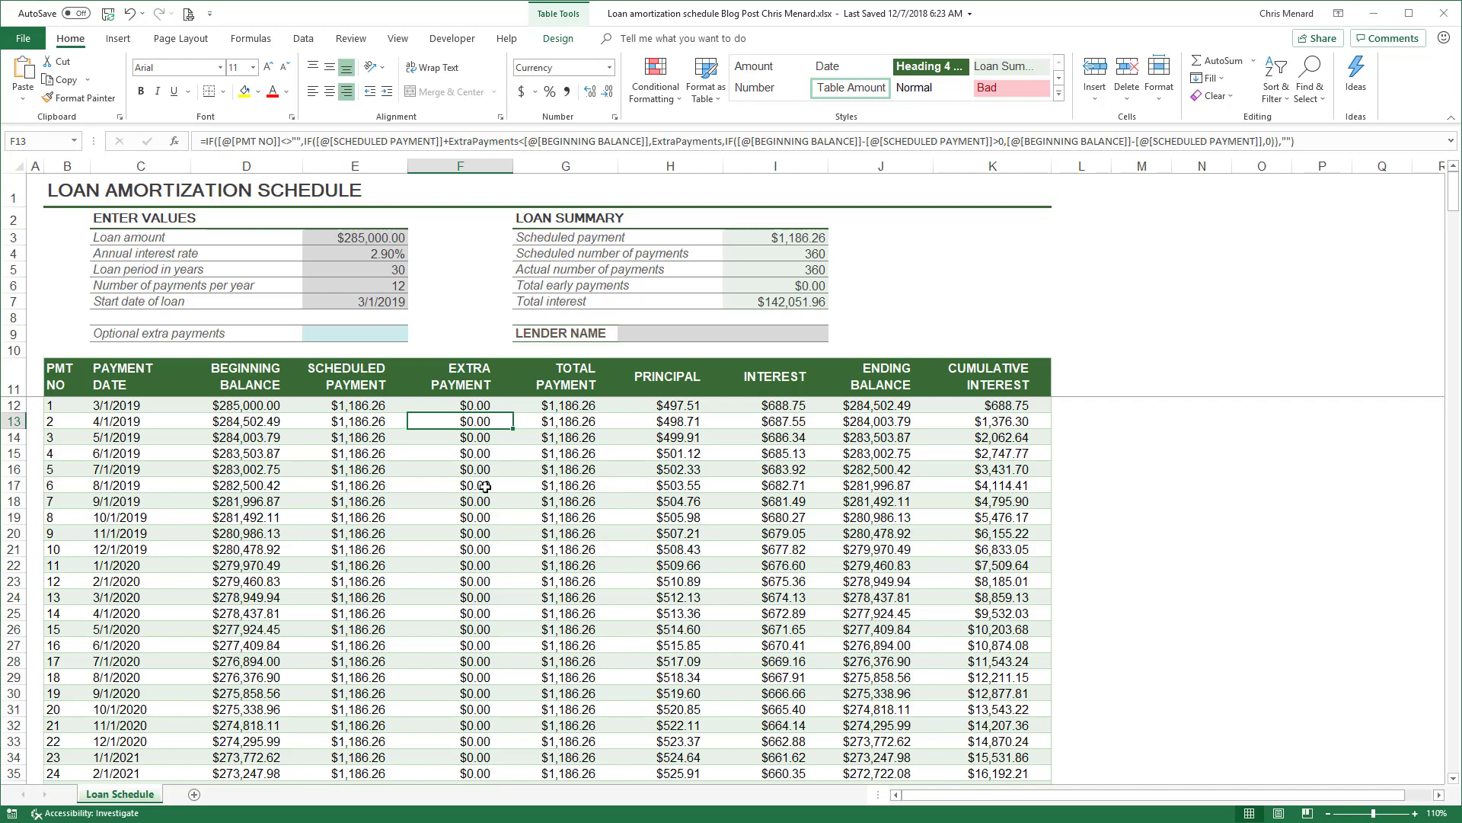
left_click(391, 339)
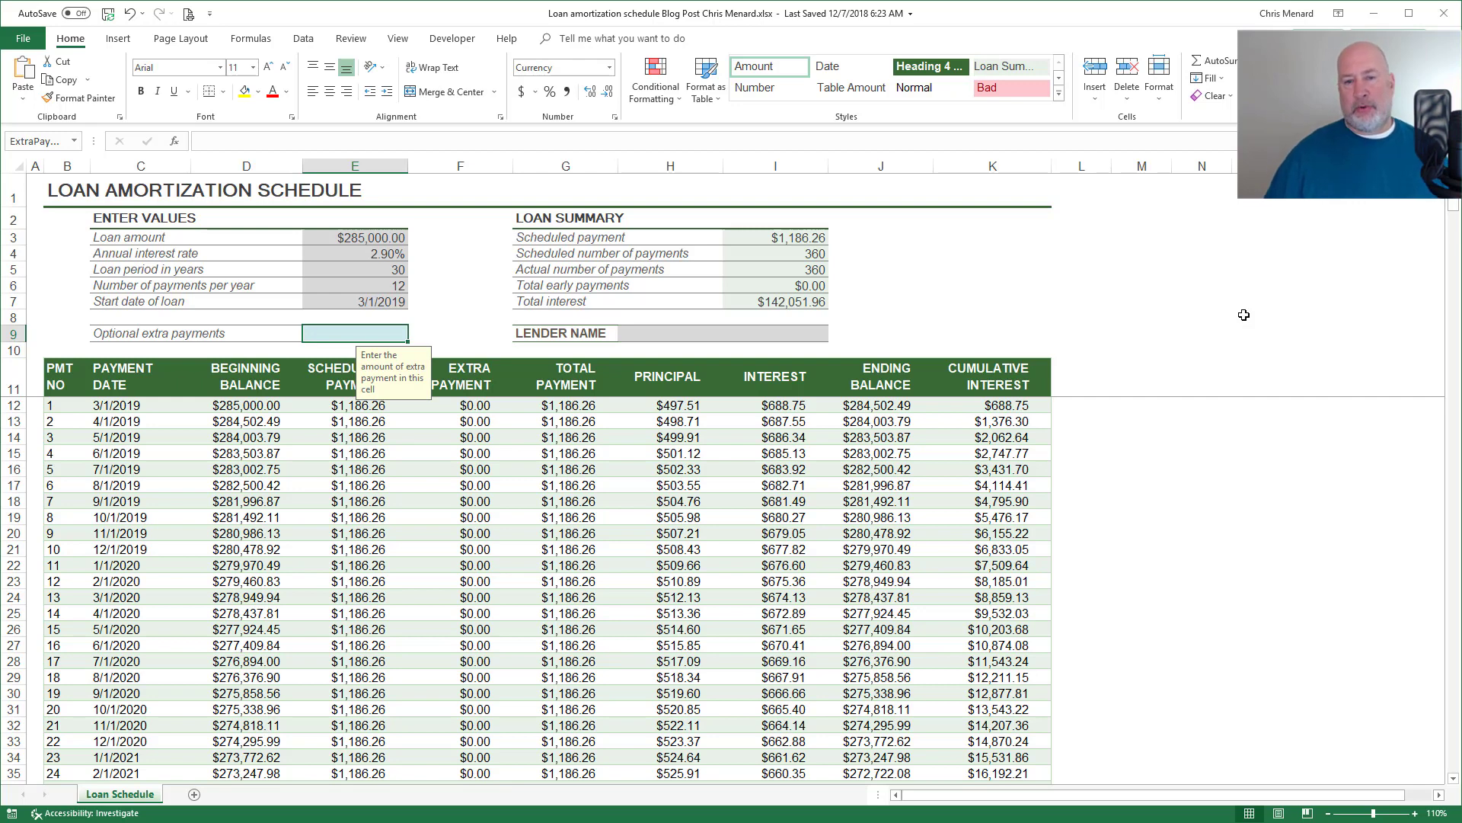
type("125")
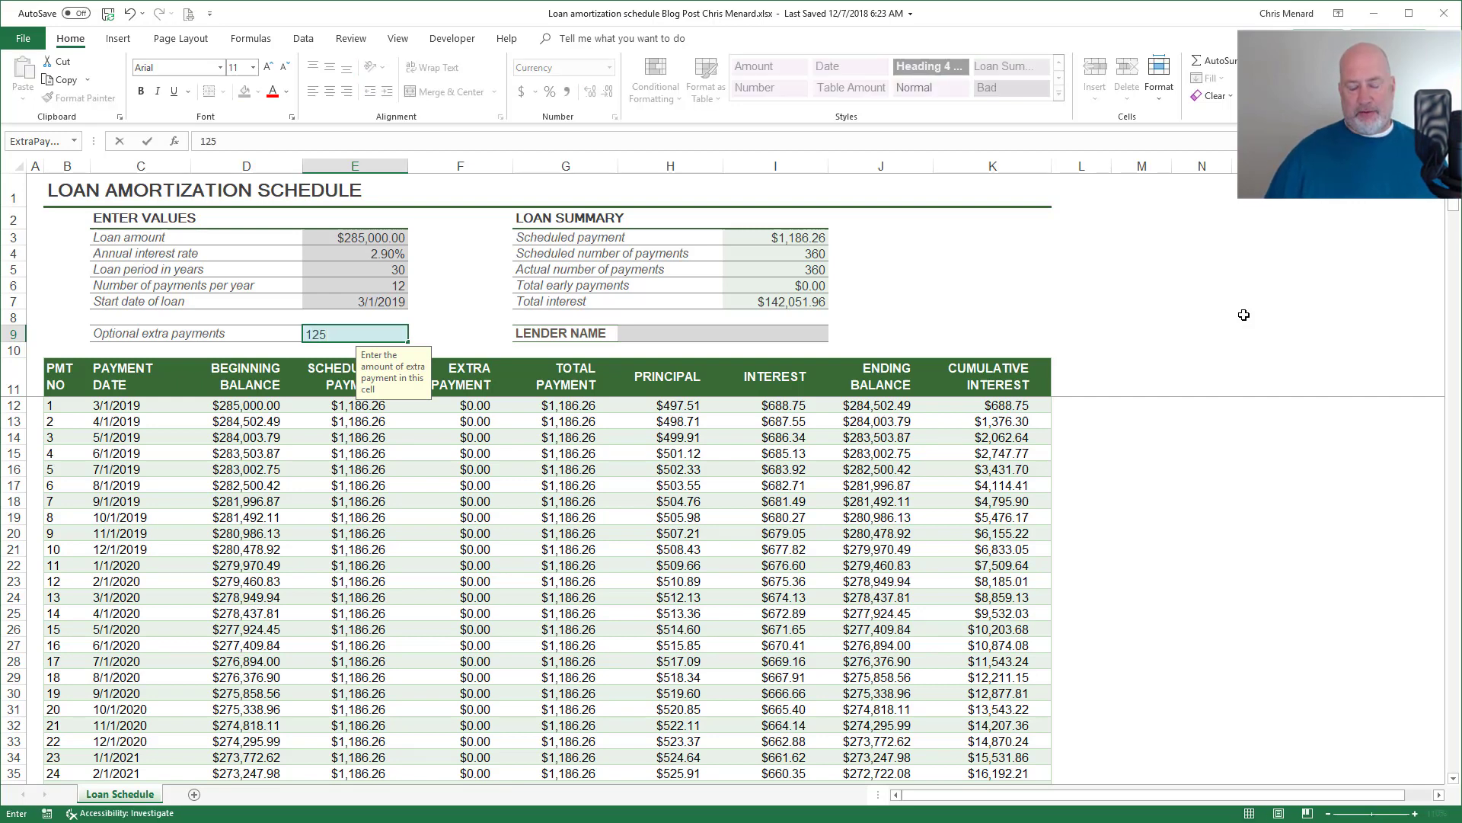
key("Return")
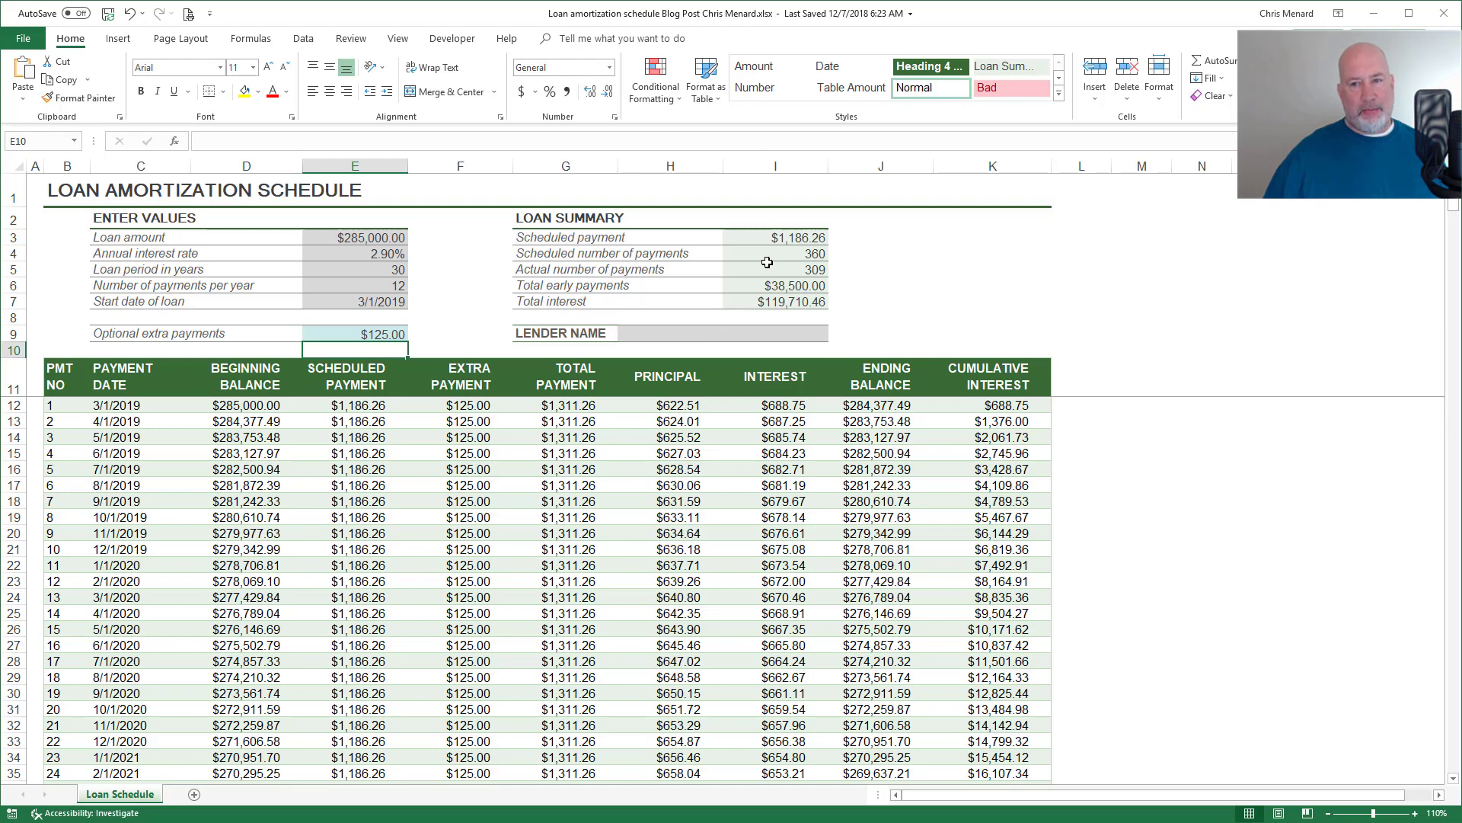
left_click(397, 333)
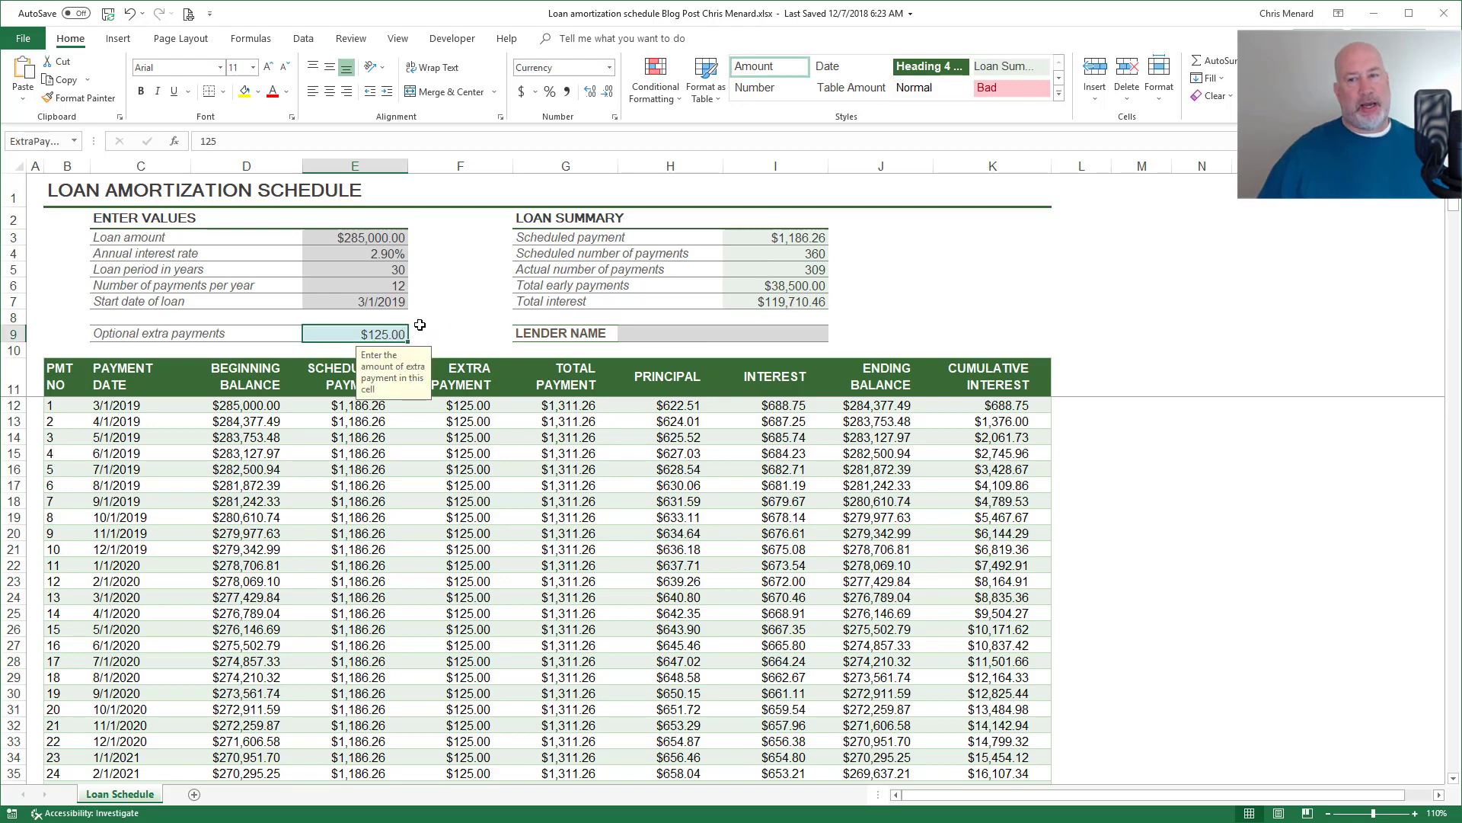
left_click(809, 269)
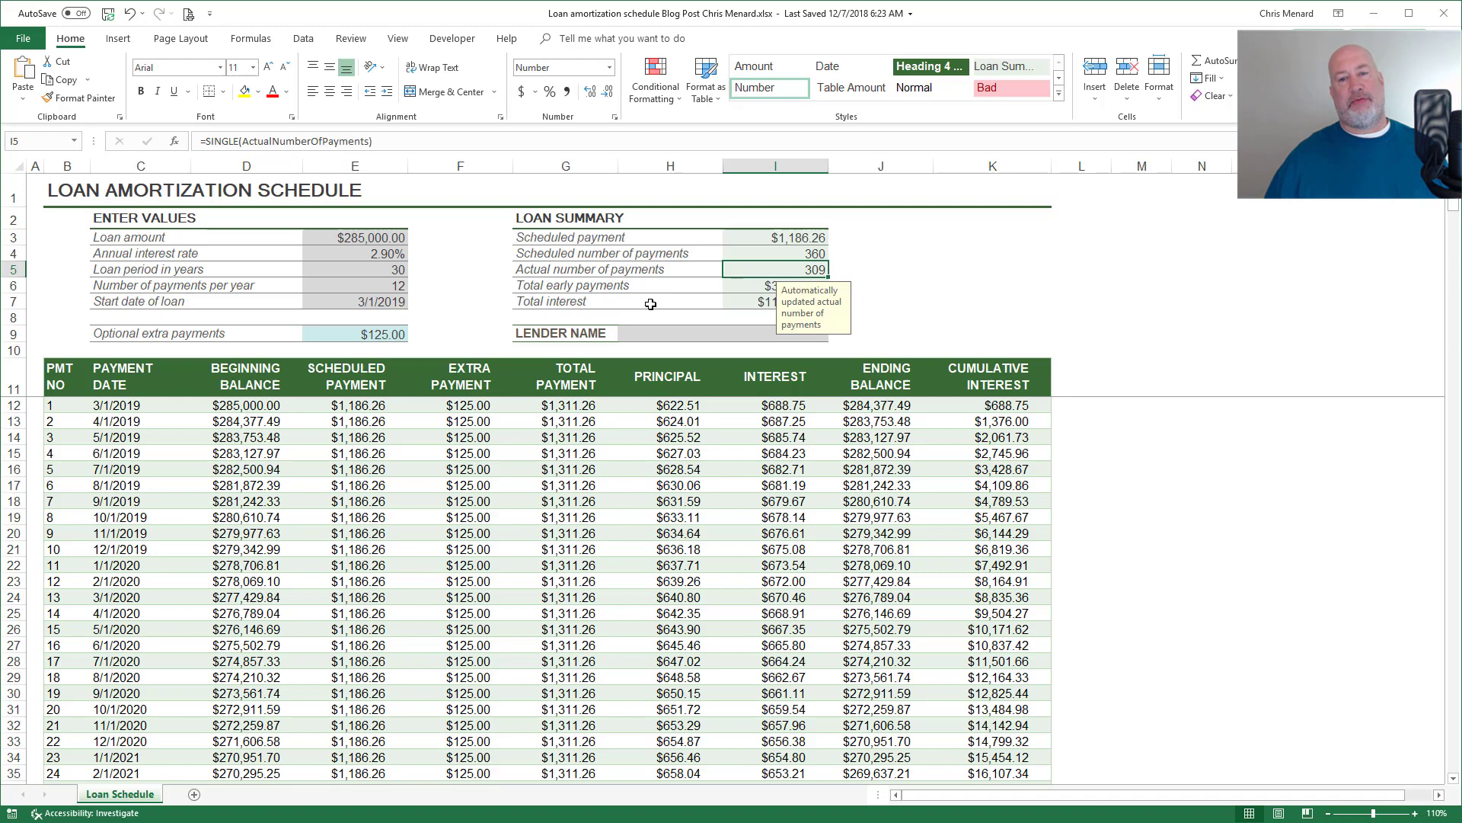
left_click(386, 332)
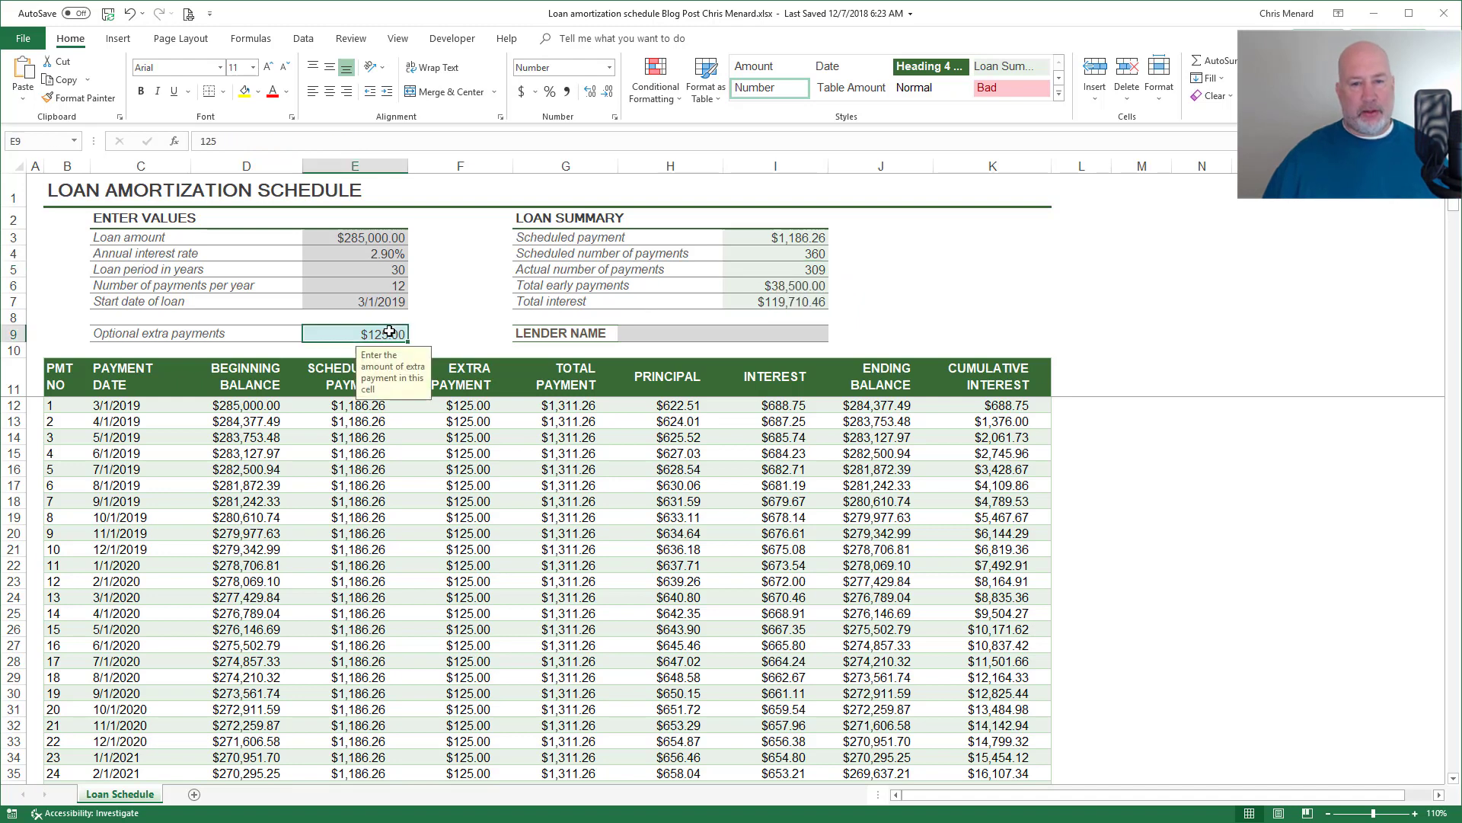
key("Delete")
left_click(432, 322)
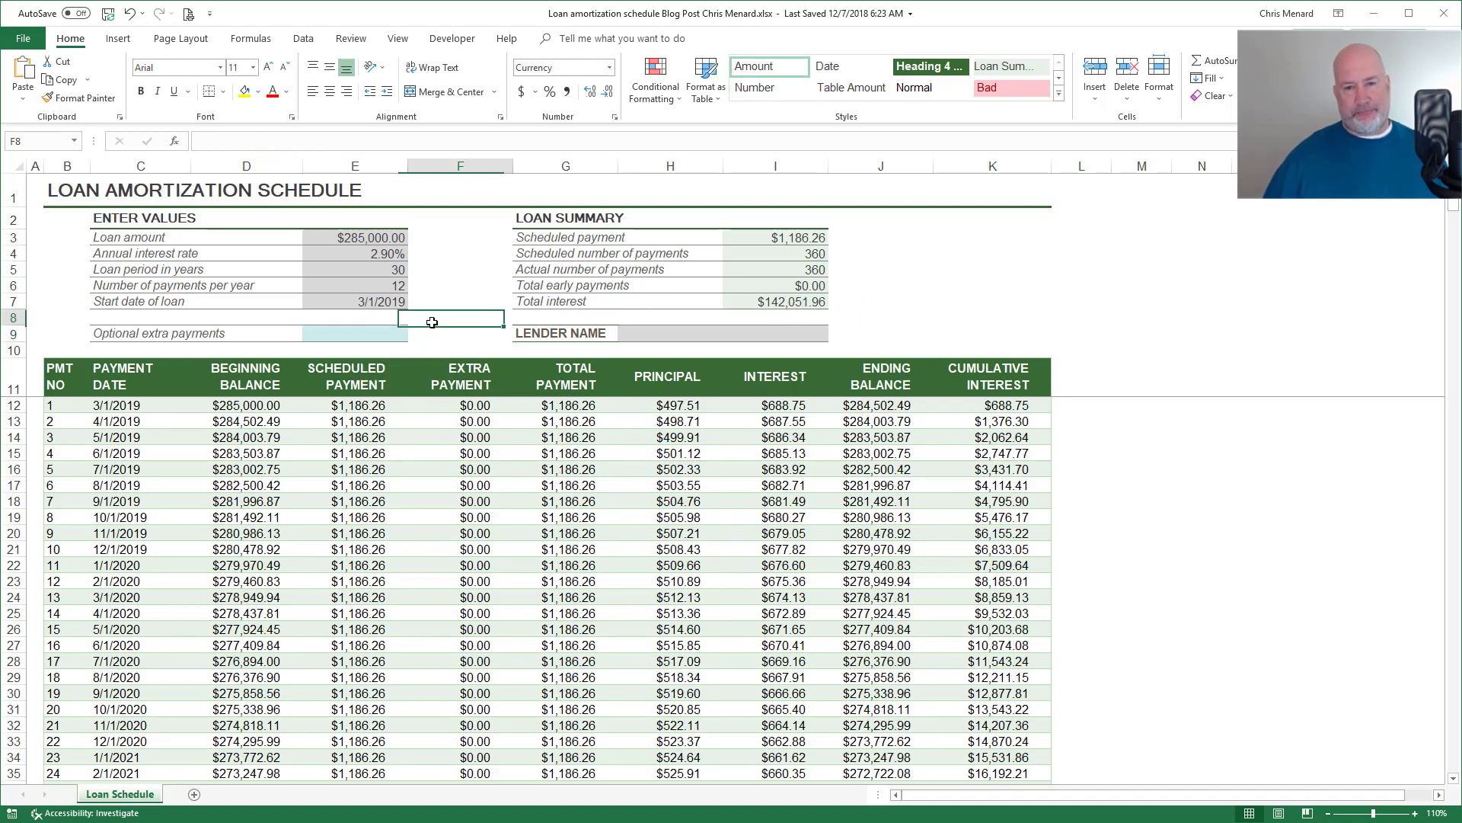
left_click(443, 403)
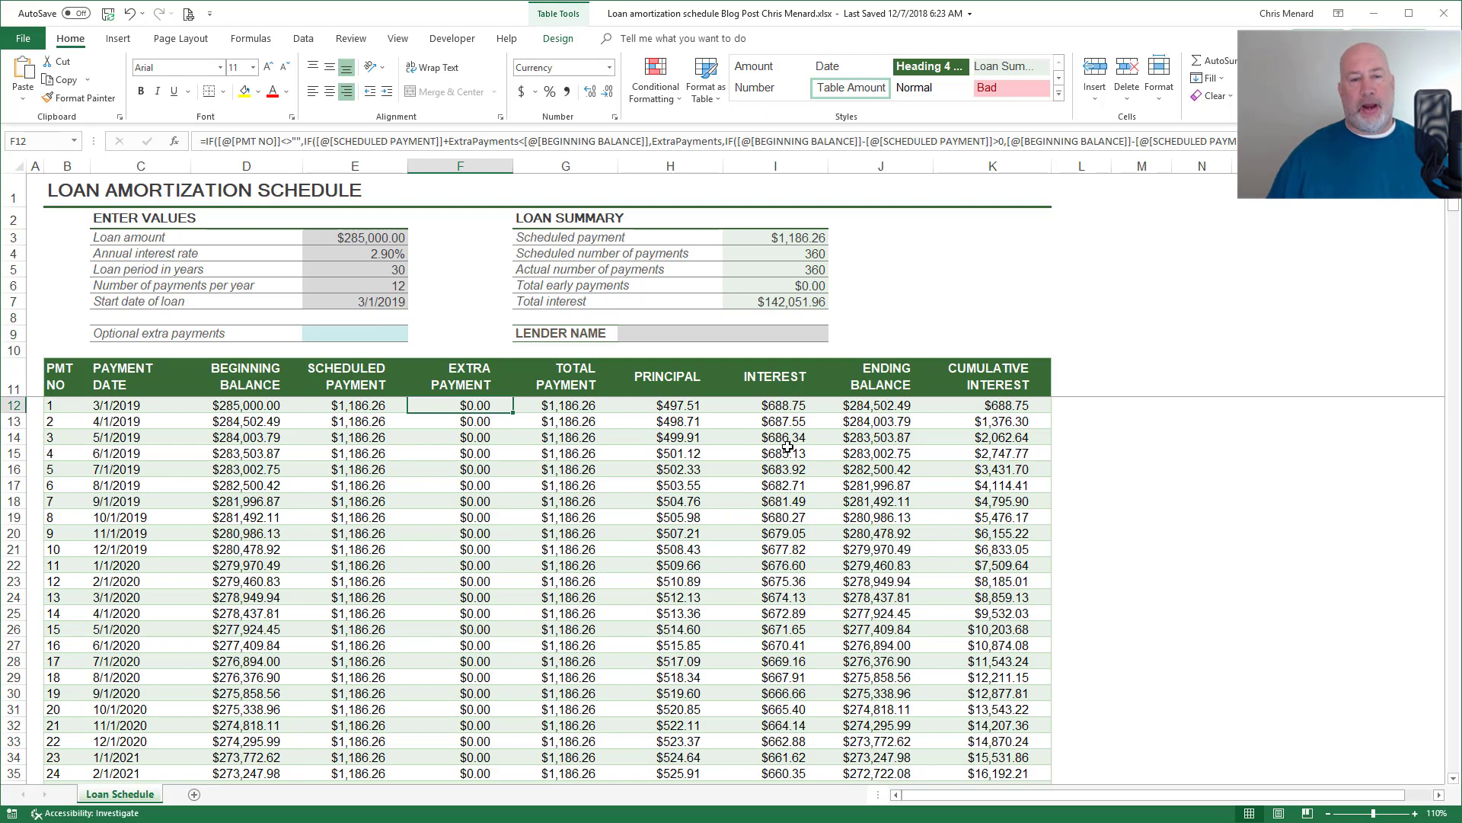
key("Down")
key("Down")
key("Down")
key("Down")
key("Down")
key("Down")
key("Down")
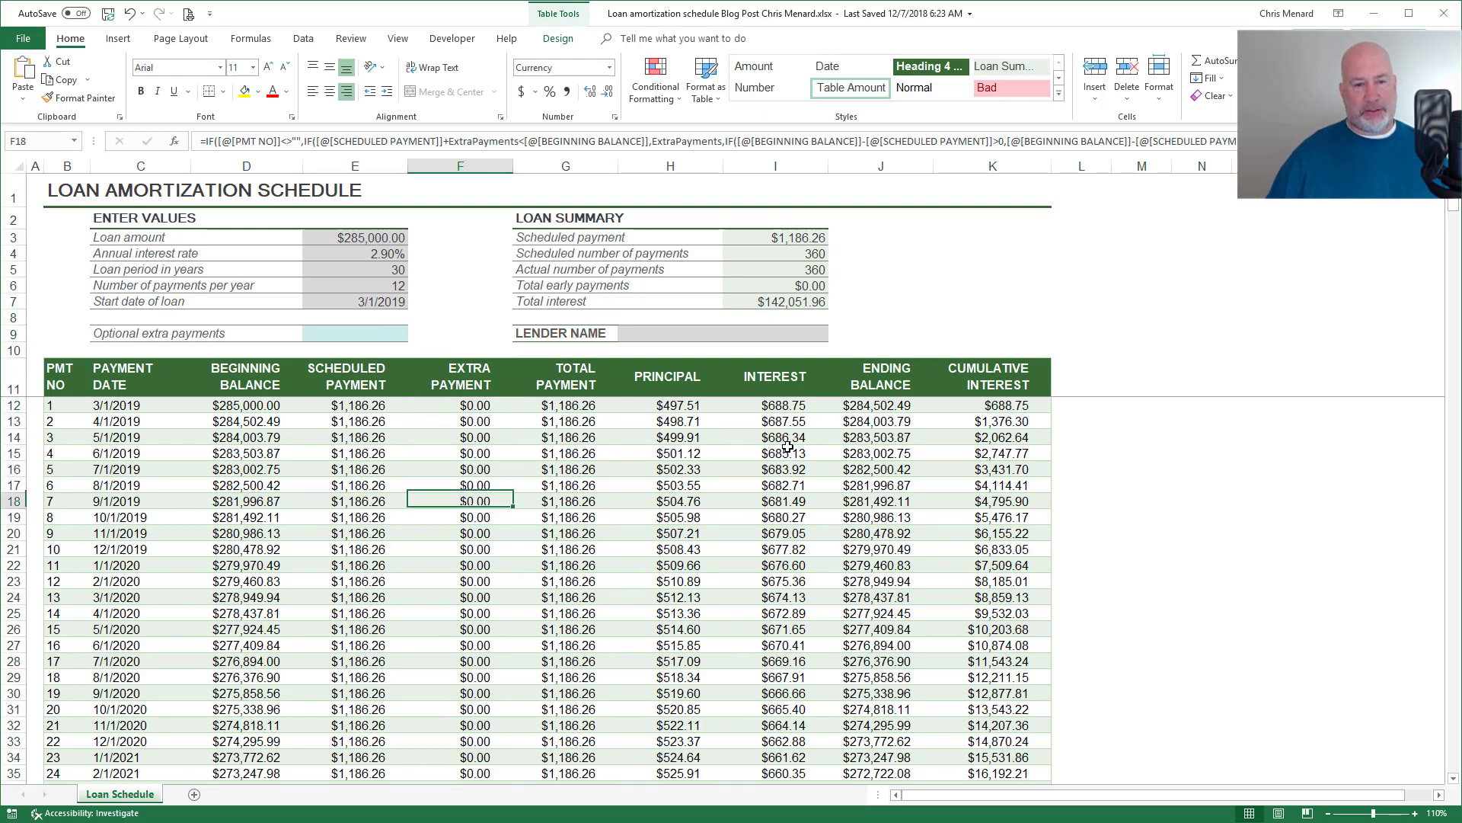
key("Down")
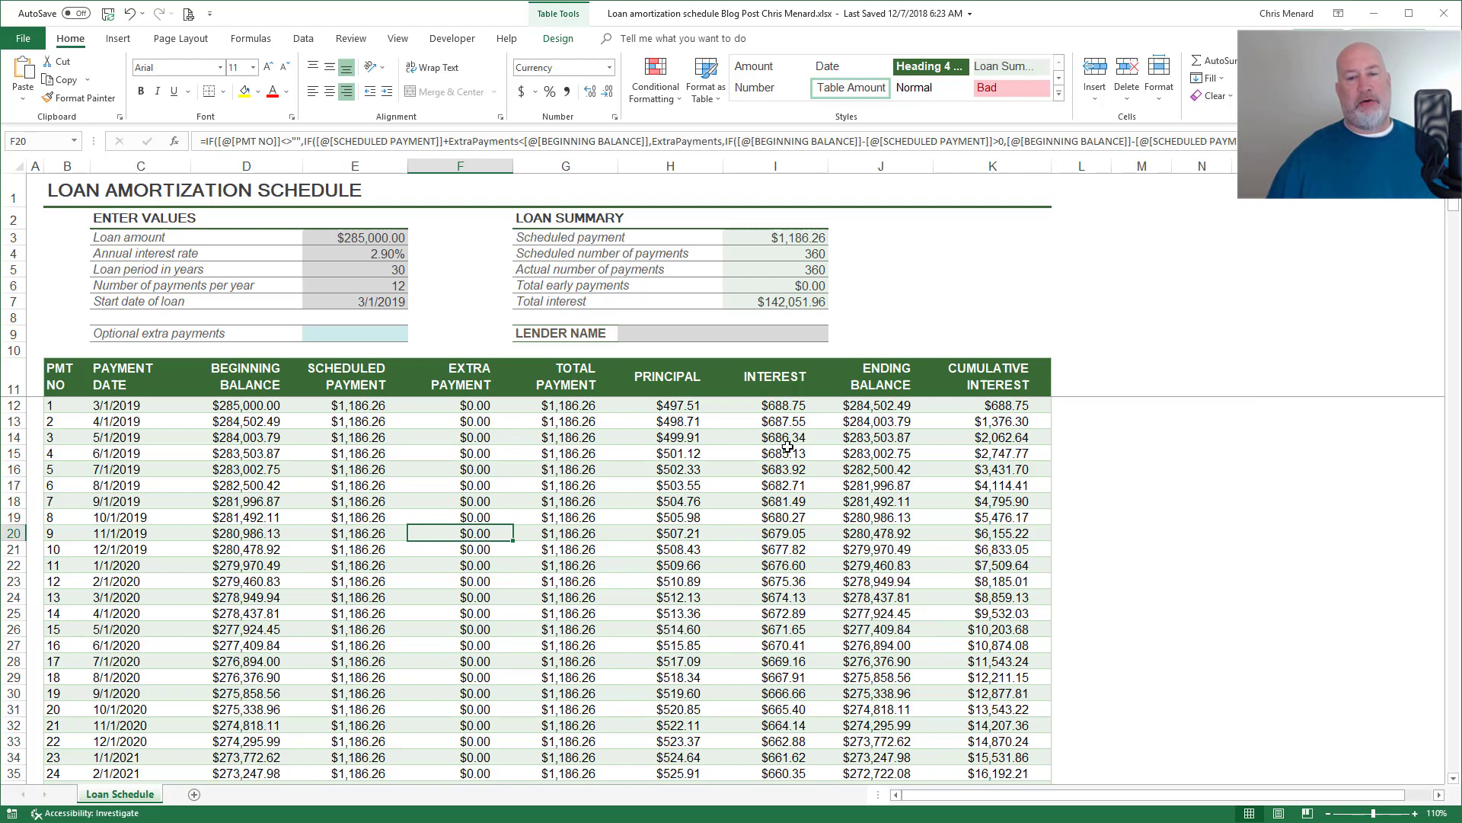
type("3000")
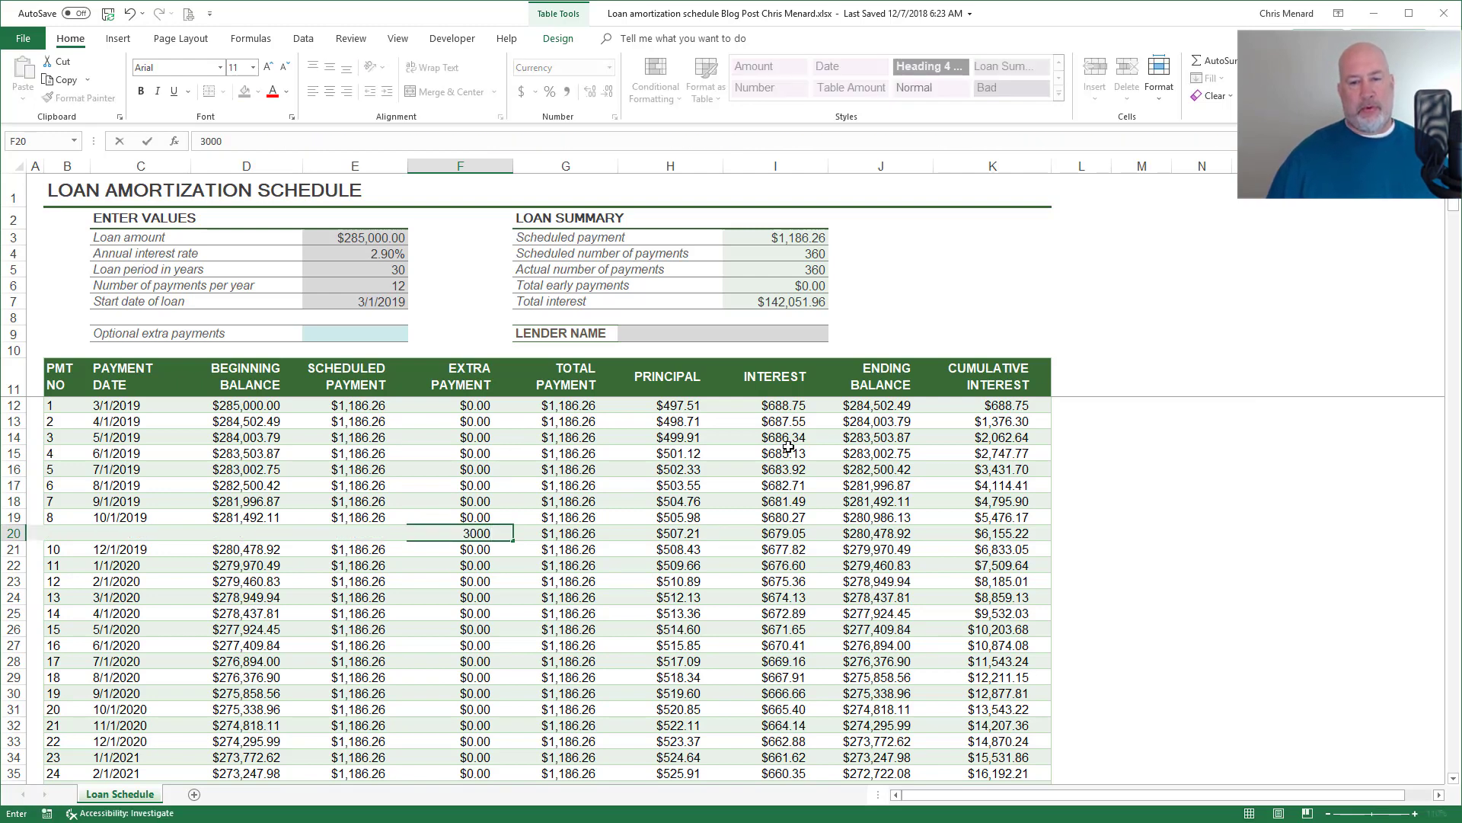
key("Return")
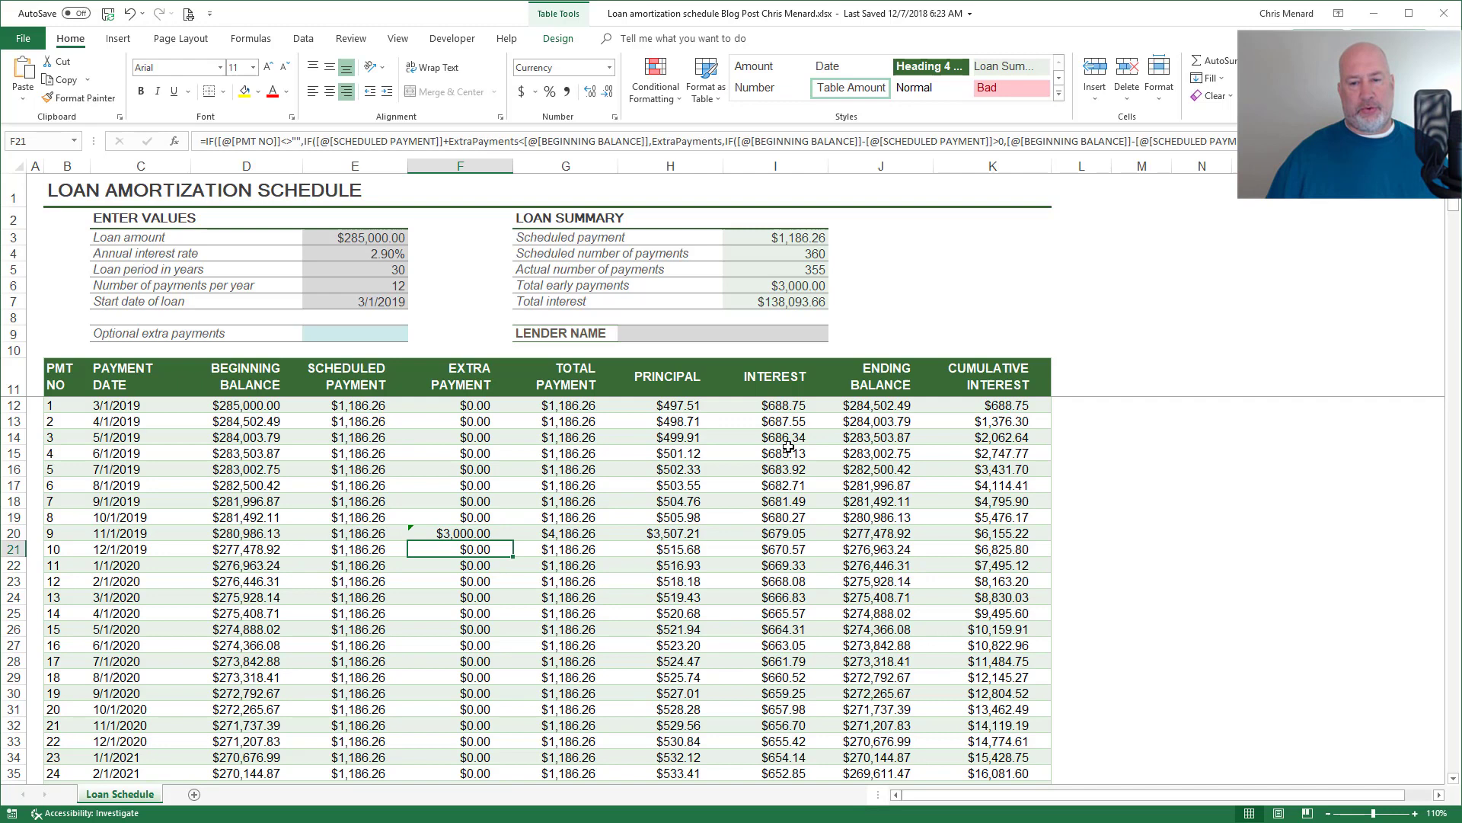
key("Up")
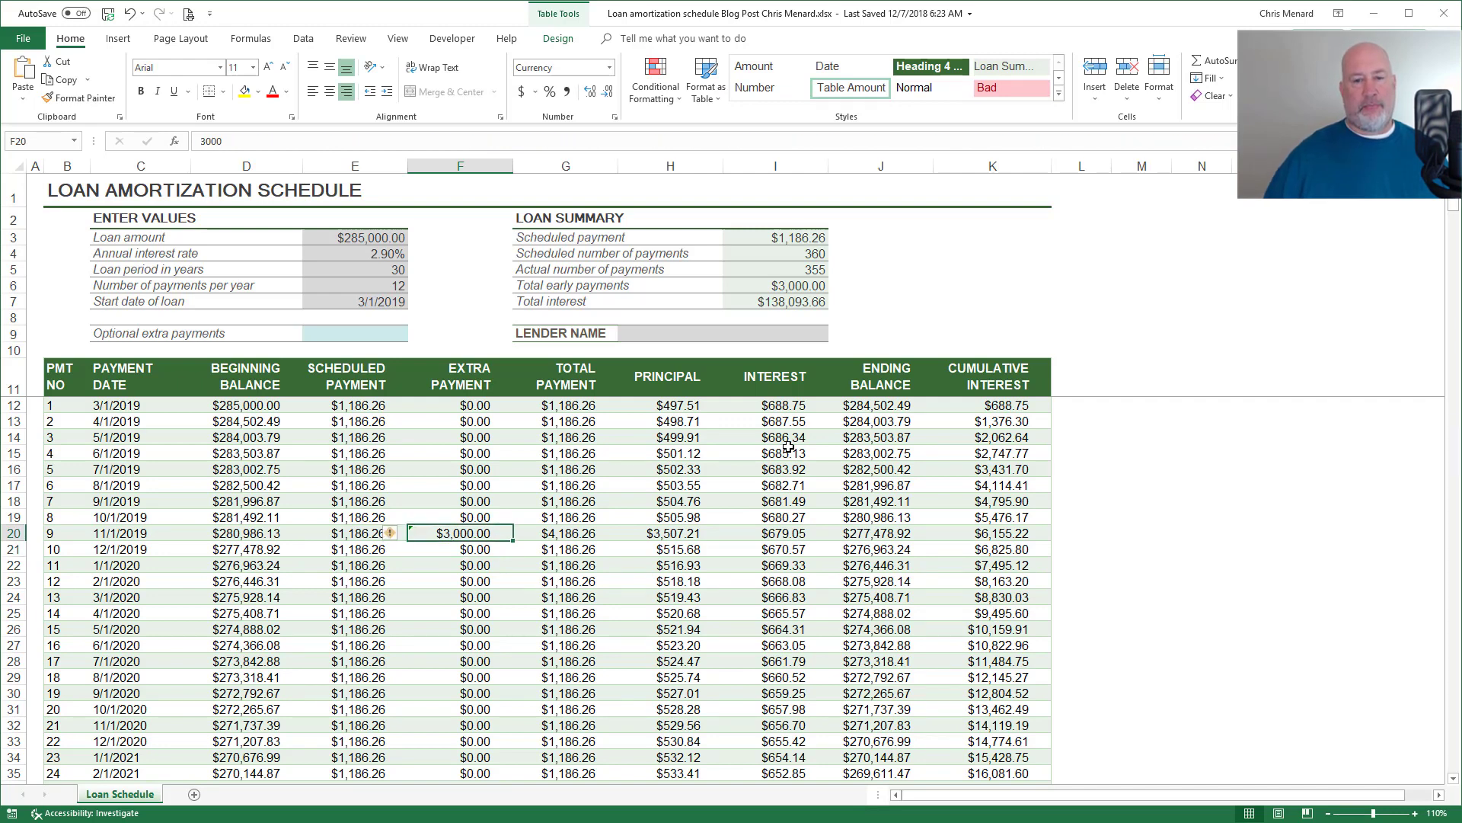
type("0")
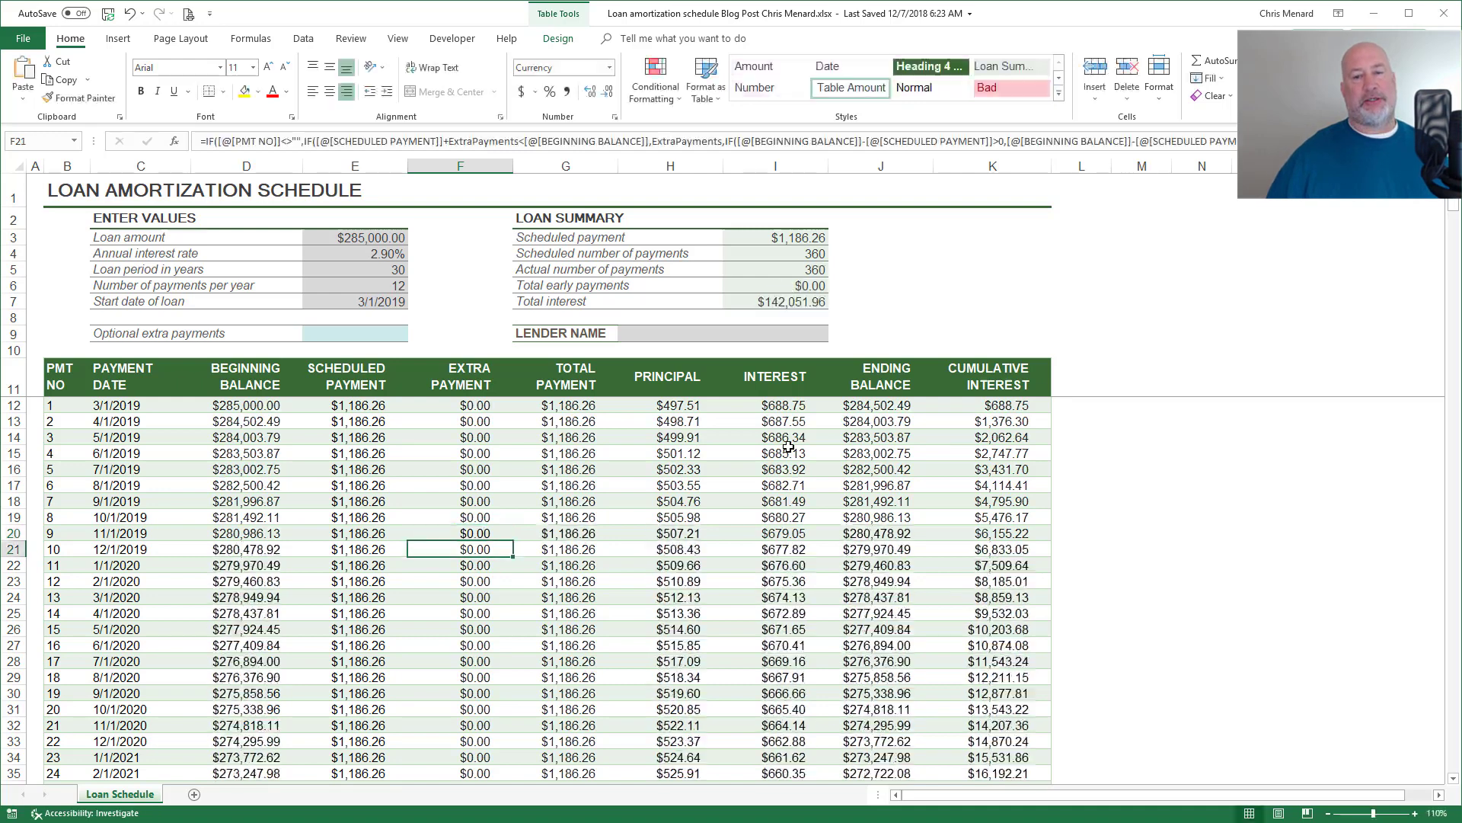
key("Return")
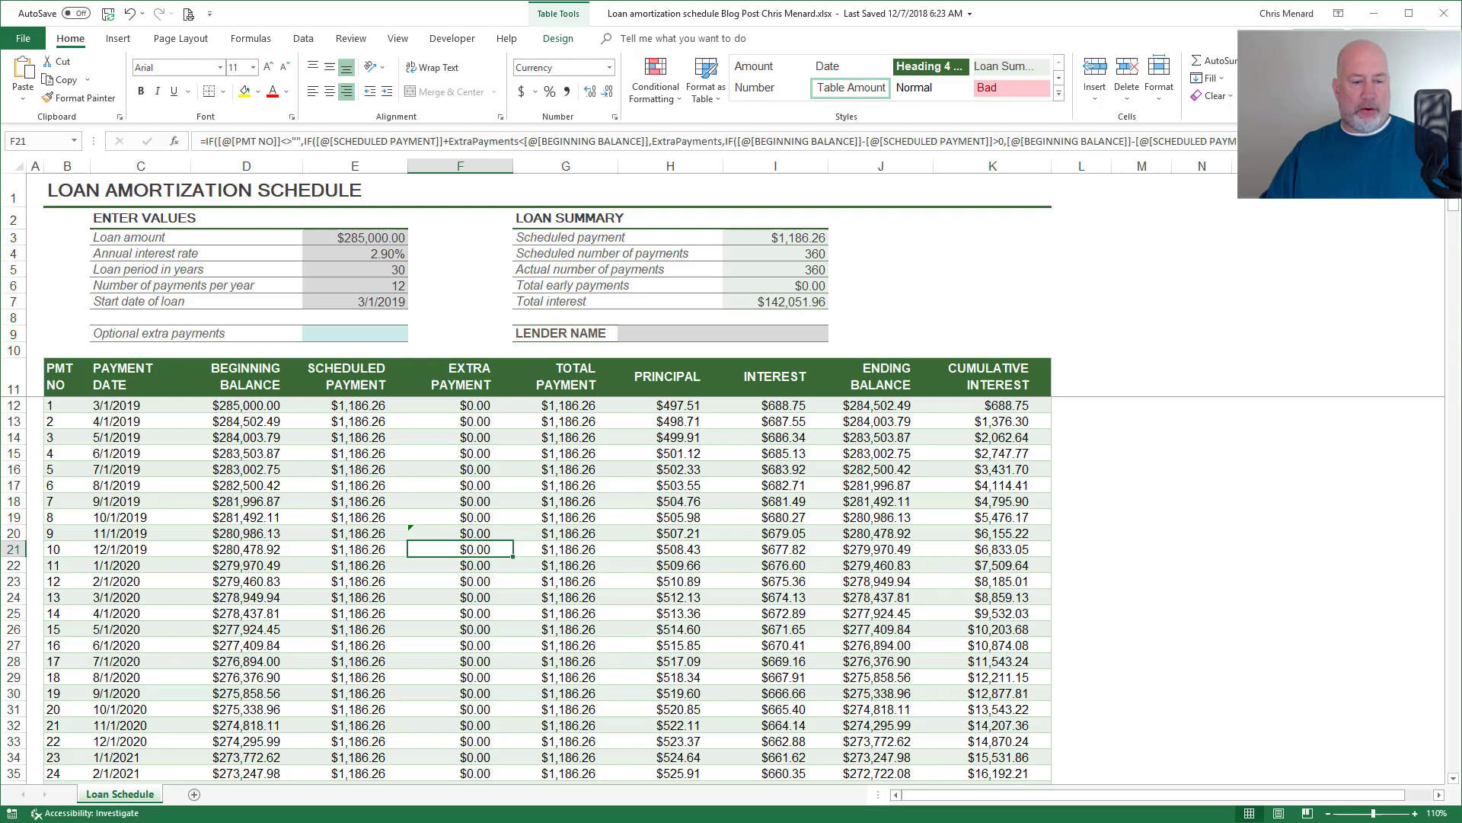
- Switch to the Chrome blog post and navigate to chrismenardtraining.com
key("alt+Tab")
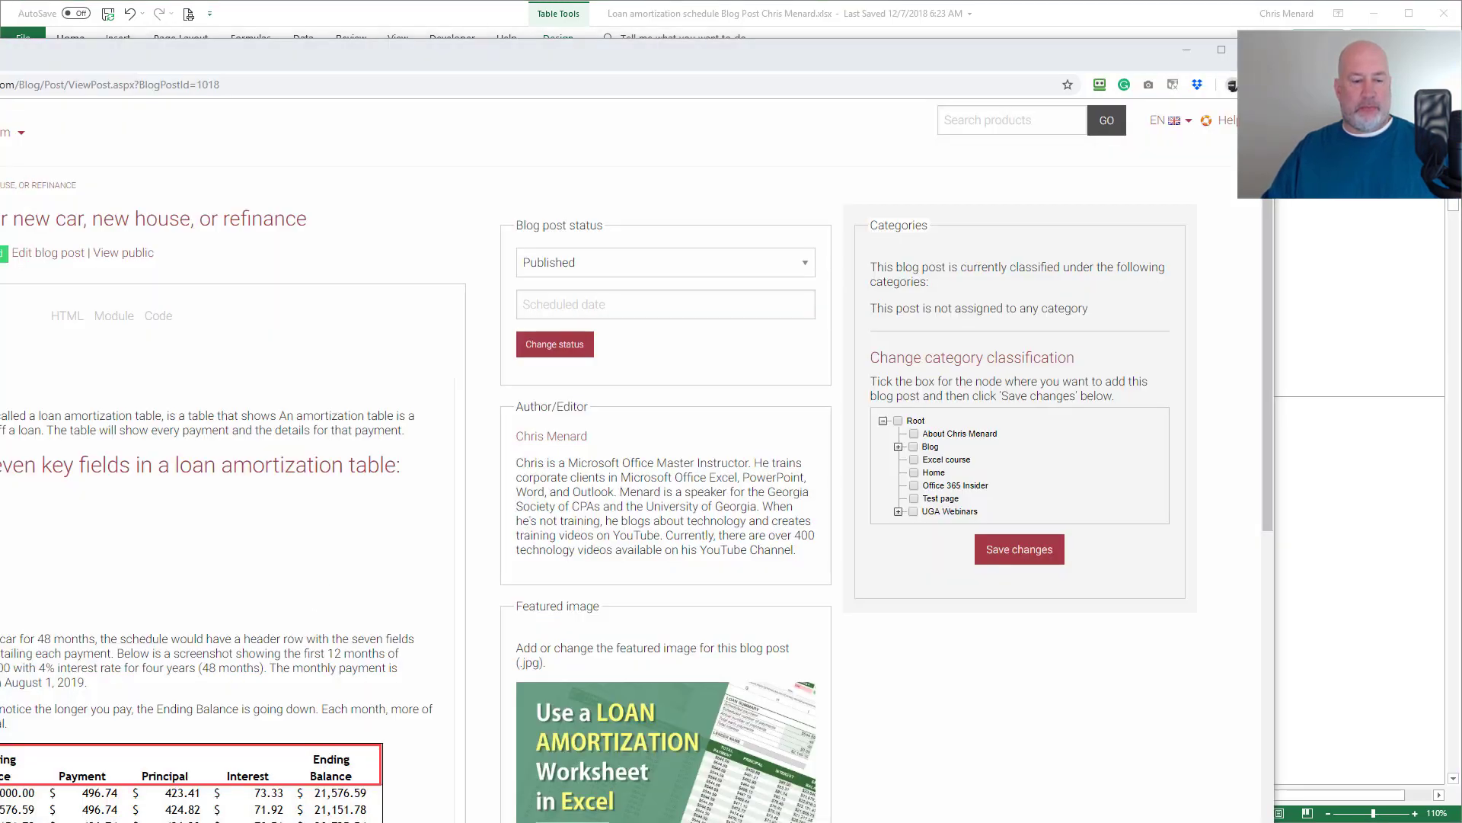
key("alt+Tab")
scroll(144, 219, "up", 7)
left_click(235, 48)
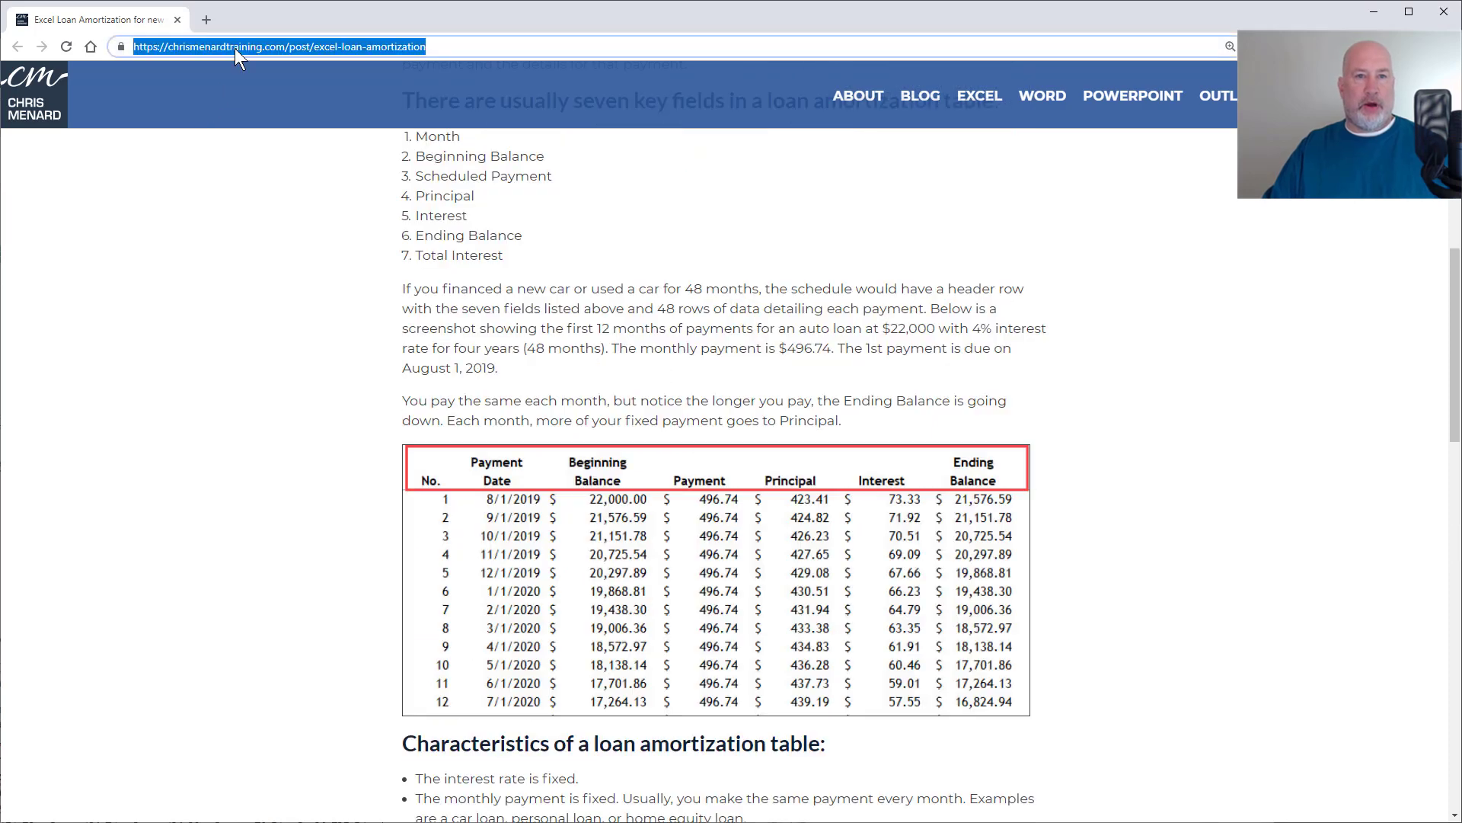
type("chrismenardtraining.com")
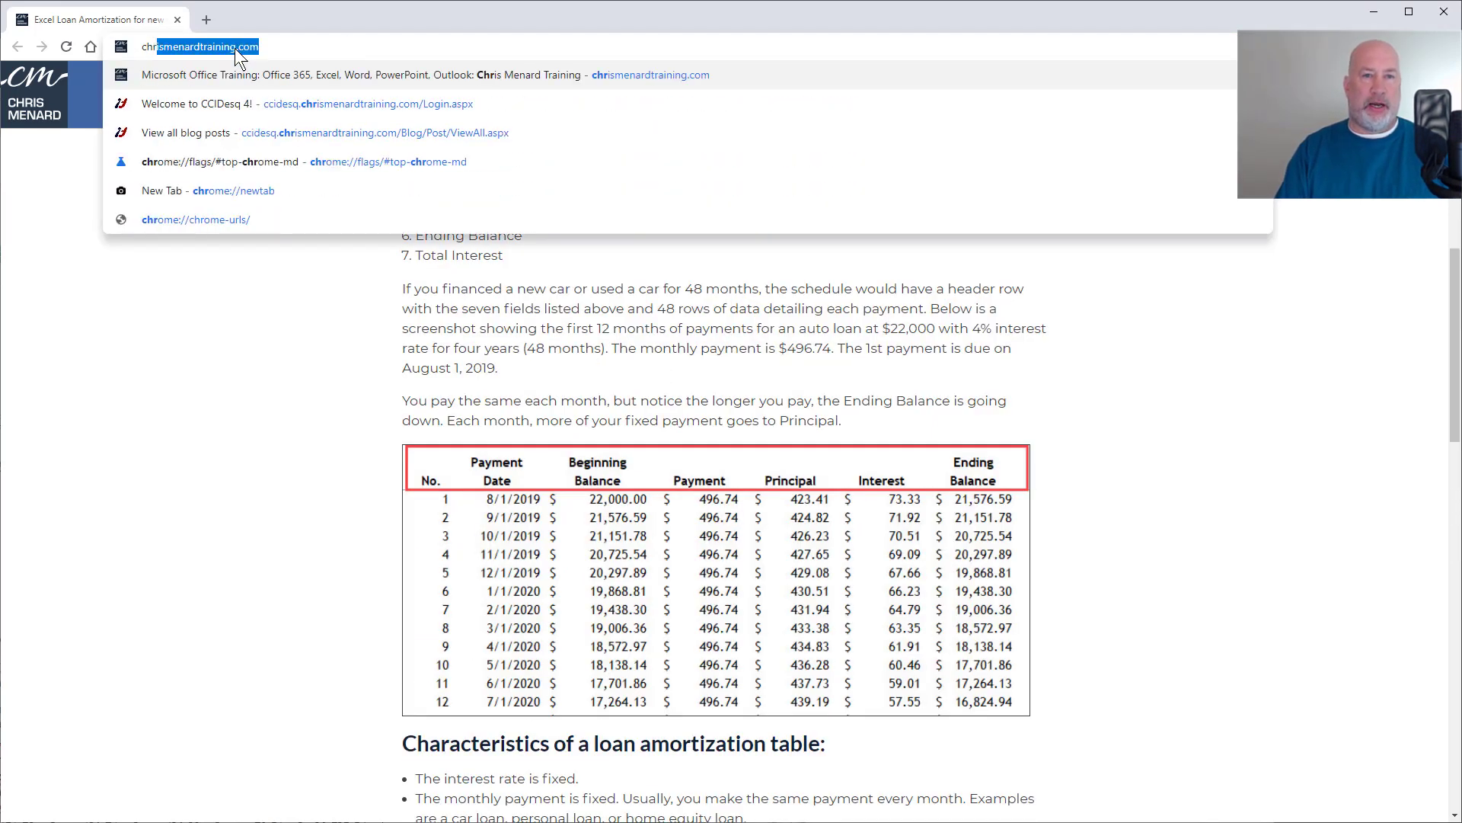
key("Return")
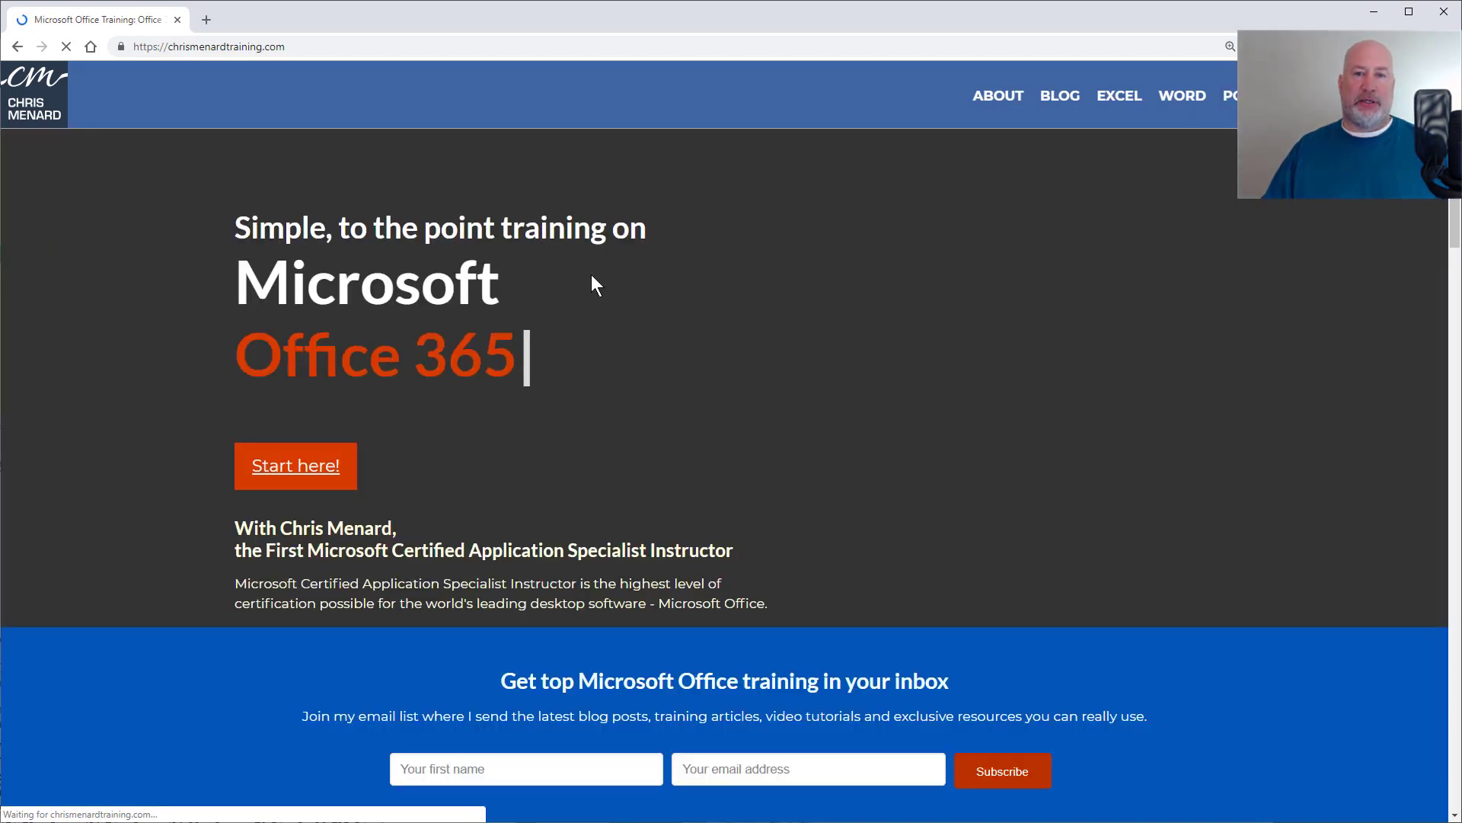
scroll(624, 318, "down", 3)
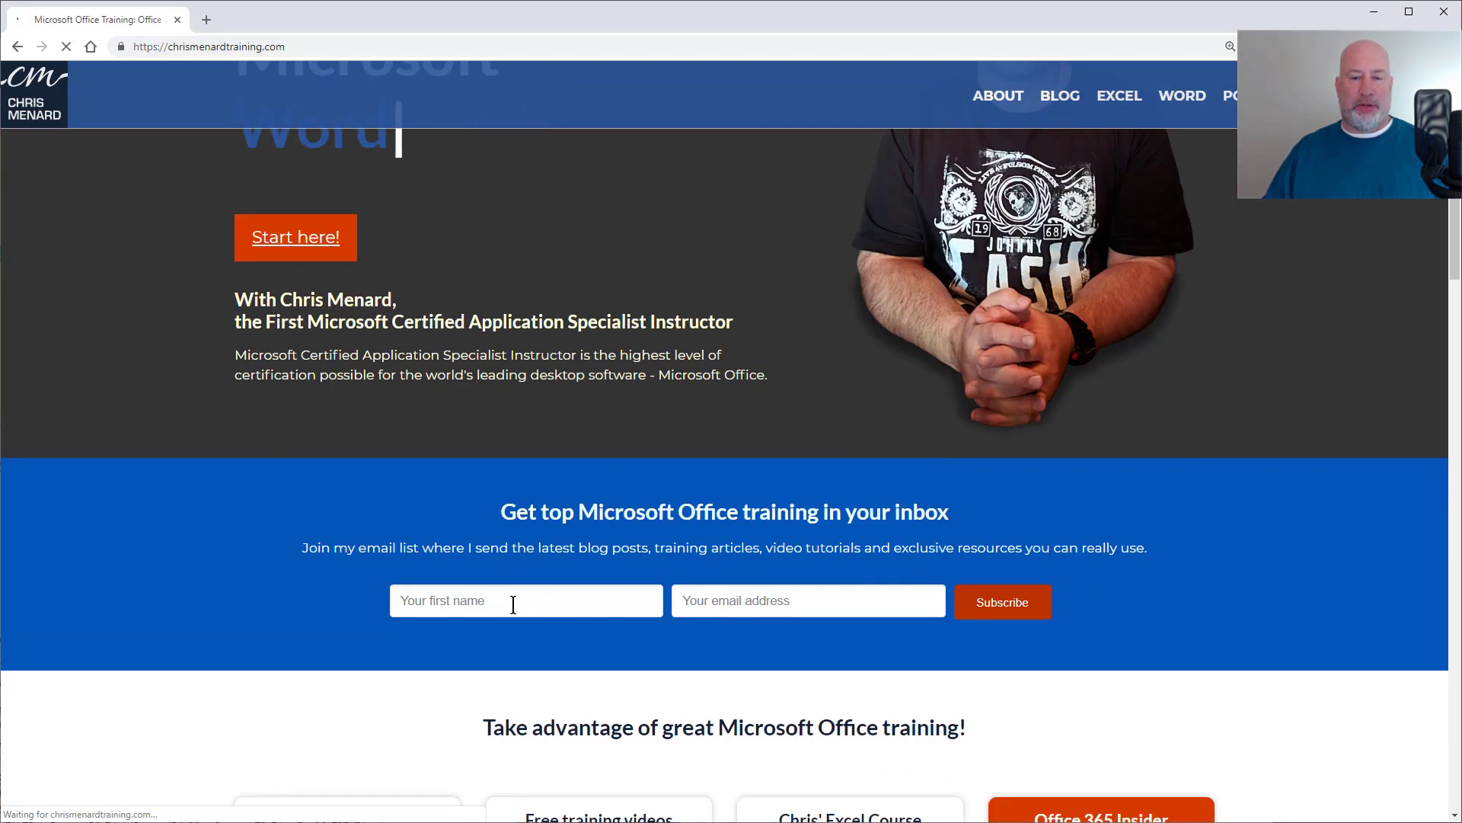